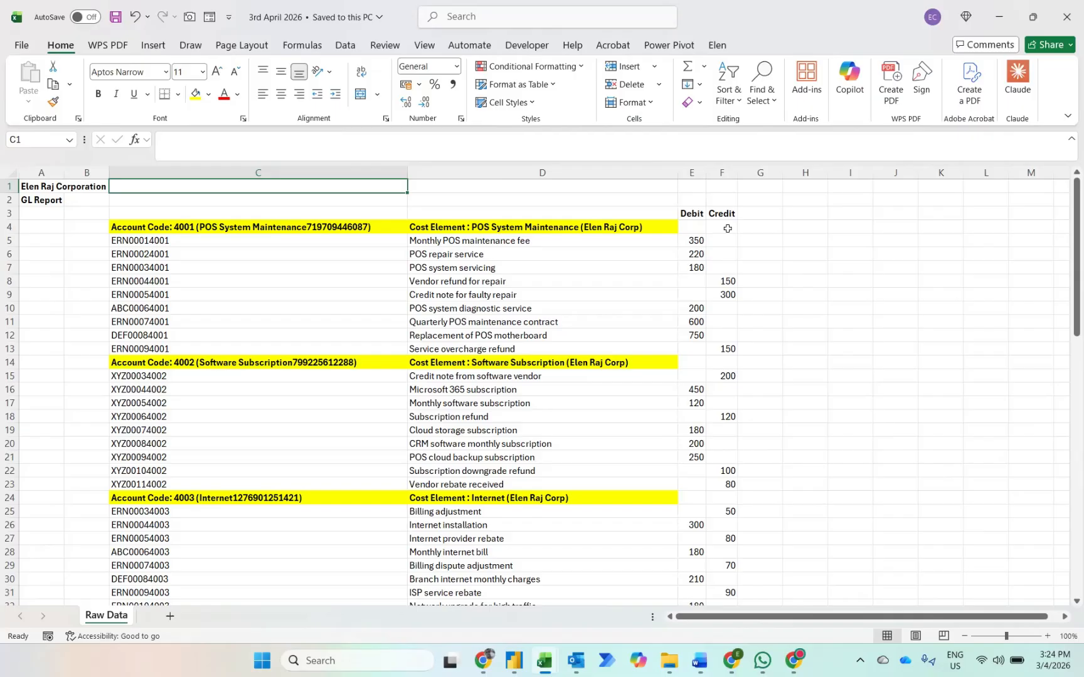
Step: Switch to Power BI Desktop and start a new blank report
mouse_move(518, 662)
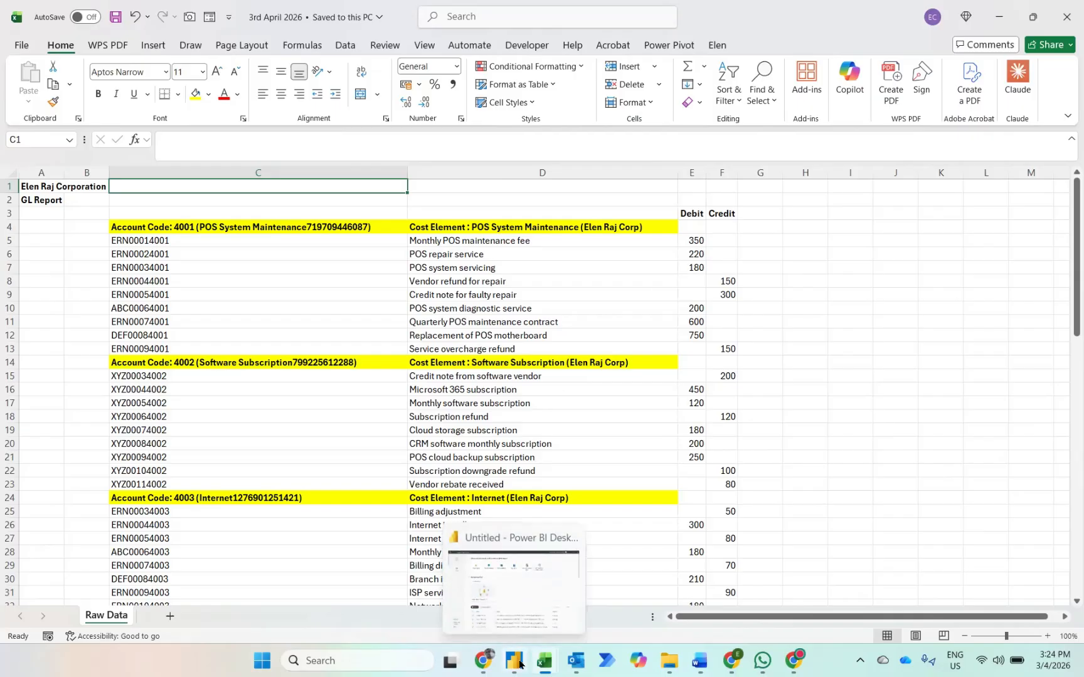
click(500, 602)
click(270, 164)
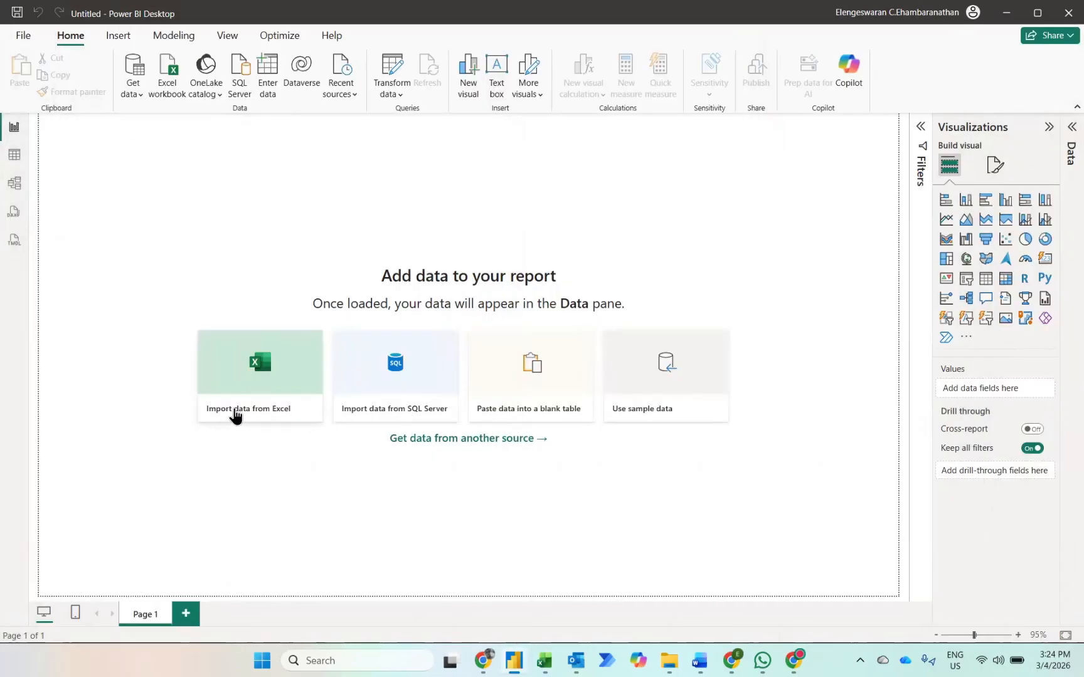
Step: Import the Excel workbook "3rd April 2026" from the Downloads folder as the report's data source
click(260, 418)
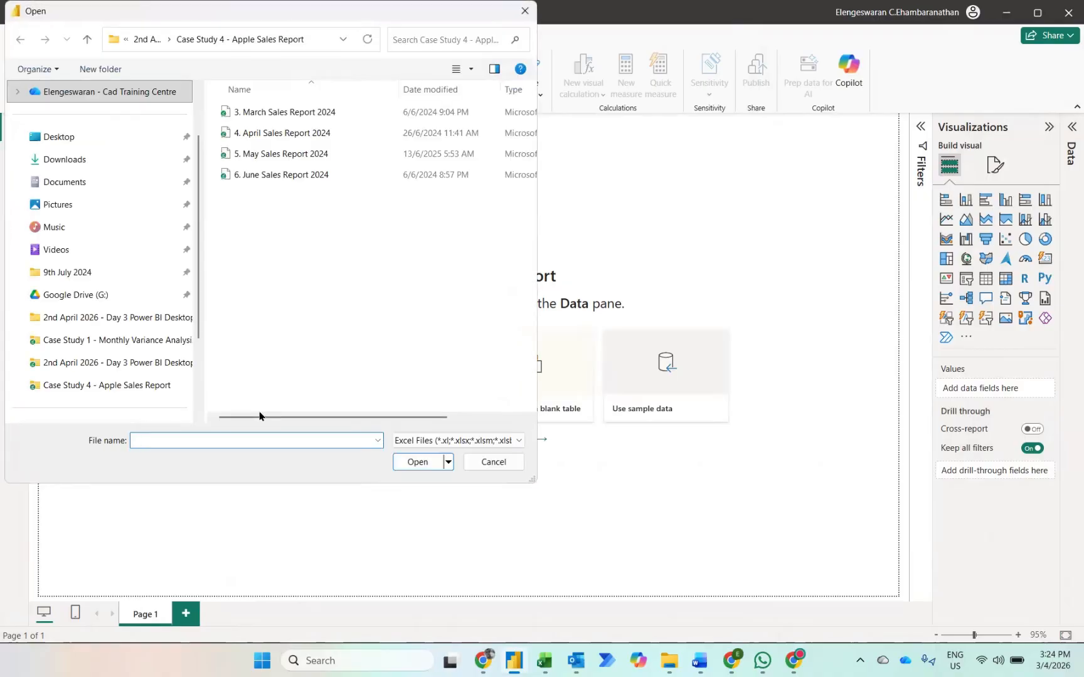
click(87, 183)
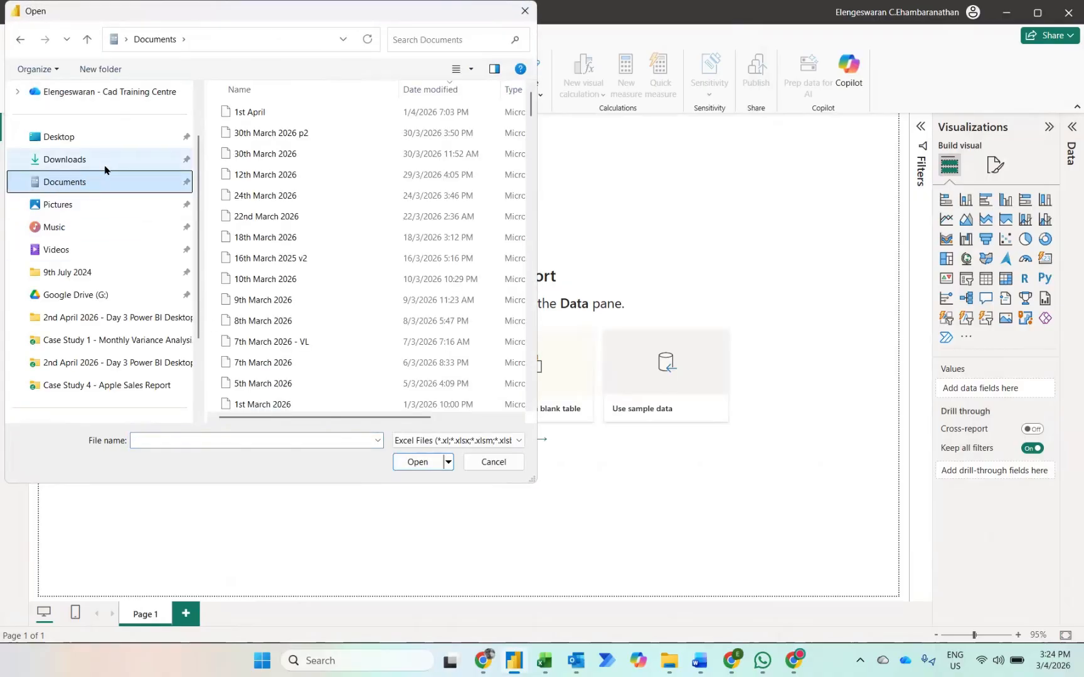
click(98, 164)
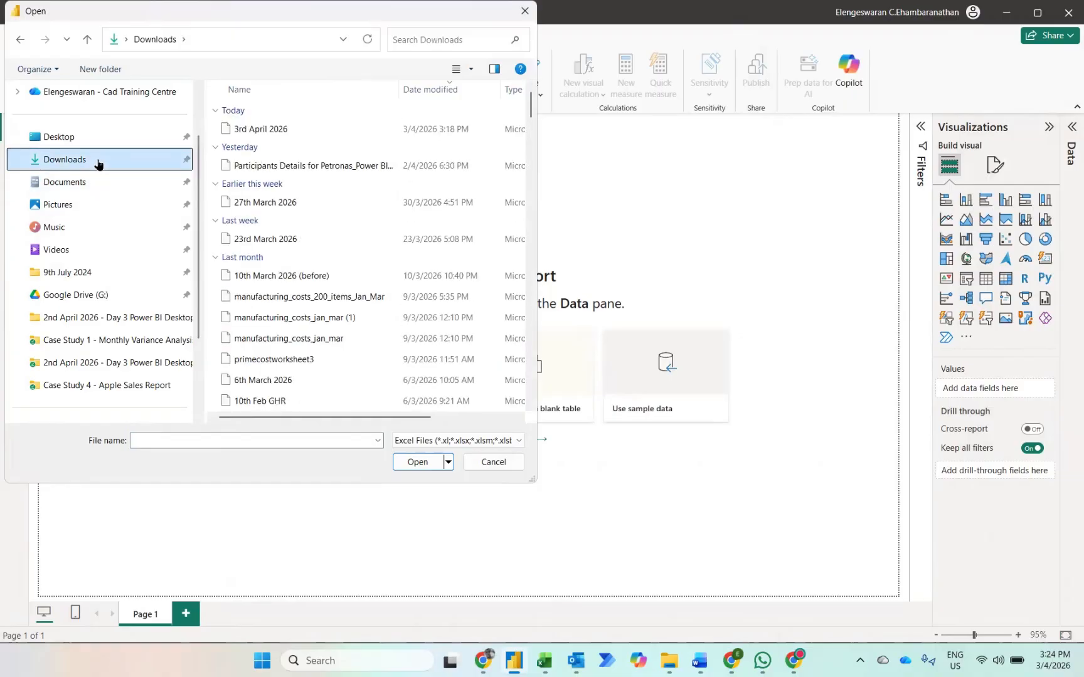
click(237, 131)
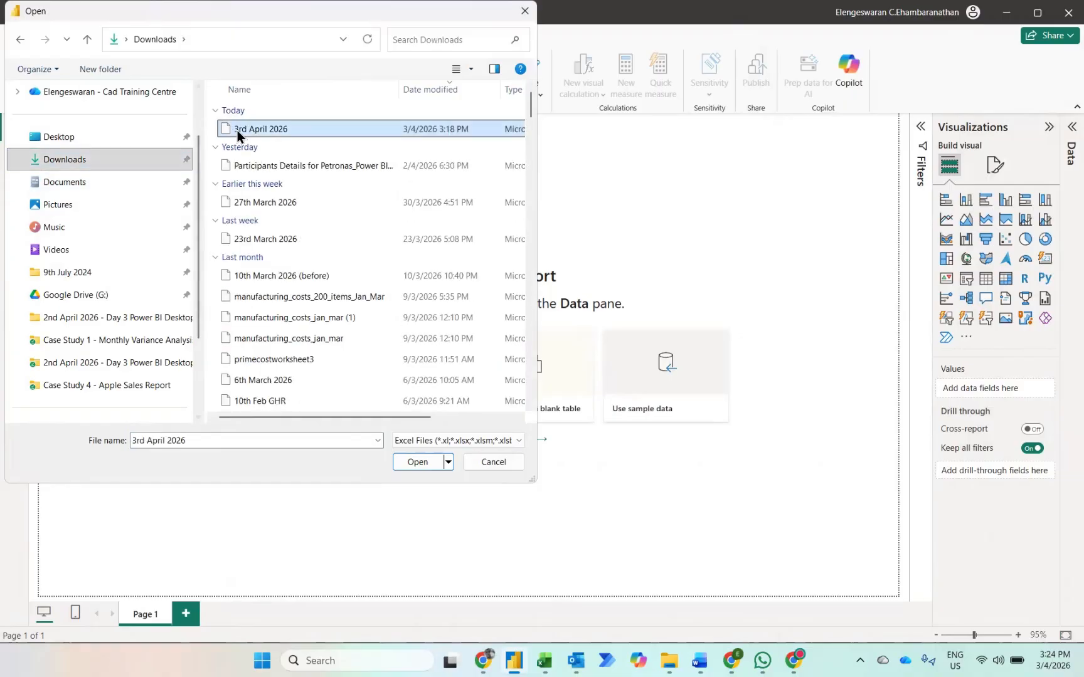
scroll(128, 198, up, 2)
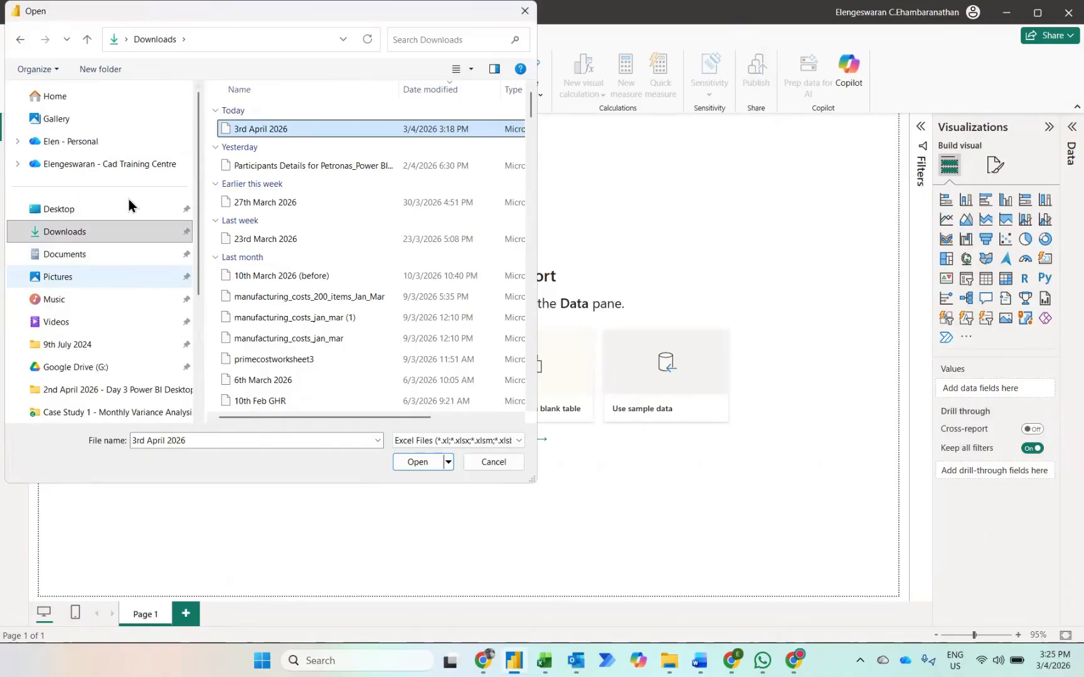
click(411, 460)
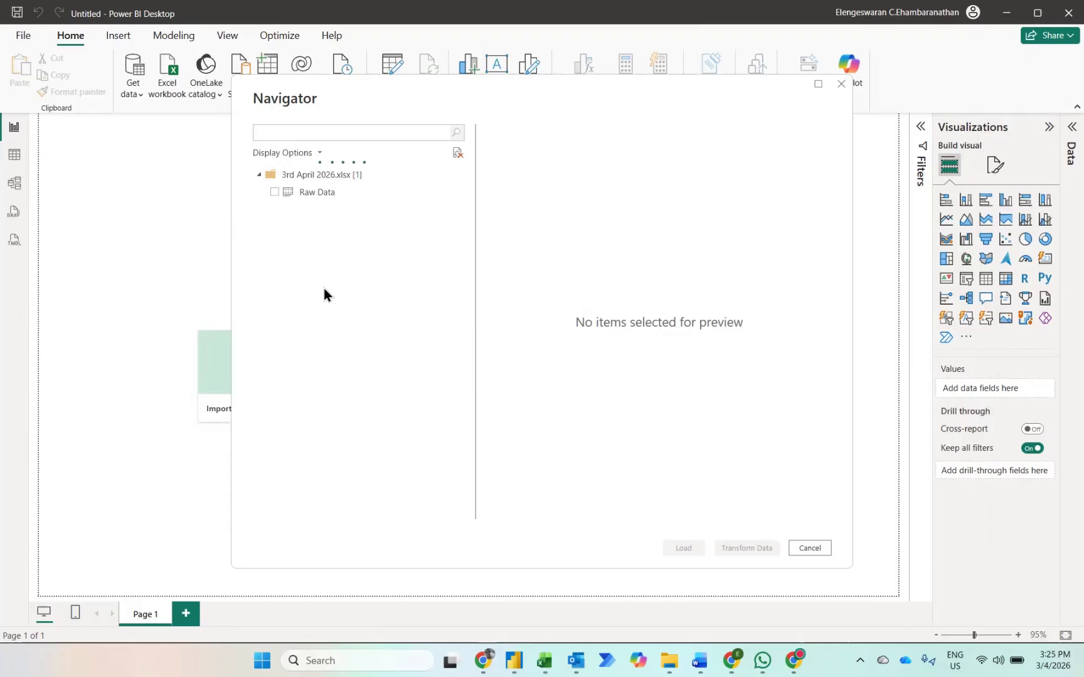
Step: Select the Raw Data sheet and open it in Power Query Editor for transformation
click(270, 192)
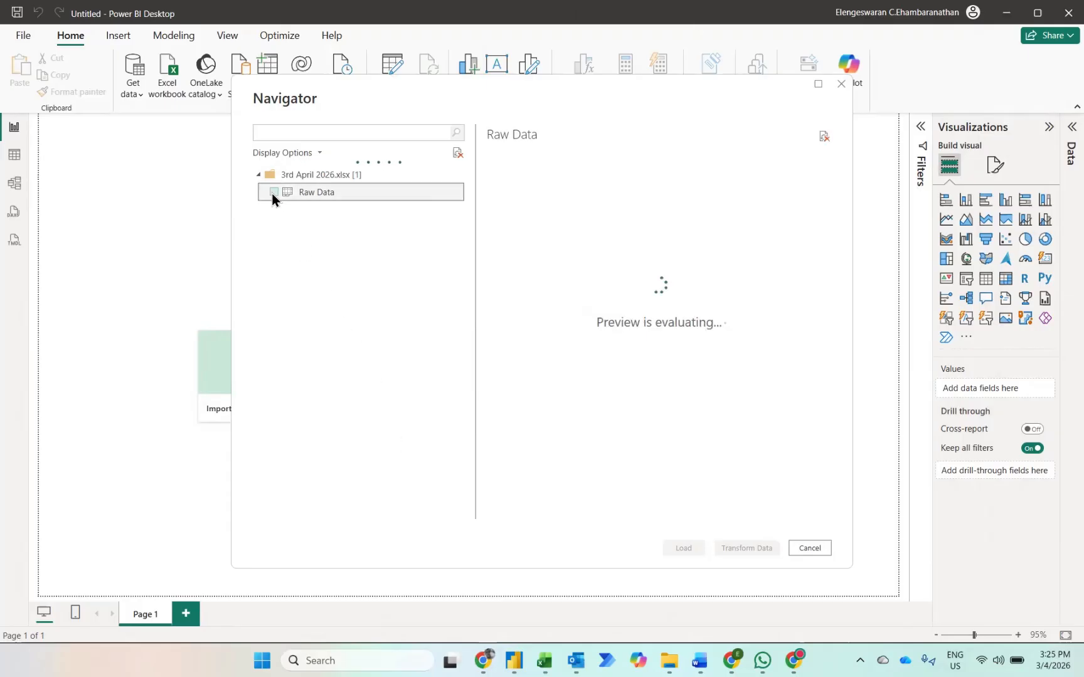
click(272, 192)
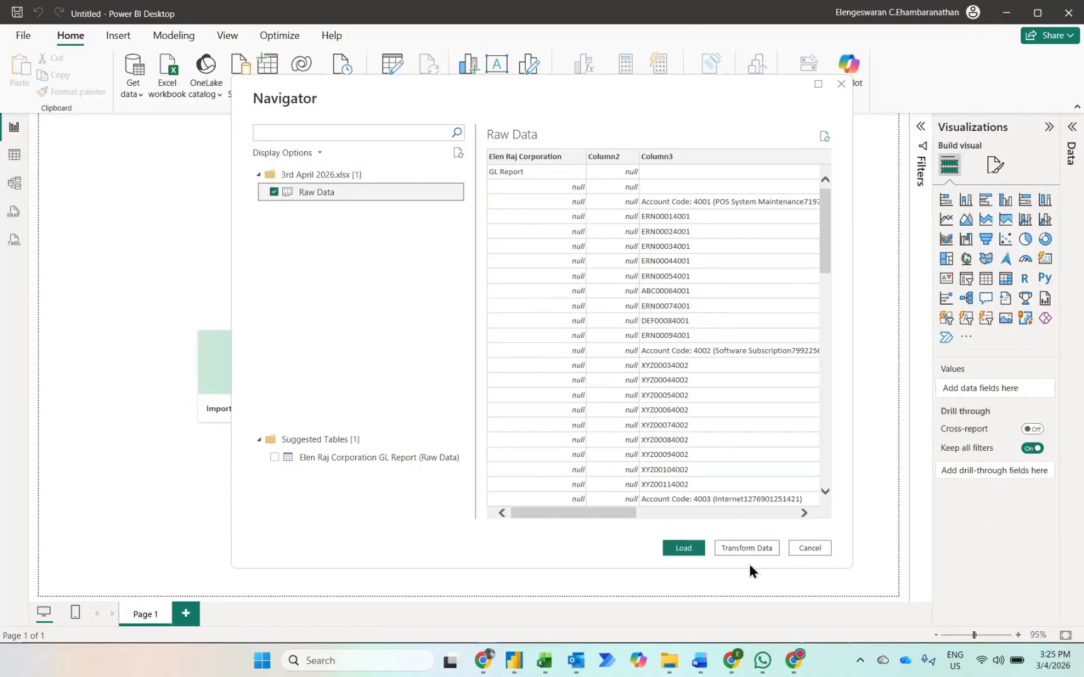
key(alt+Tab)
key(alt+Tab)
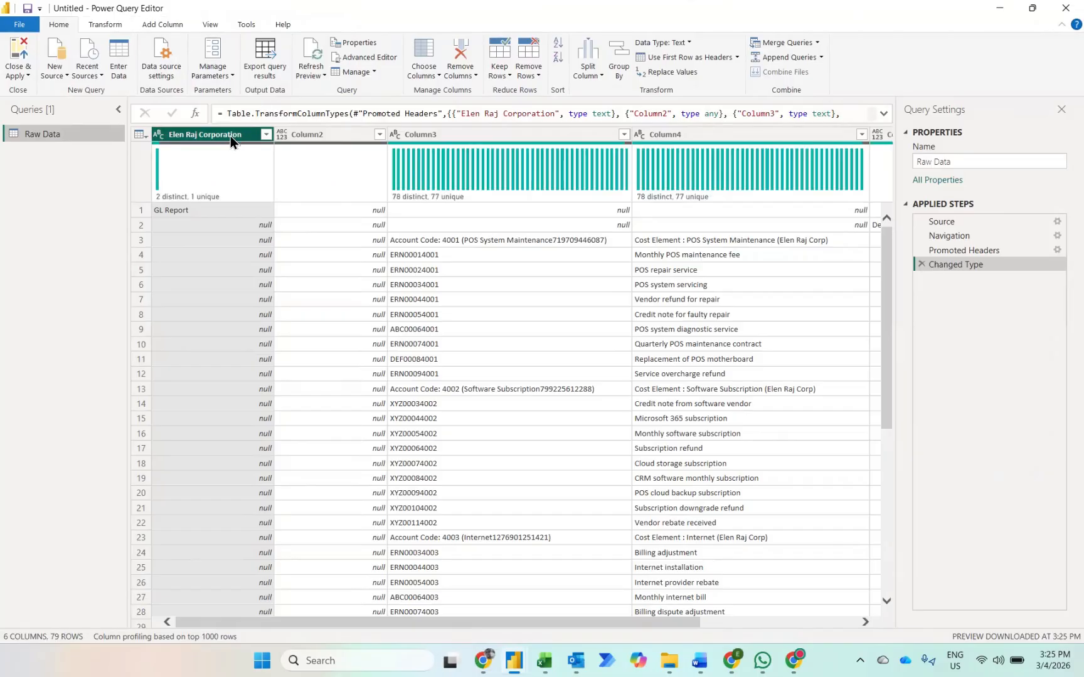
Step: Remove the first two columns of the Raw Data query and all of its blank rows
key(shift+Right)
key(Delete)
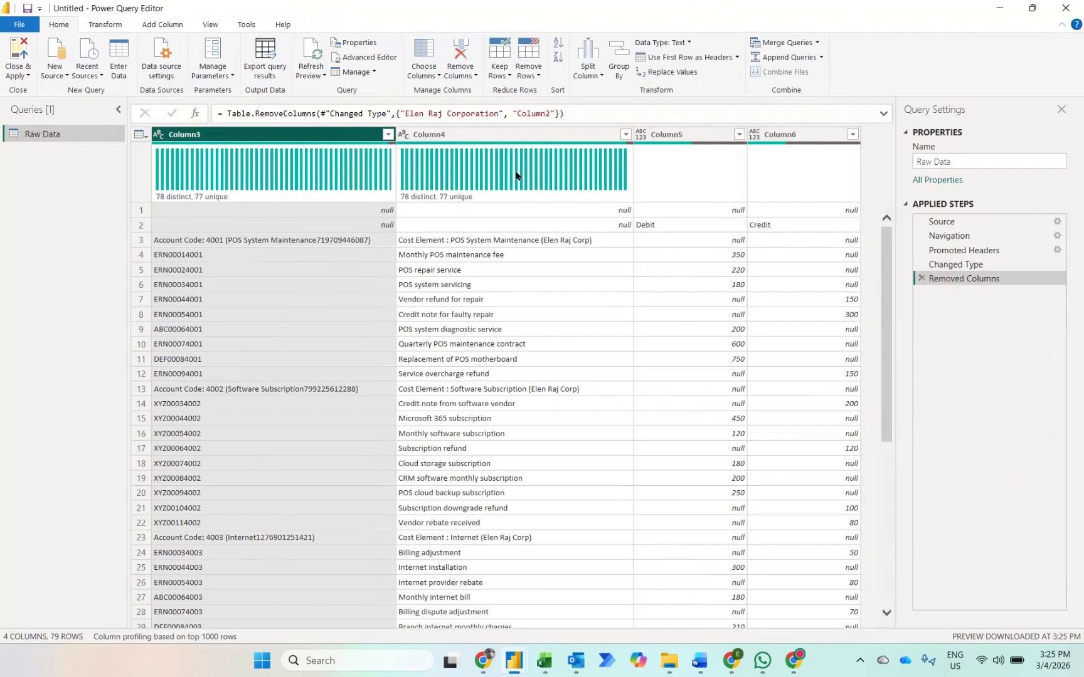
mouse_move(517, 177)
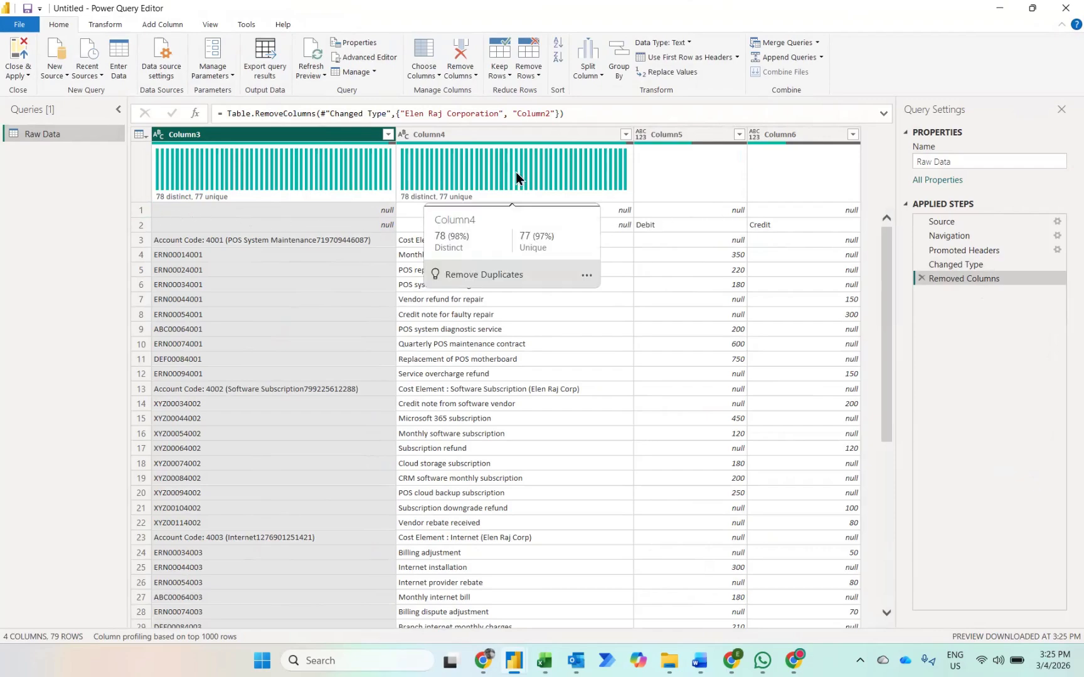
click(537, 68)
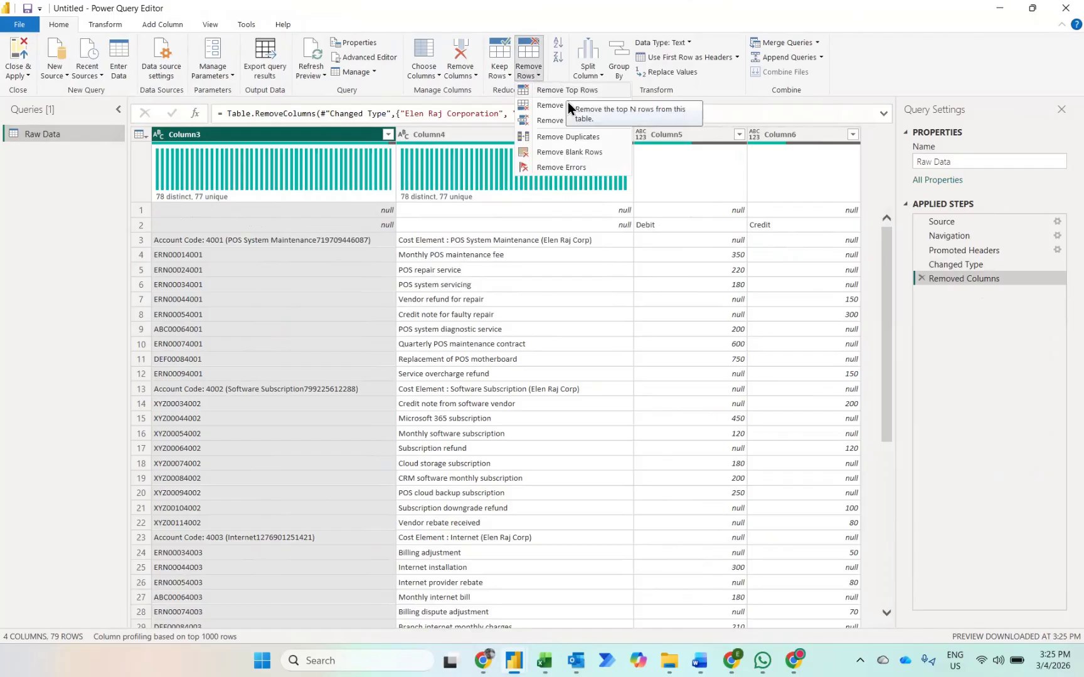
click(580, 153)
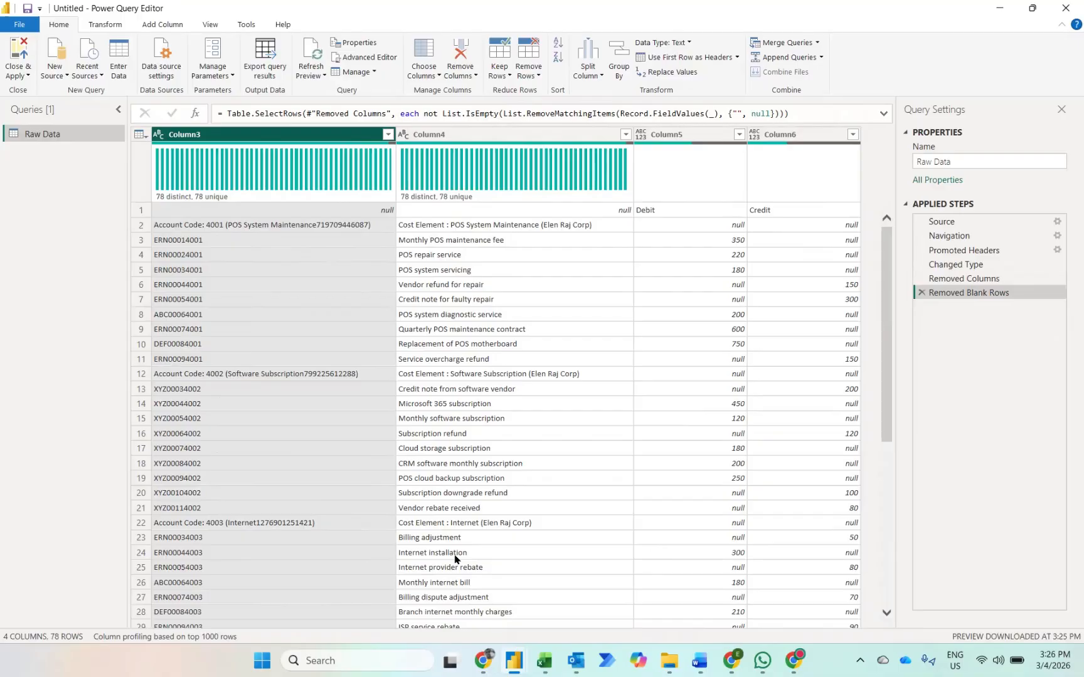
Step: Add a custom column with the formula Text.AfterDelimiter([Column3],": ") to extract the text following the colon in Column3
click(164, 25)
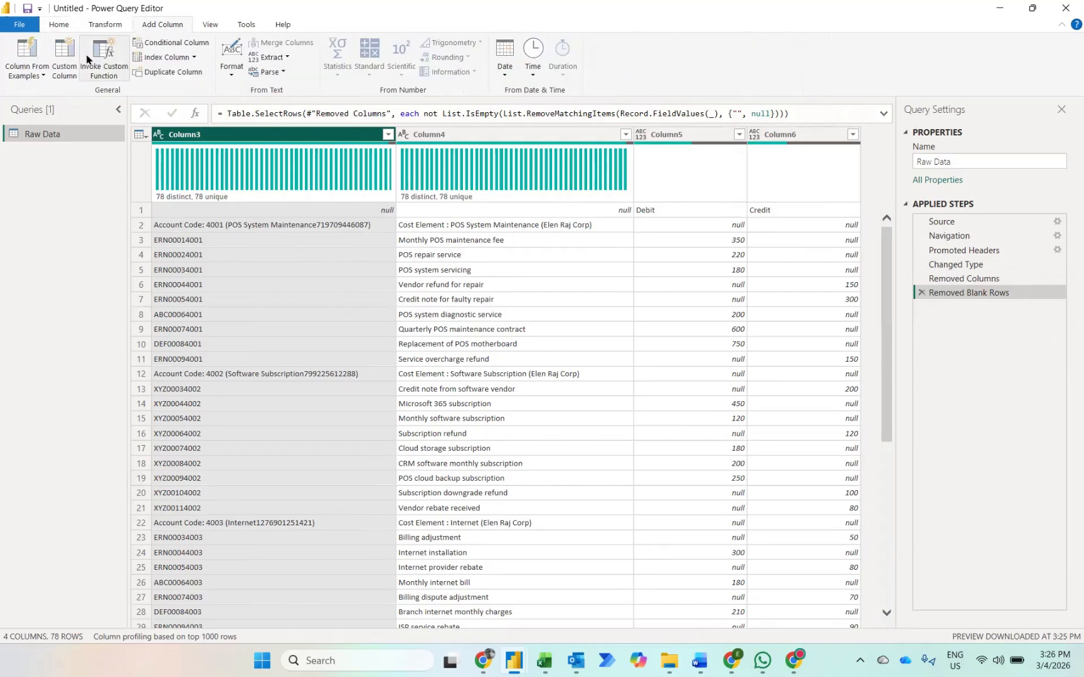
click(66, 63)
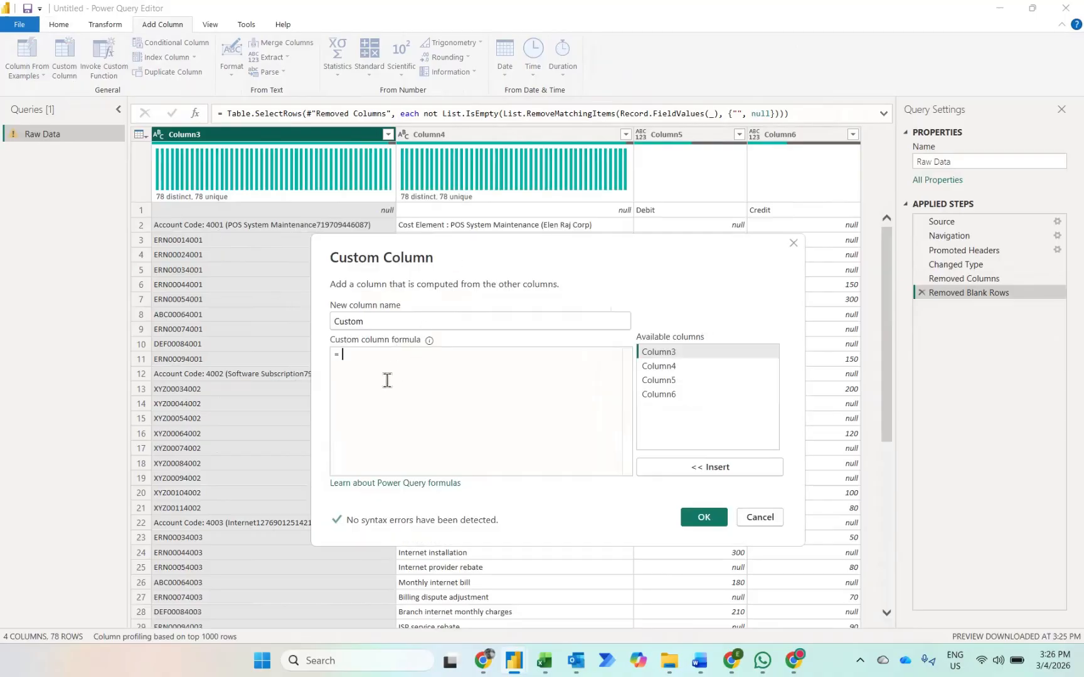
text(text)
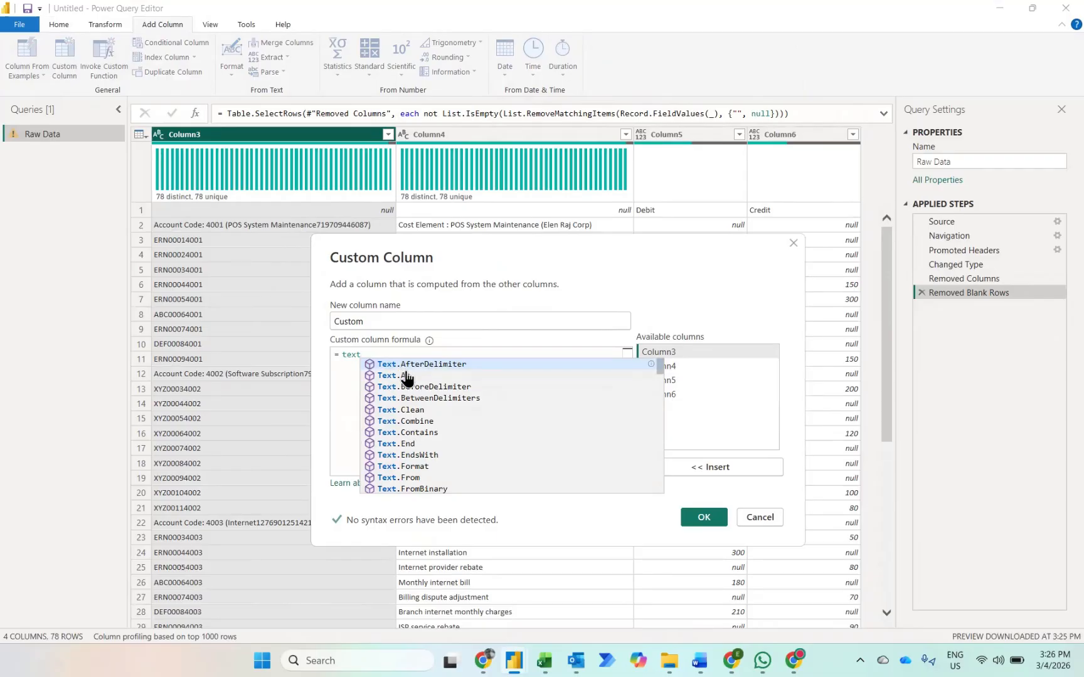
click(411, 366)
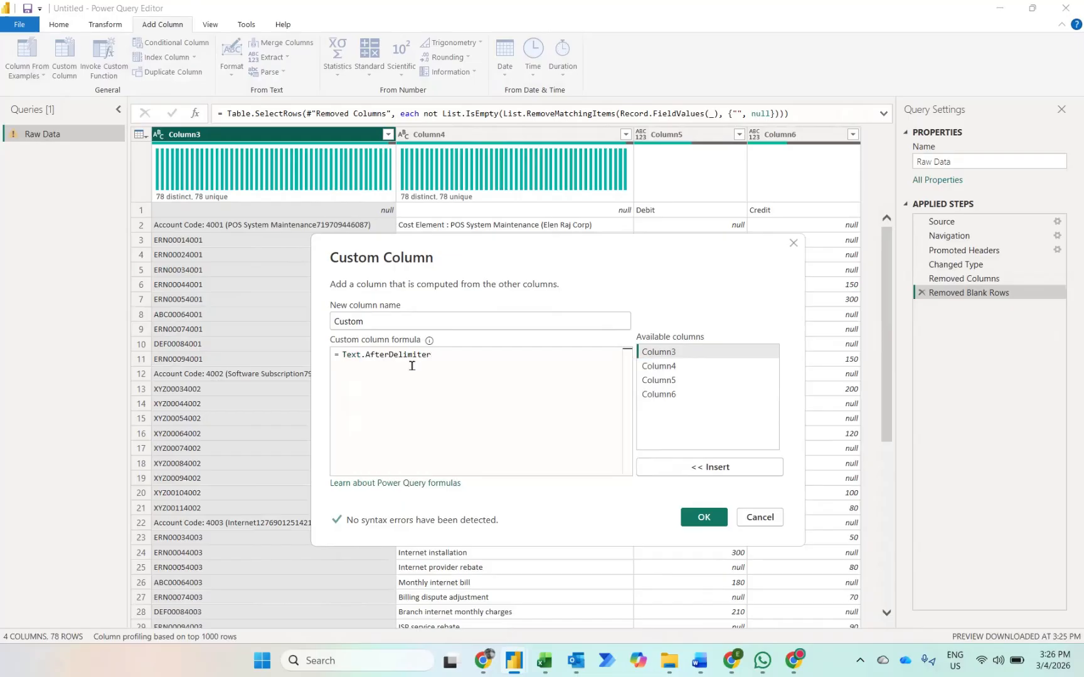
text(()
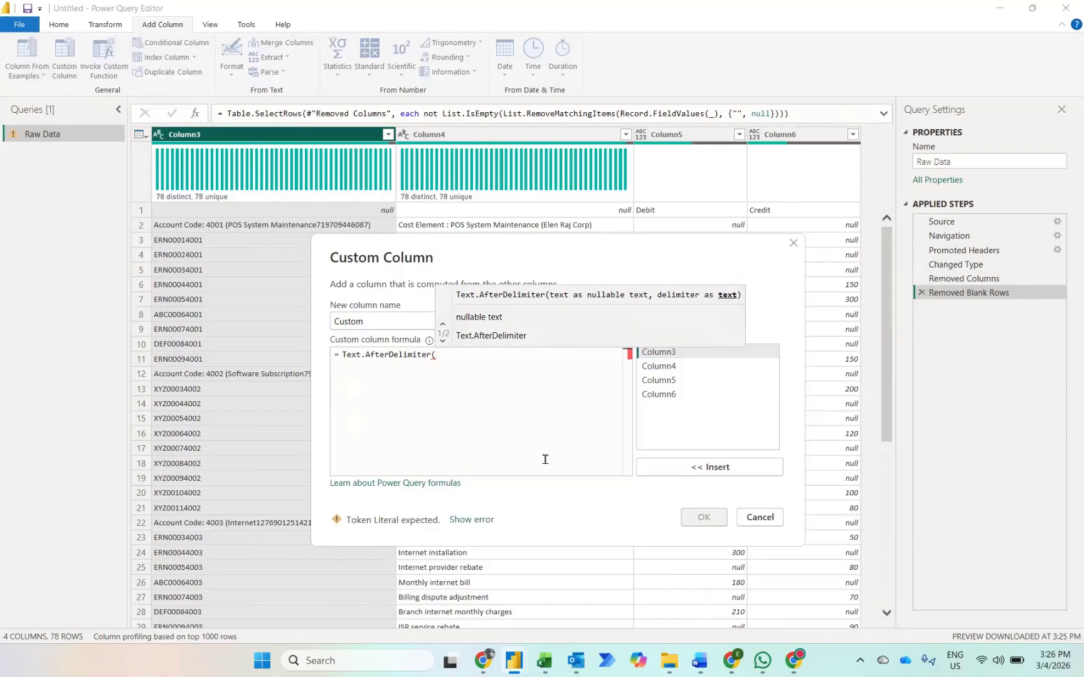
click(706, 470)
text(,)
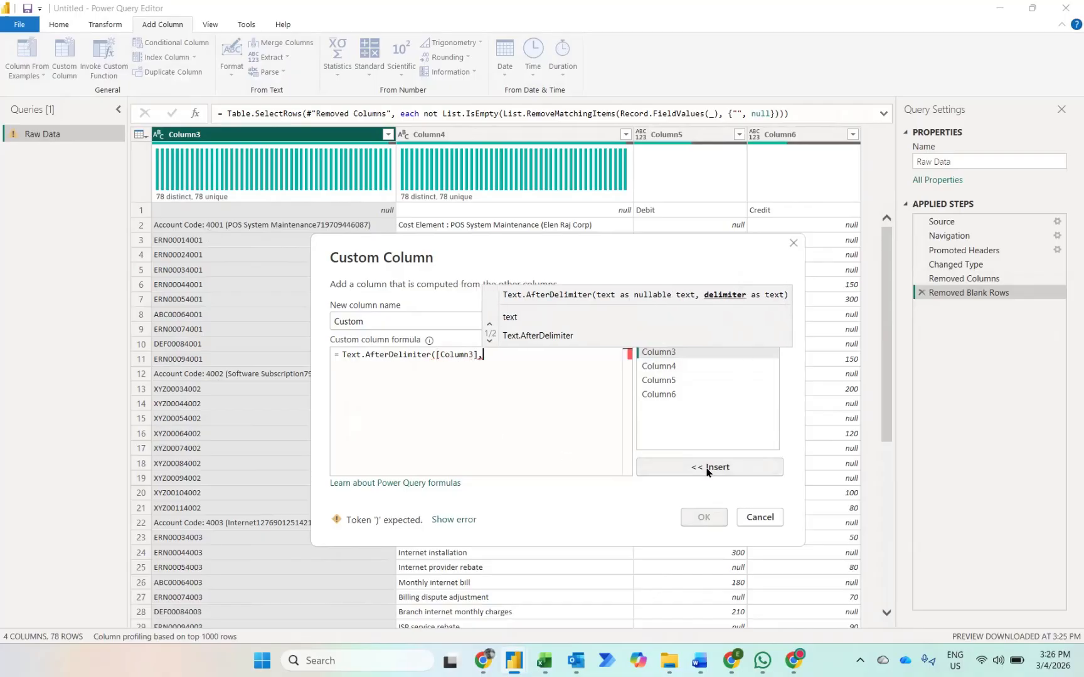
text("")
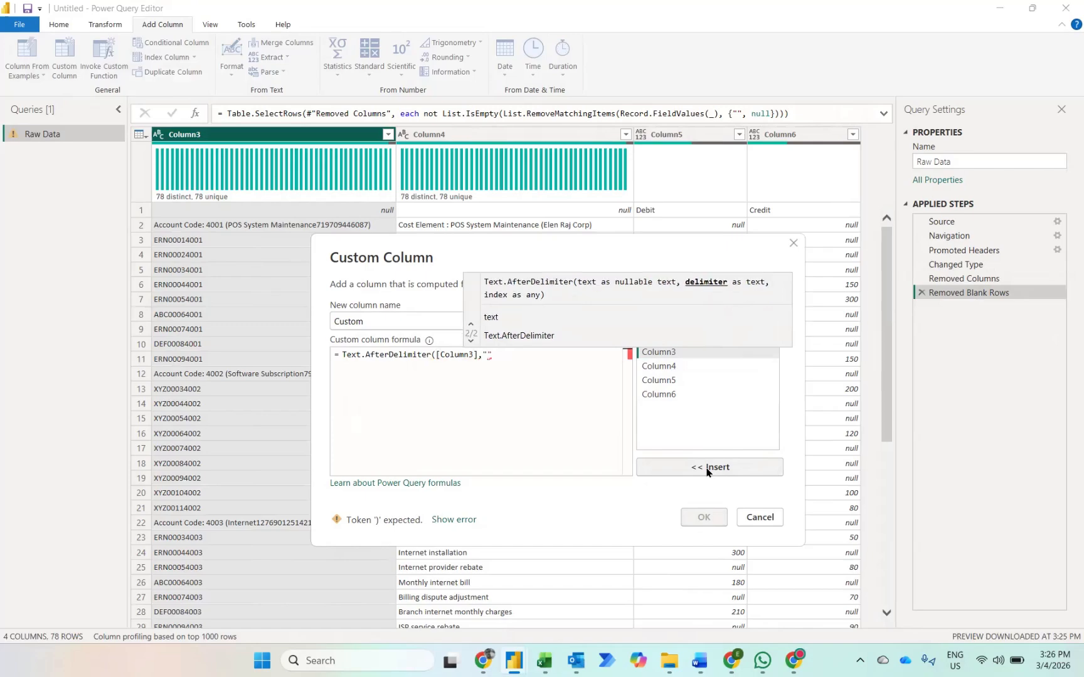
text(: "))
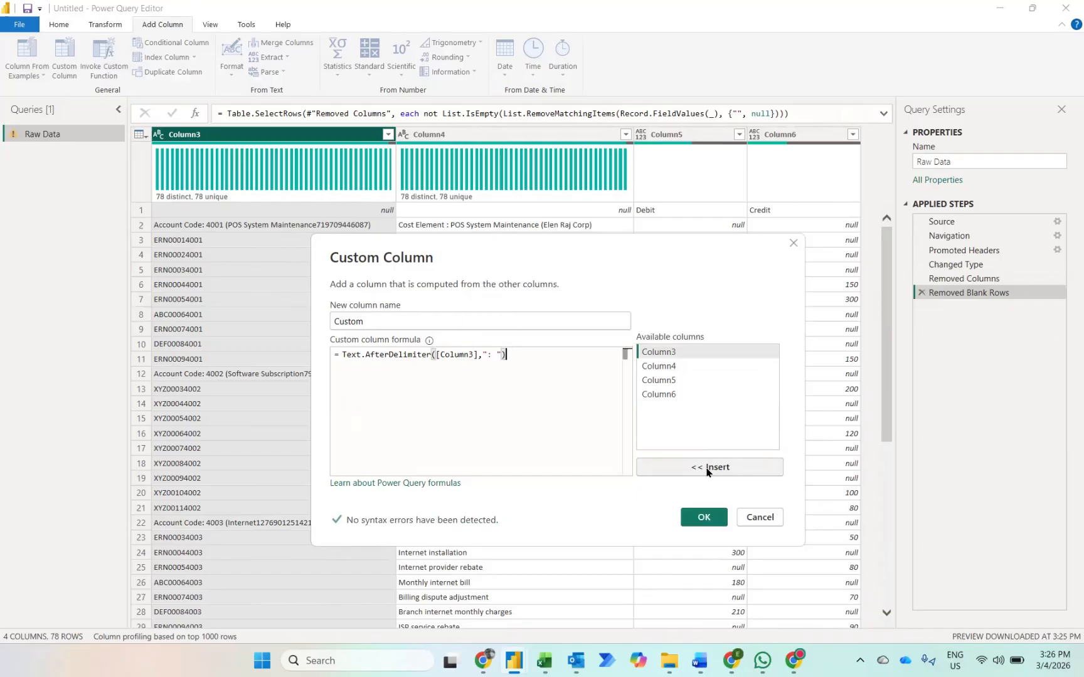
click(703, 519)
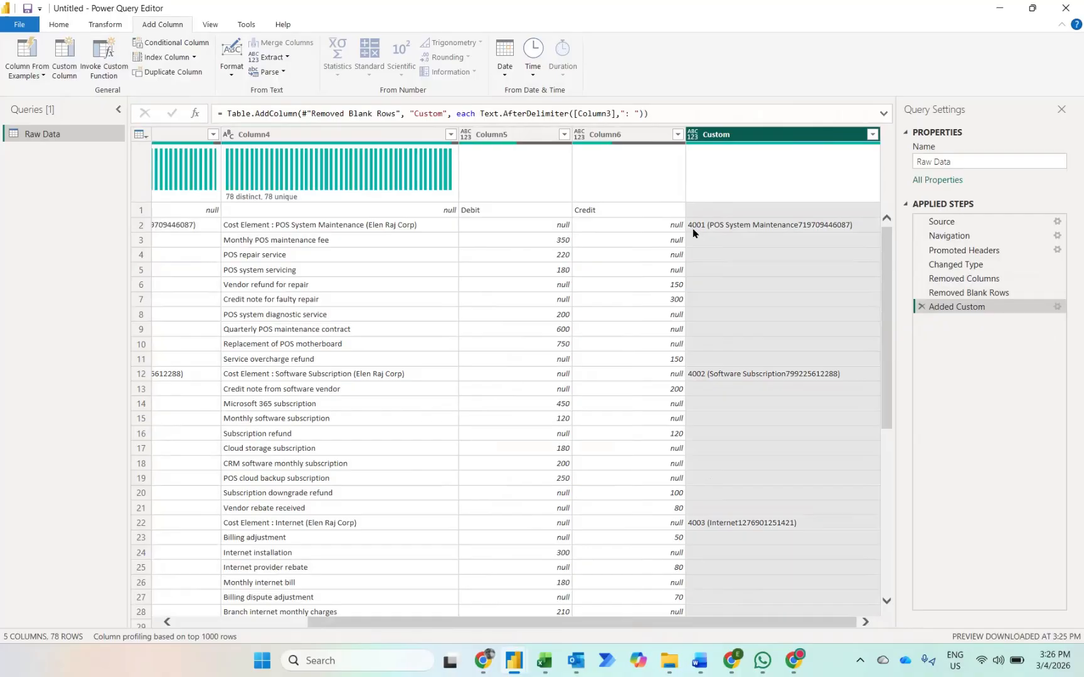
Step: Reopen the Custom column's formula and nest the existing Text.AfterDelimiter expression inside a Text.BeforeDelimiter function
click(1056, 307)
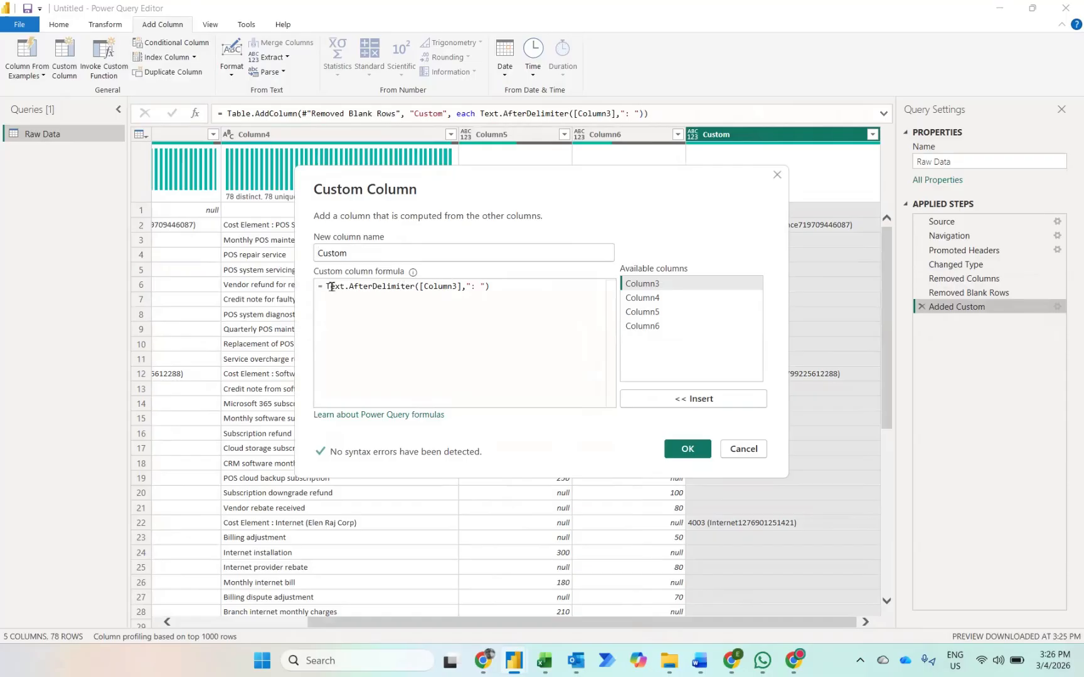
click(330, 286)
key(Return)
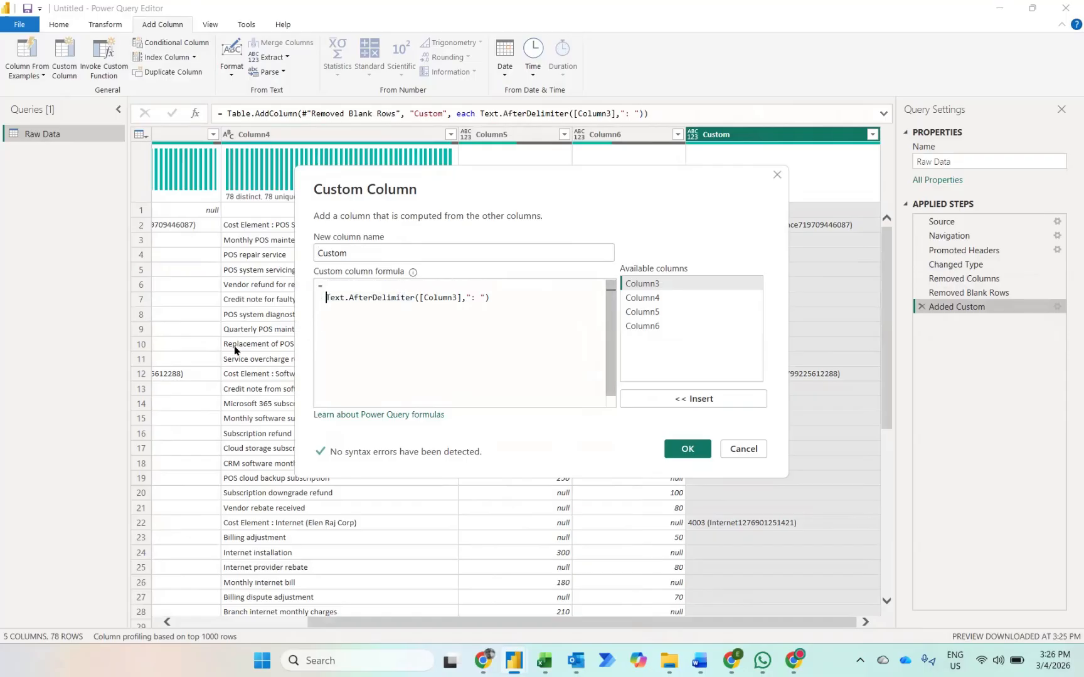
key(Up)
text(textb)
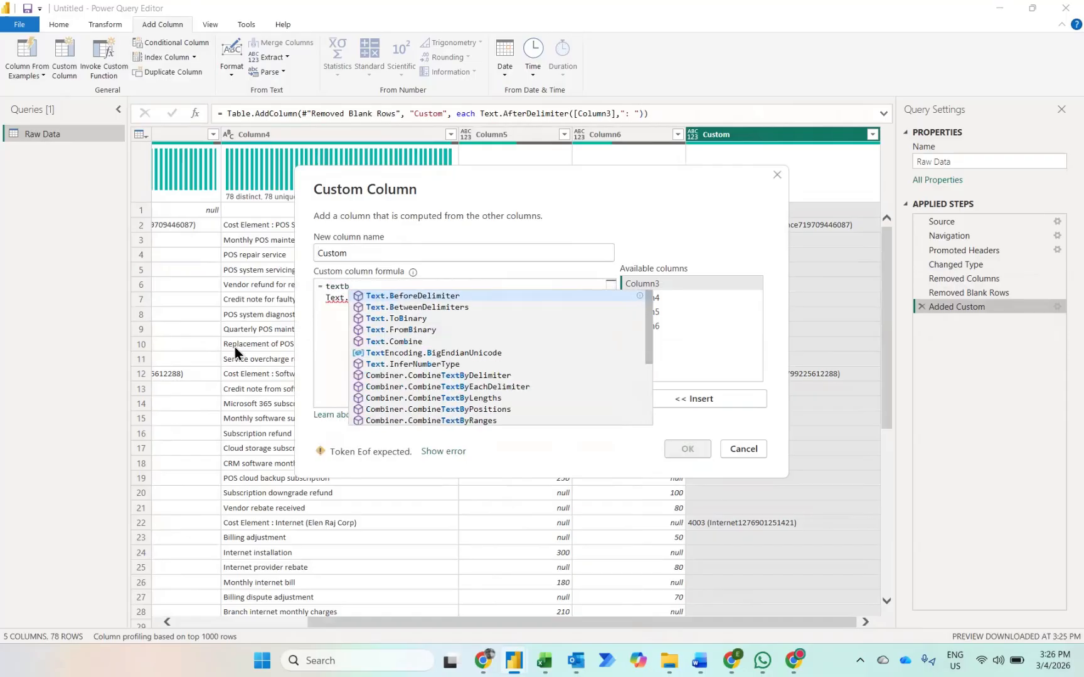
key(Tab)
text(()
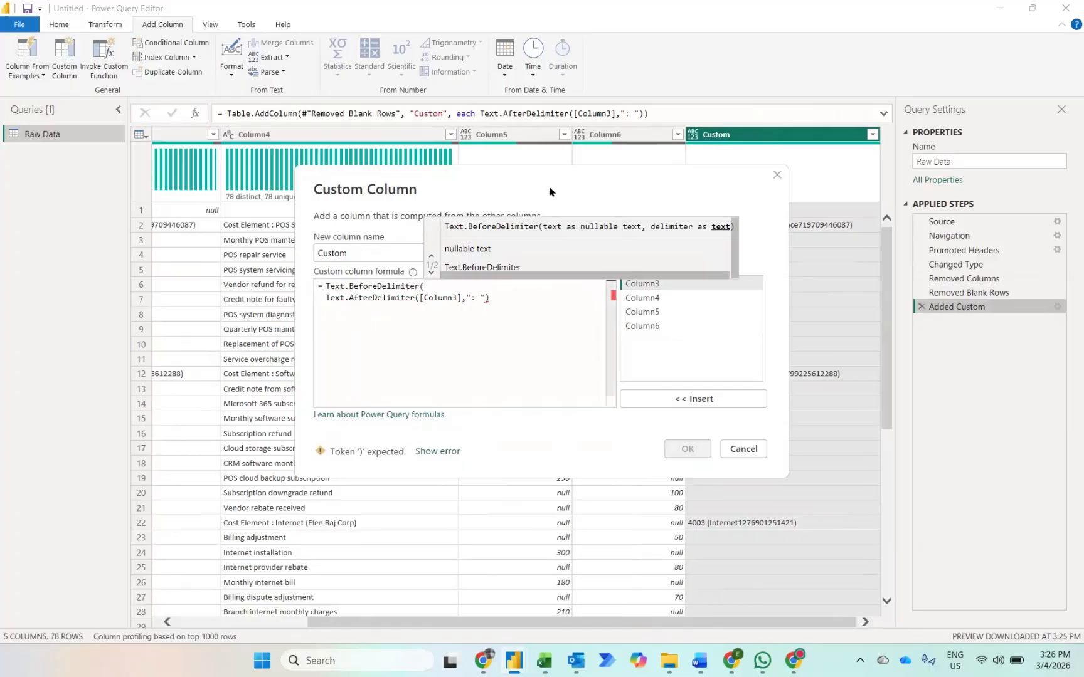
drag(565, 178, 381, 187)
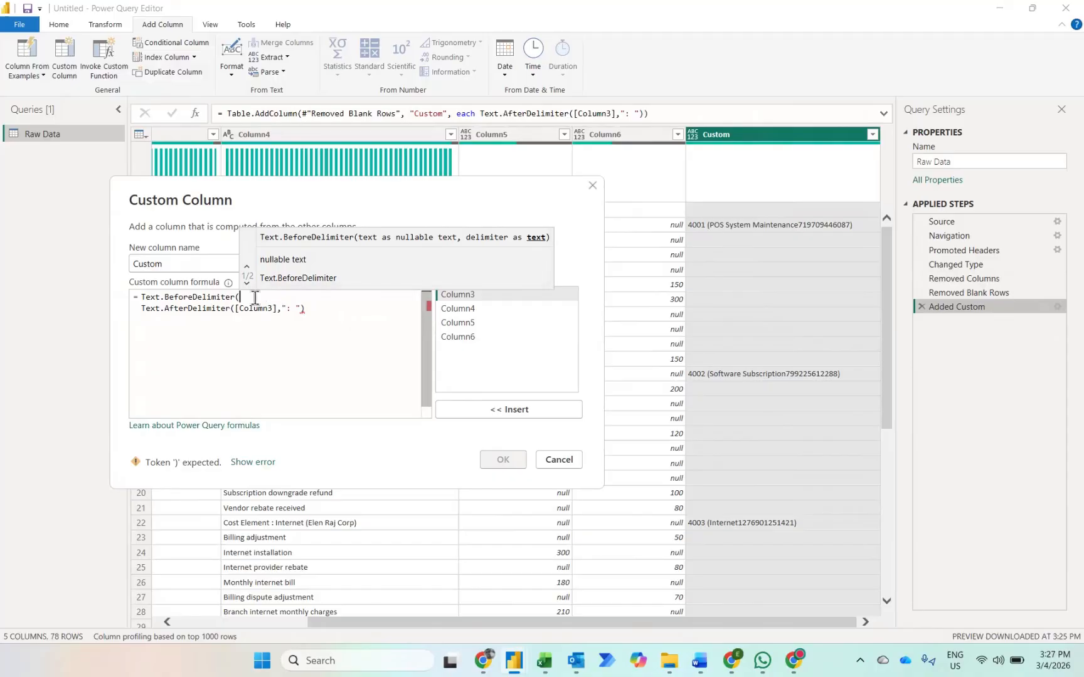
key(Delete)
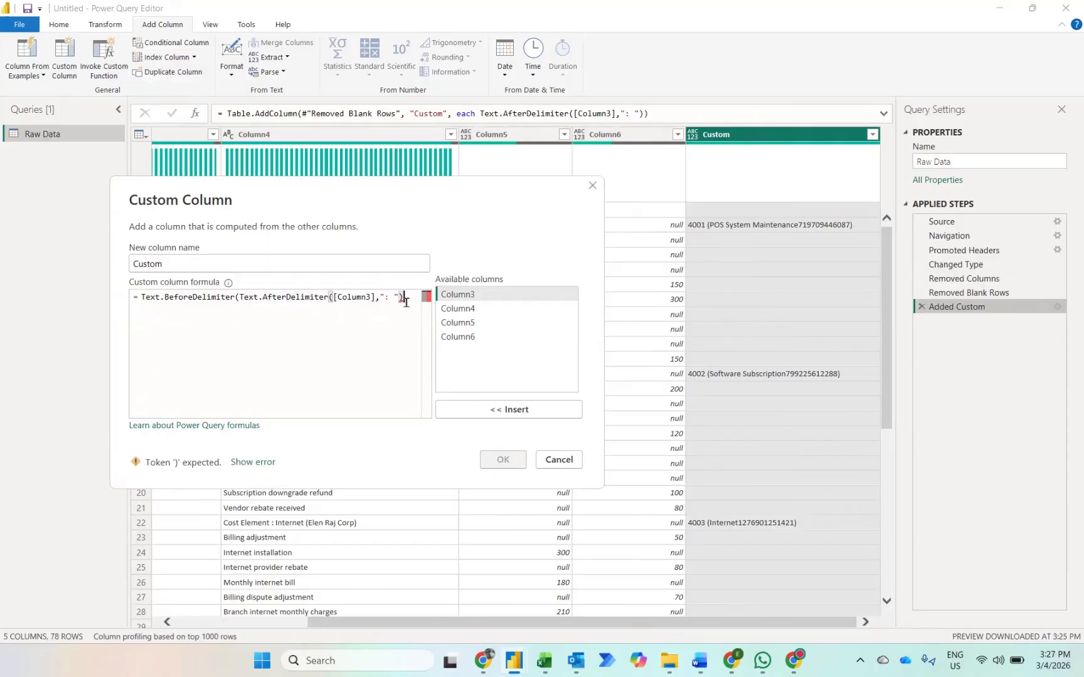
Step: Complete the Text.BeforeDelimiter function with the delimiter " (" and apply the formula so only the account code is extracted
text(,)
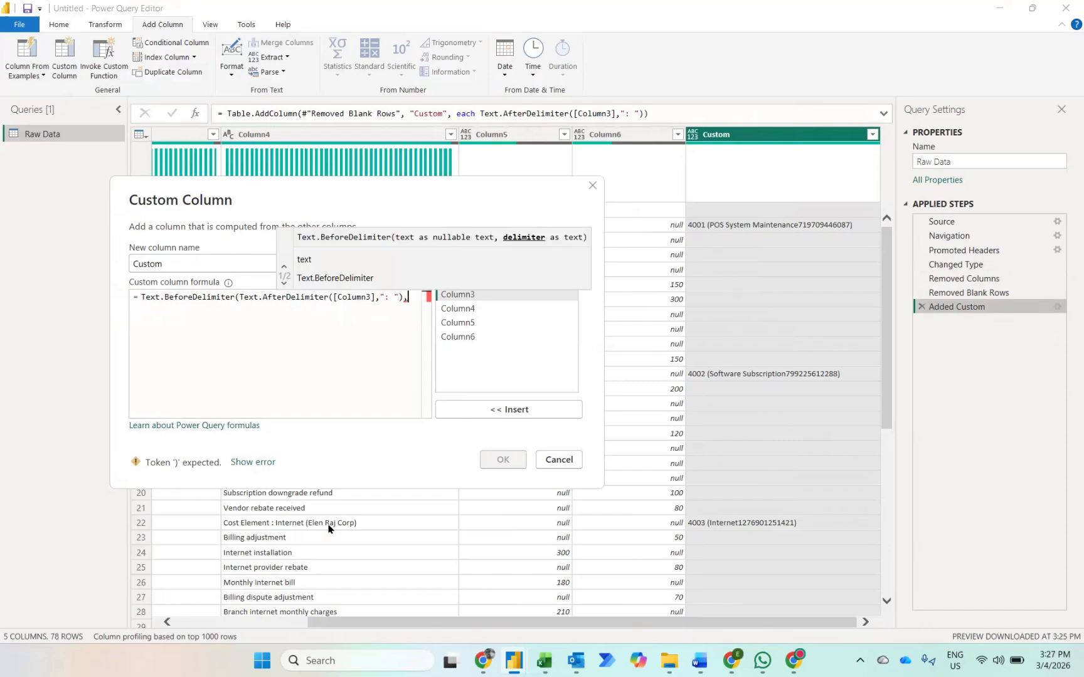
key(Down)
key(Return)
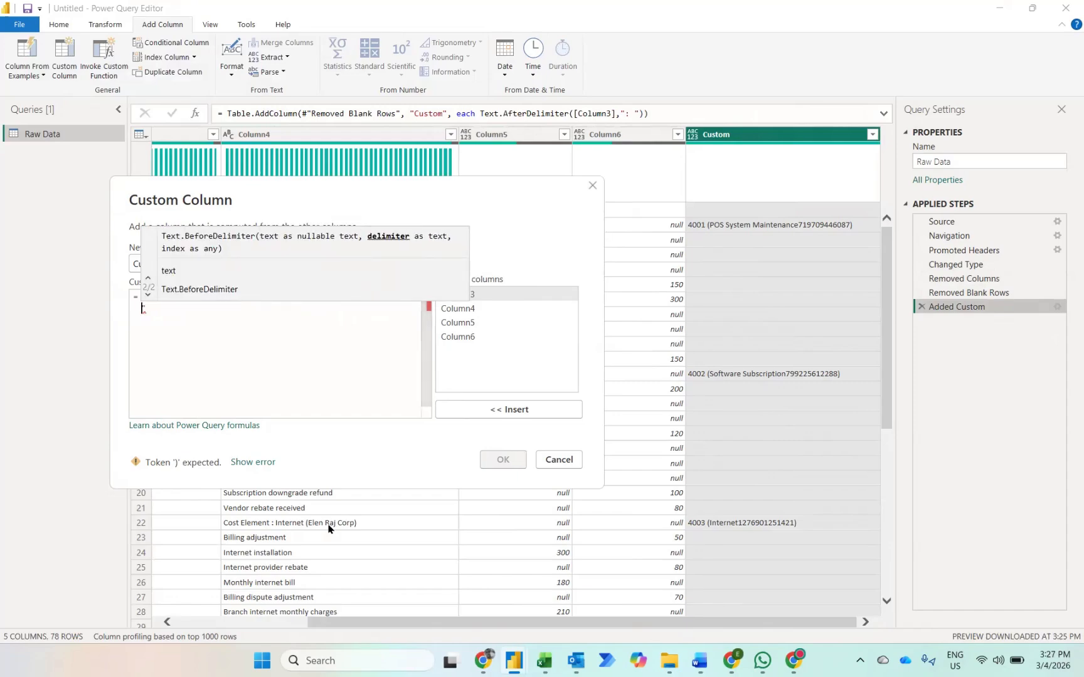
text(("))
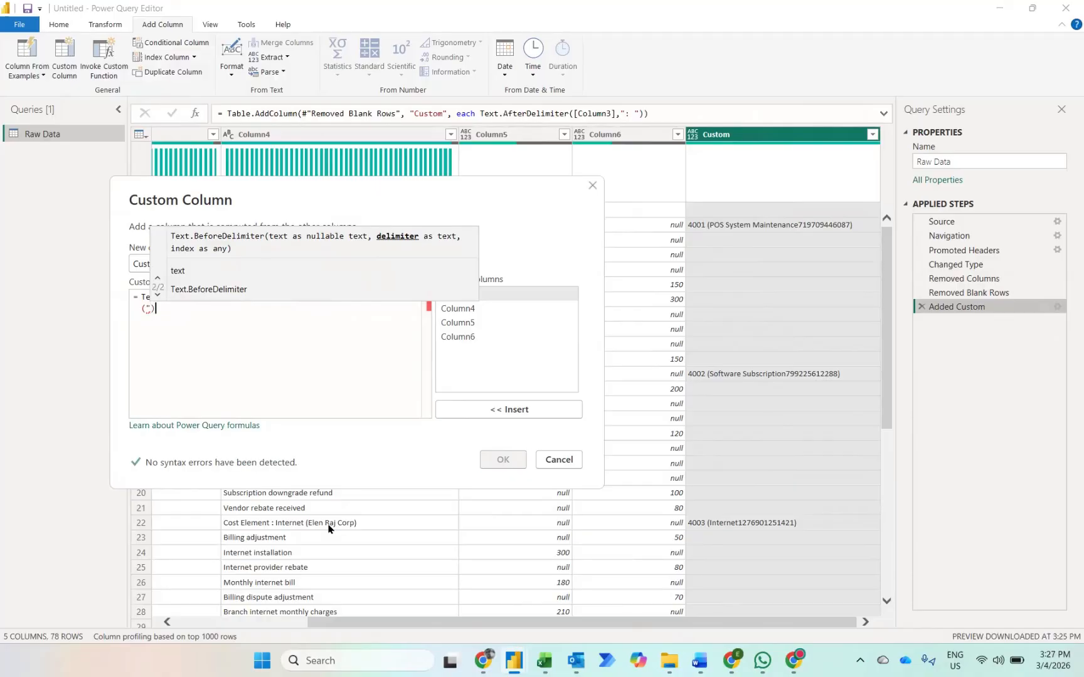
click(505, 462)
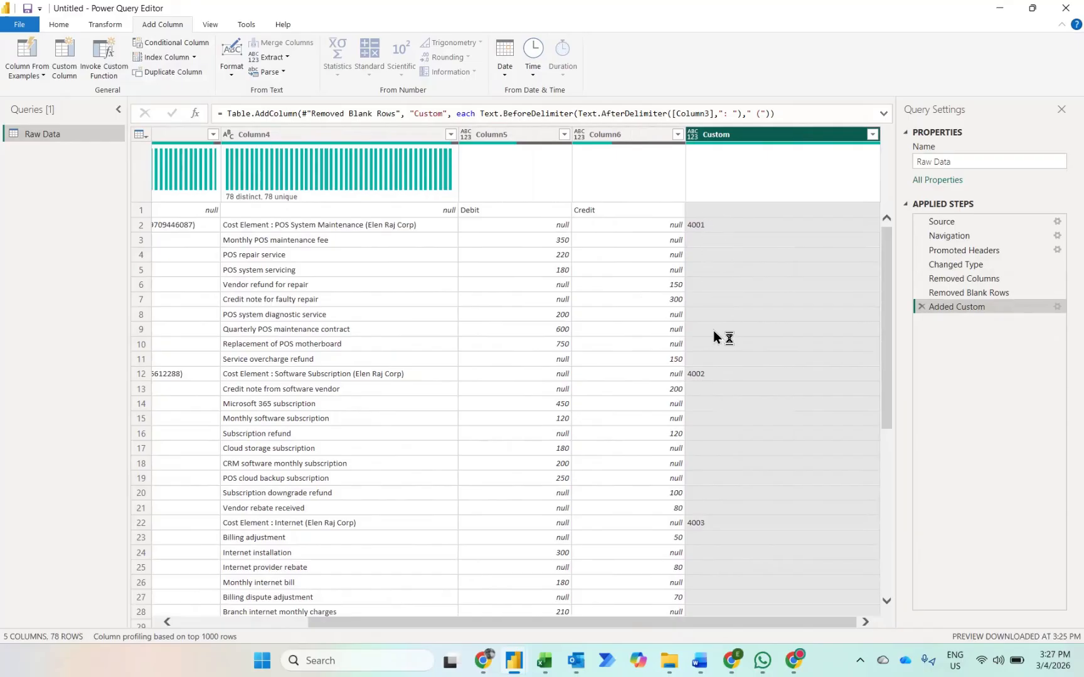
Step: Fill the account codes in the Custom column down to the rows below them
right_click(735, 136)
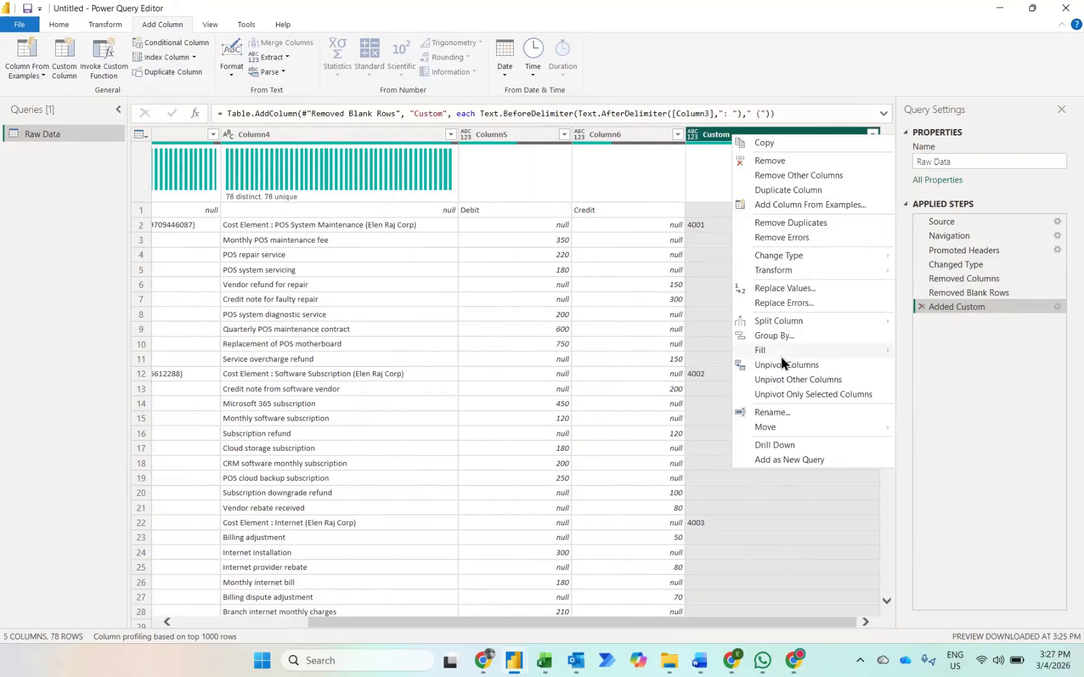
mouse_move(781, 356)
click(928, 349)
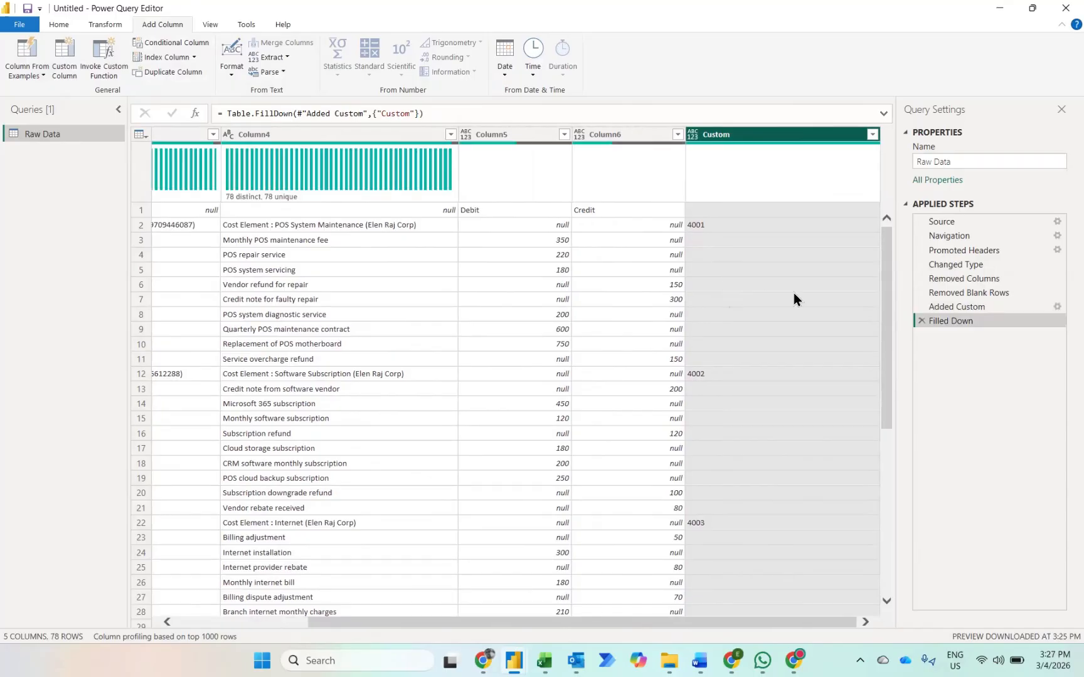
Step: Delete the Filled Down and Added Custom steps from the Raw Data query
click(920, 322)
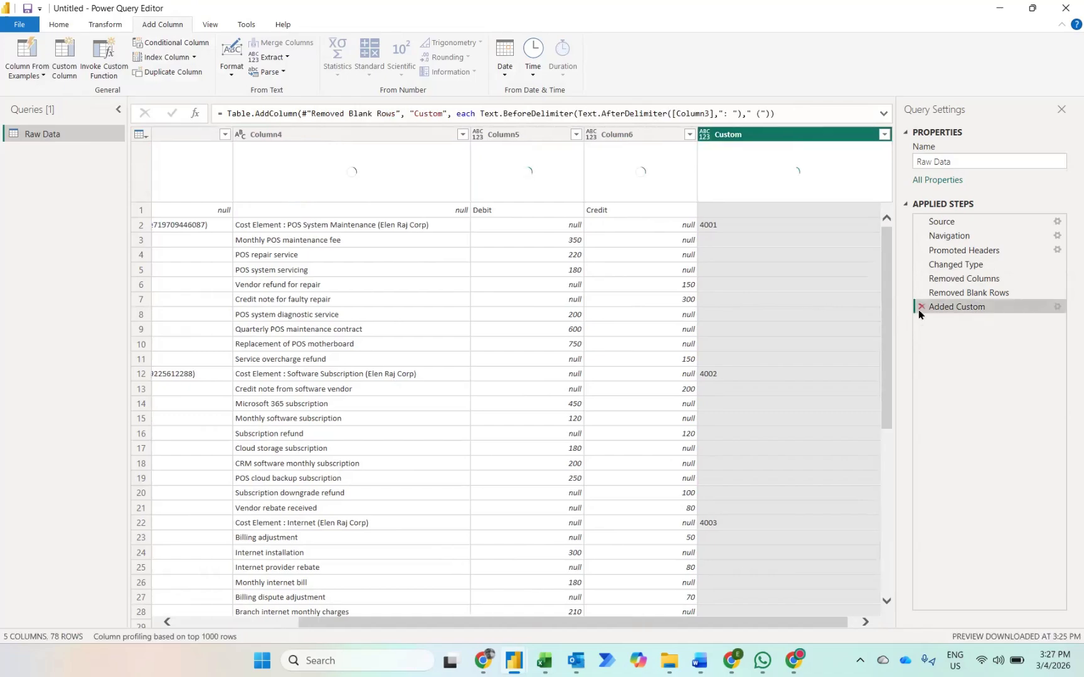
click(921, 307)
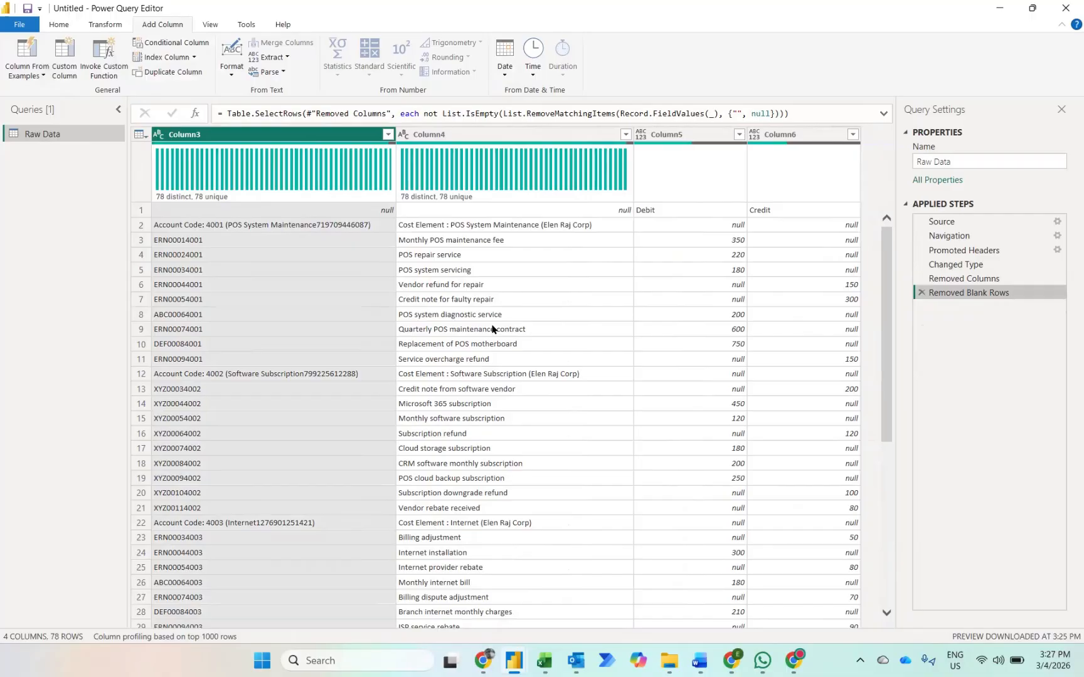
Step: Replace the null values in Column5 and Column6 with 0
click(665, 134)
key(shift+Right)
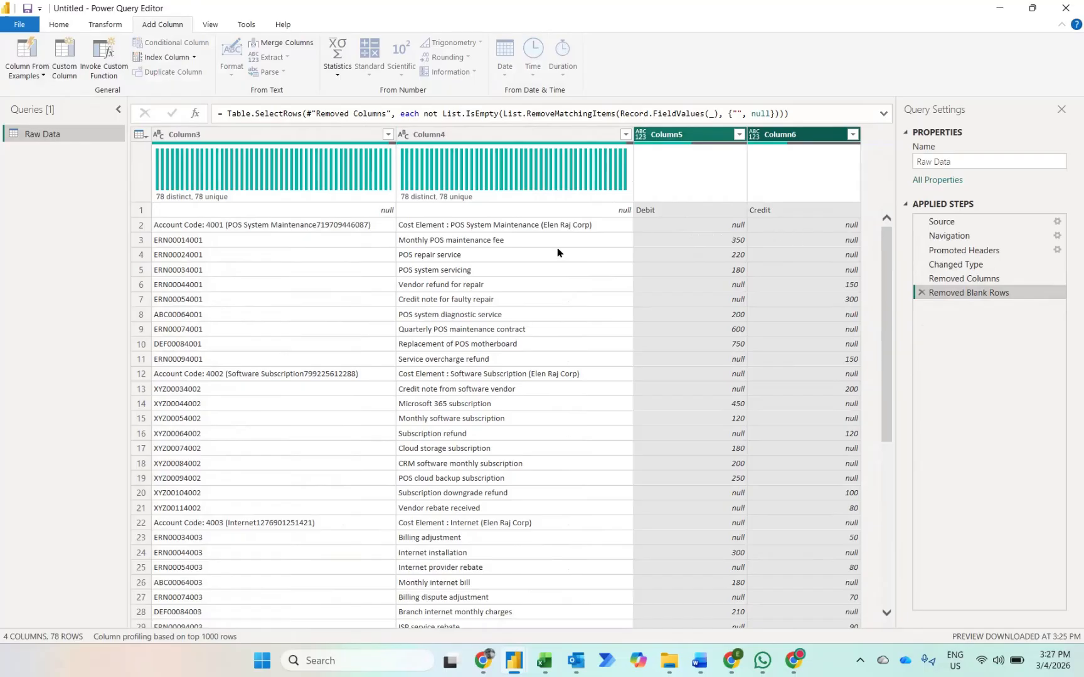
click(93, 27)
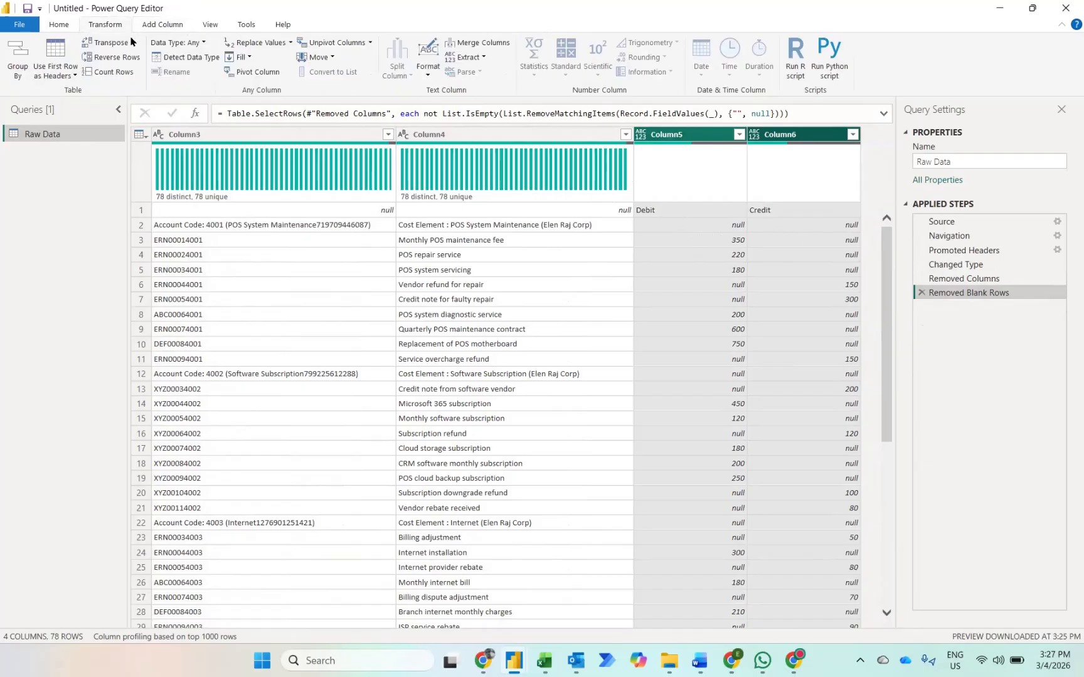
click(257, 42)
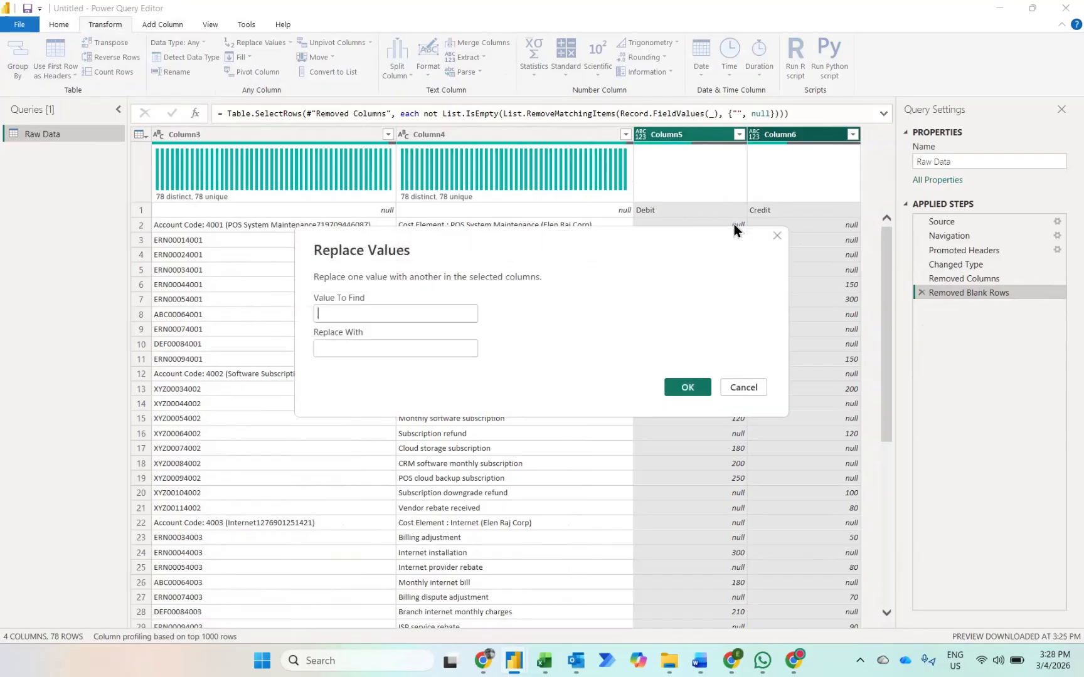
text(null)
key(Tab)
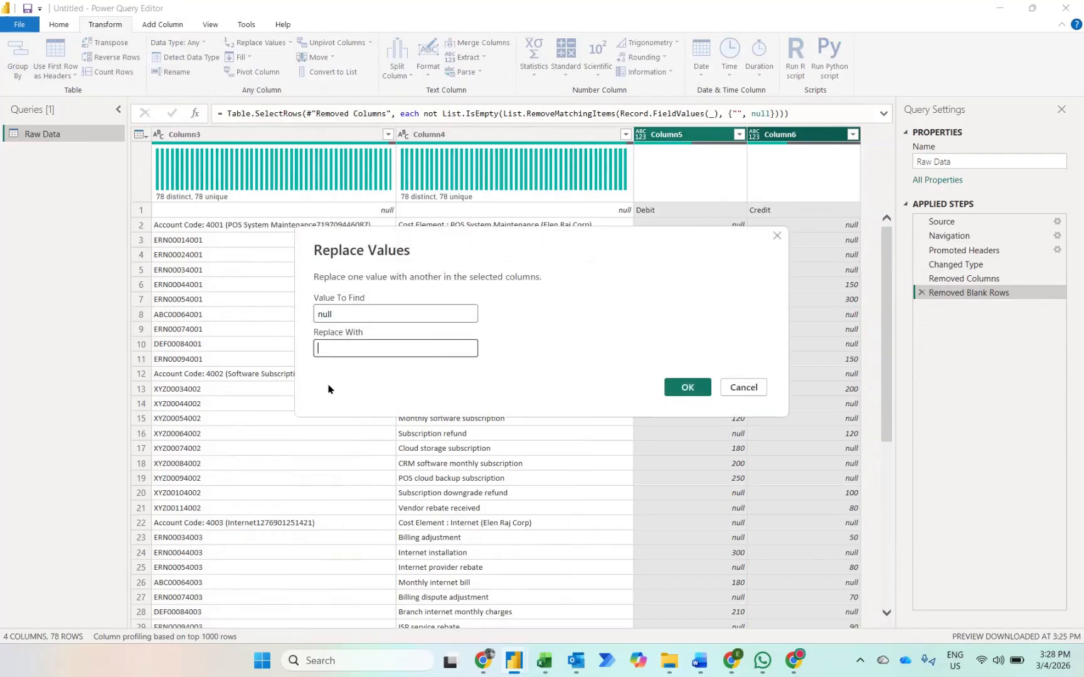
text(0)
click(687, 387)
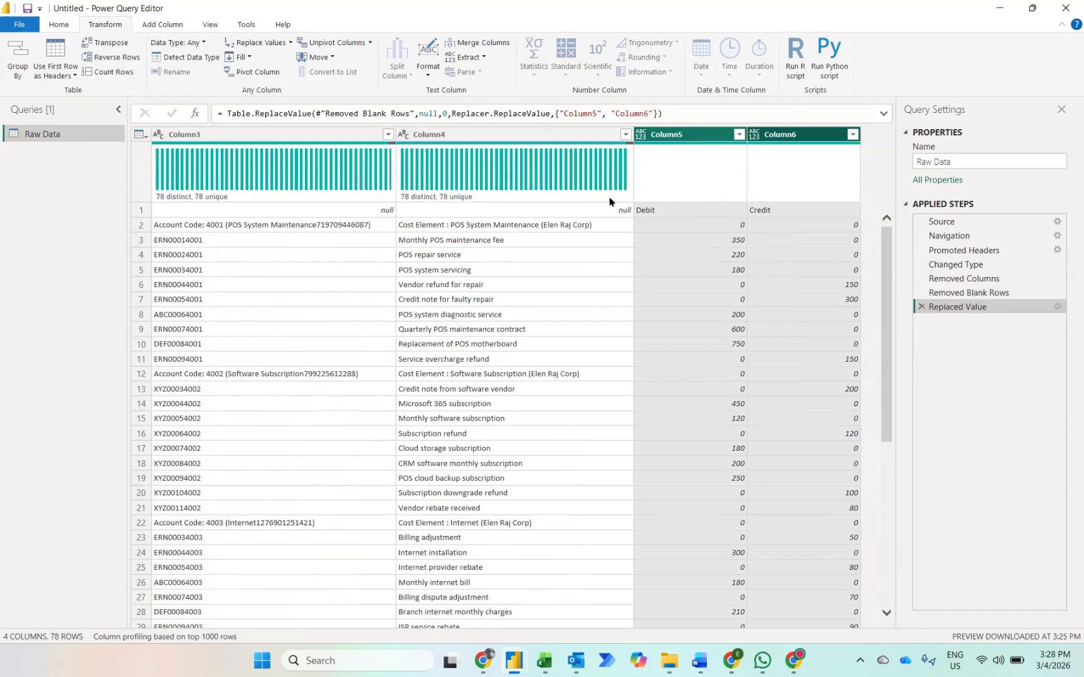
Step: Promote the first row to headers and insert an addition column that sums Debit and Credit
click(55, 53)
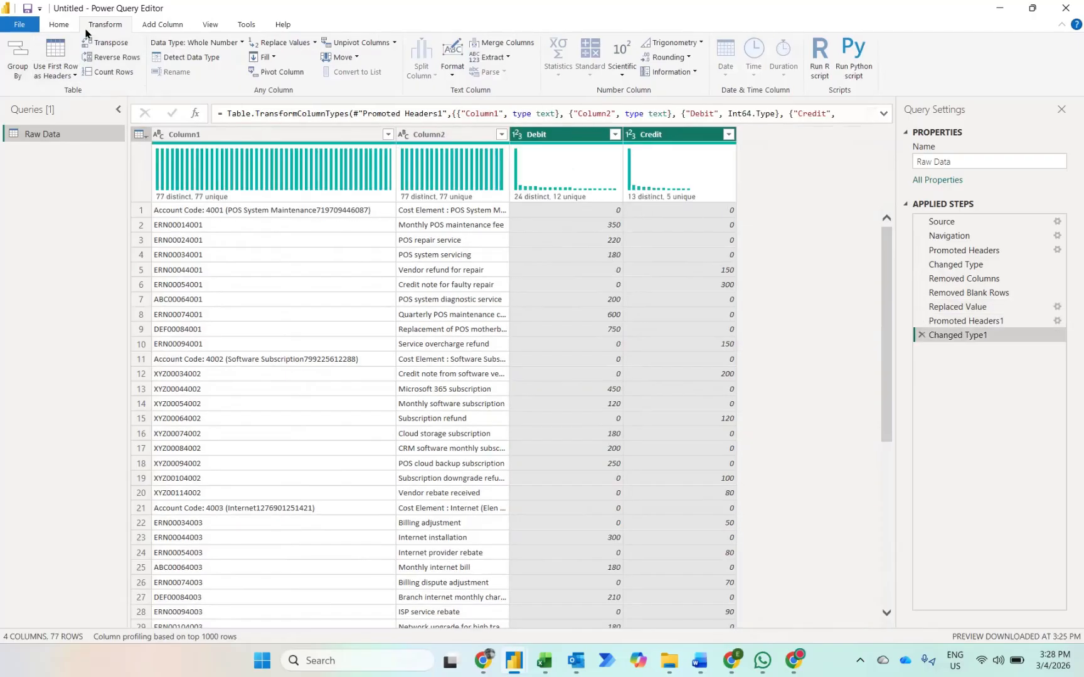
click(155, 25)
click(370, 70)
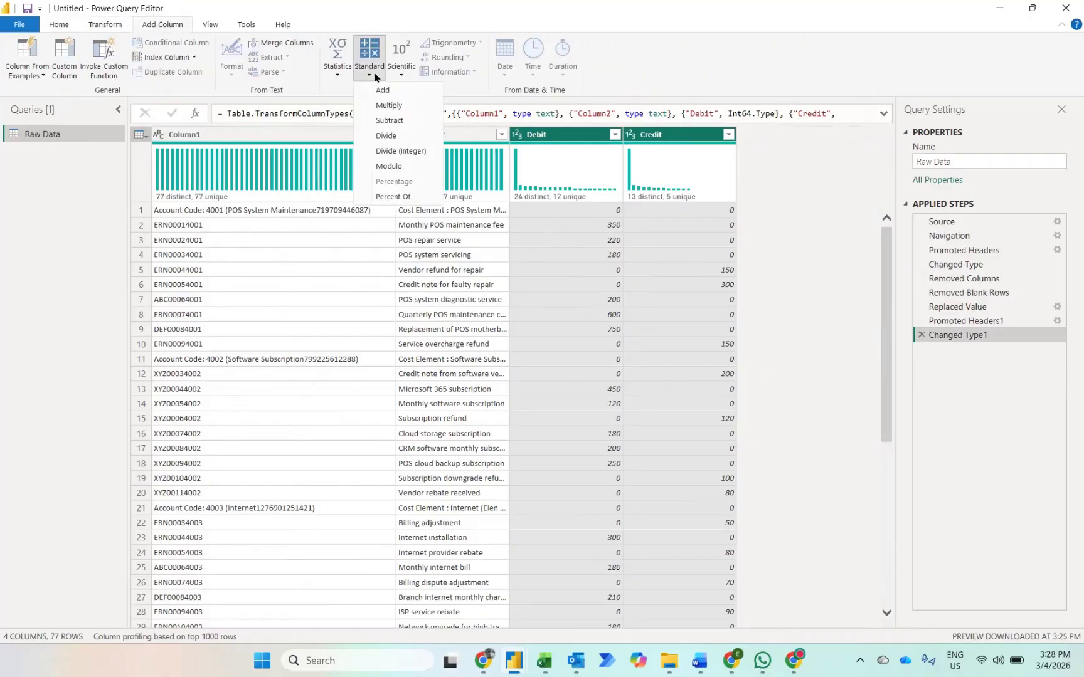
click(381, 91)
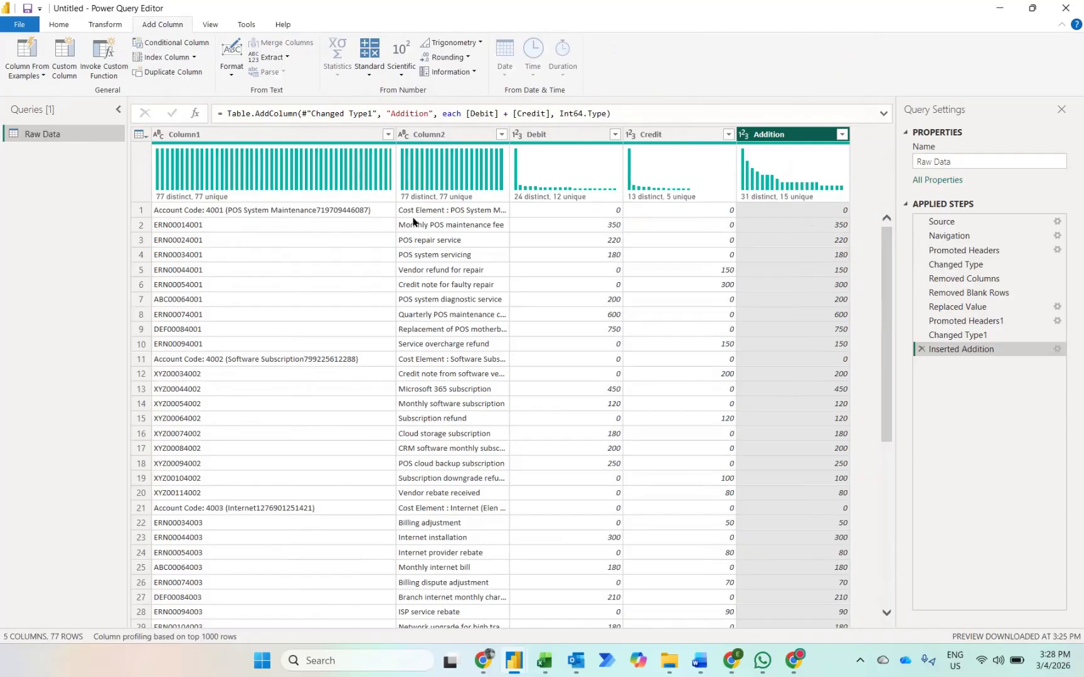
Step: Add a conditional column that outputs Column1 if Addition equals 0, else null
click(156, 45)
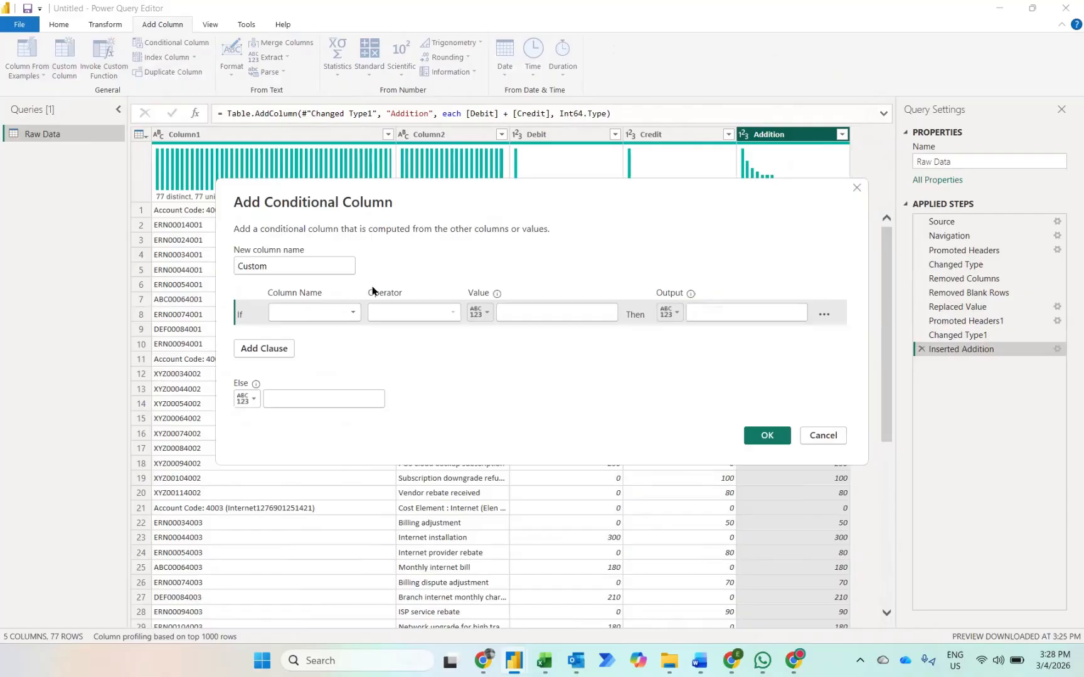
click(337, 317)
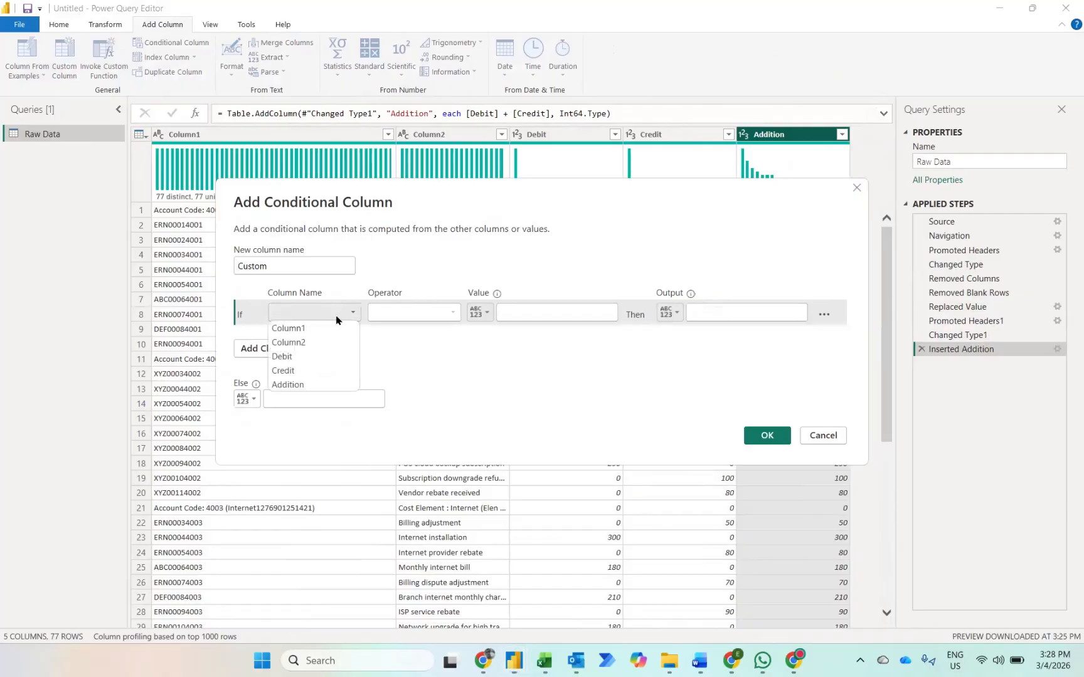
click(292, 384)
click(505, 313)
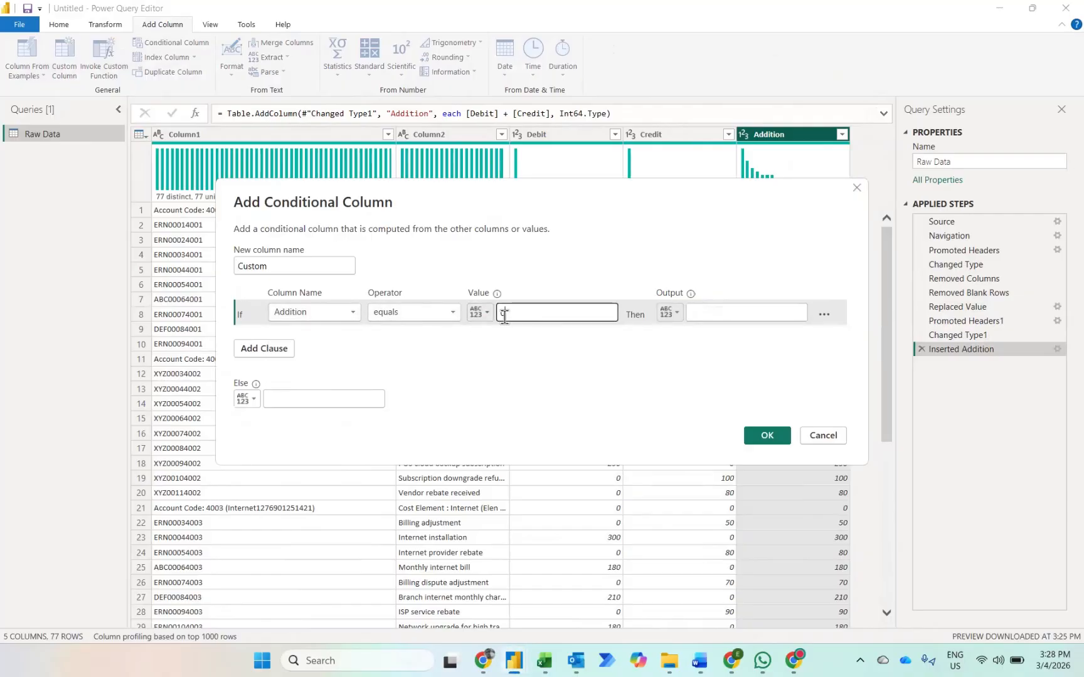
text(0)
click(669, 312)
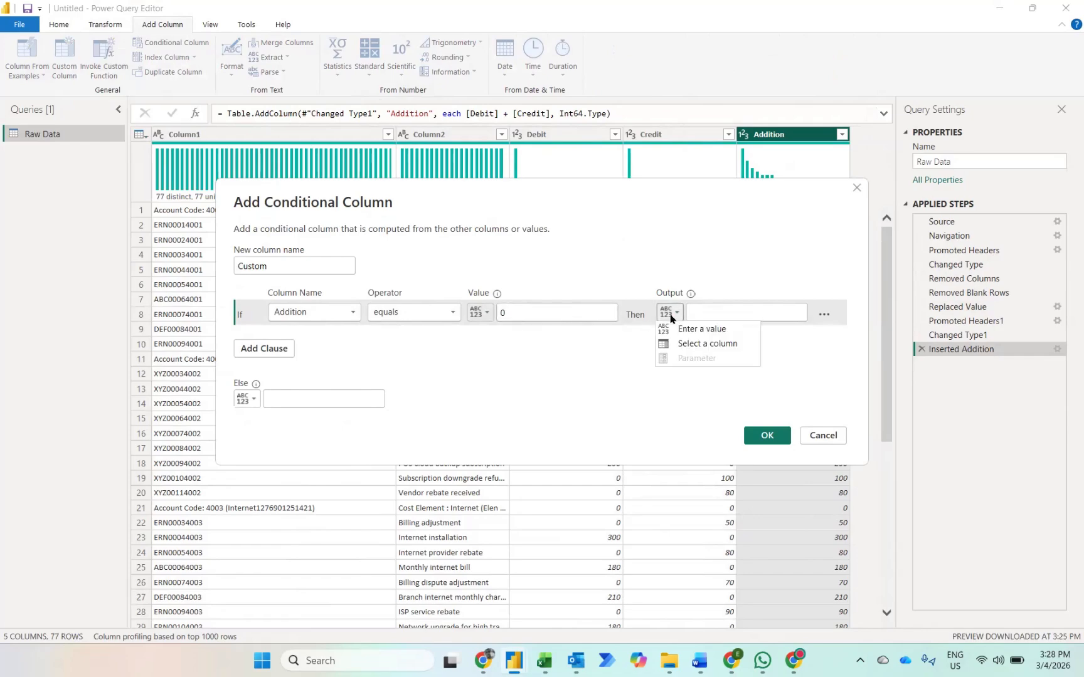
click(689, 343)
click(737, 314)
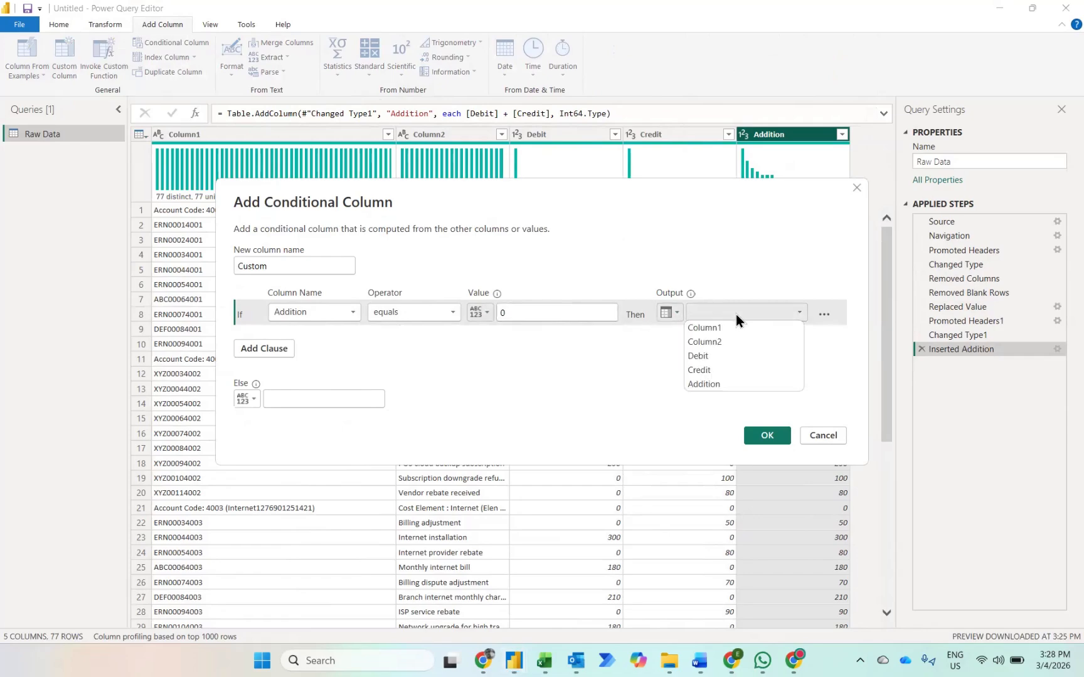
click(729, 327)
click(282, 405)
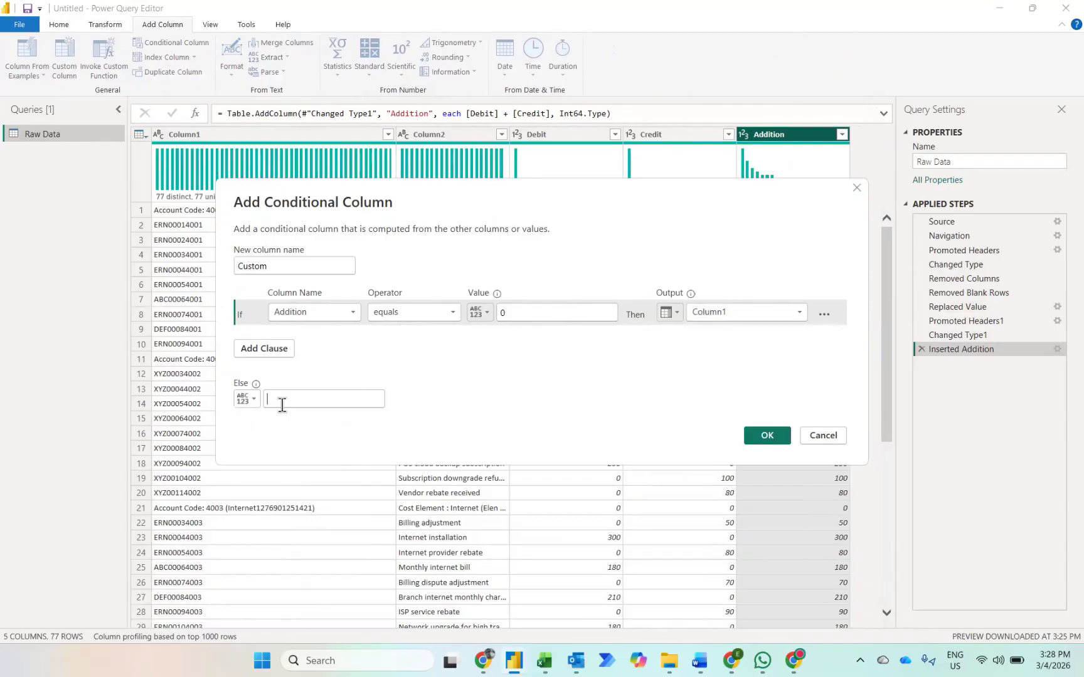
text(null)
key(Return)
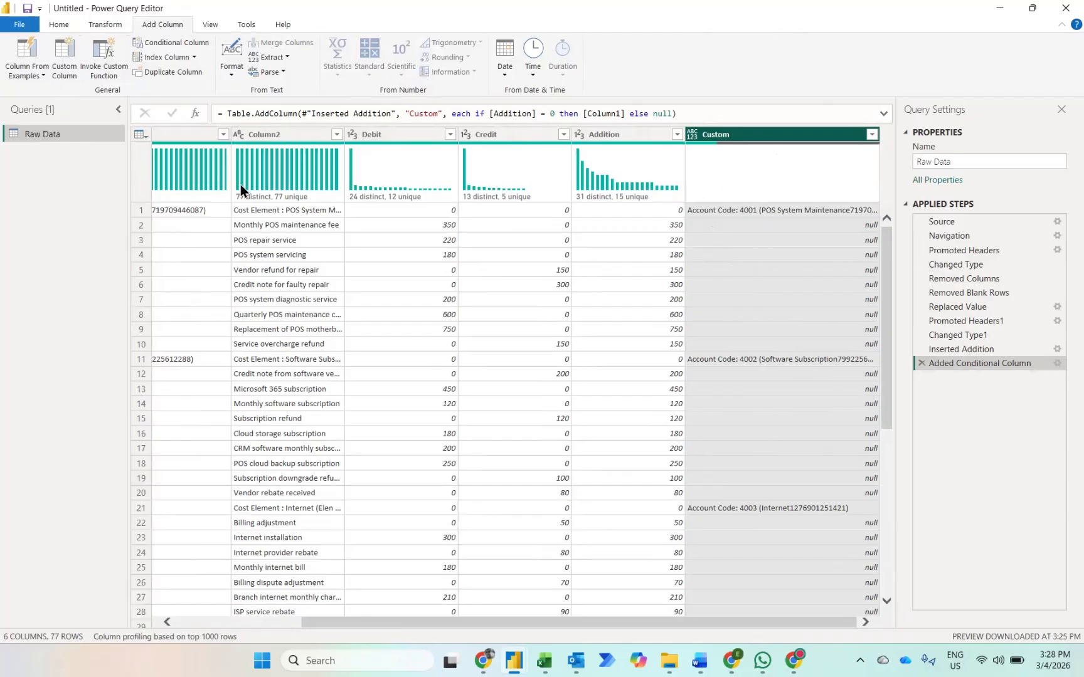
Step: Add a second conditional column that outputs Column2 if Addition equals 0, else null
mouse_move(241, 184)
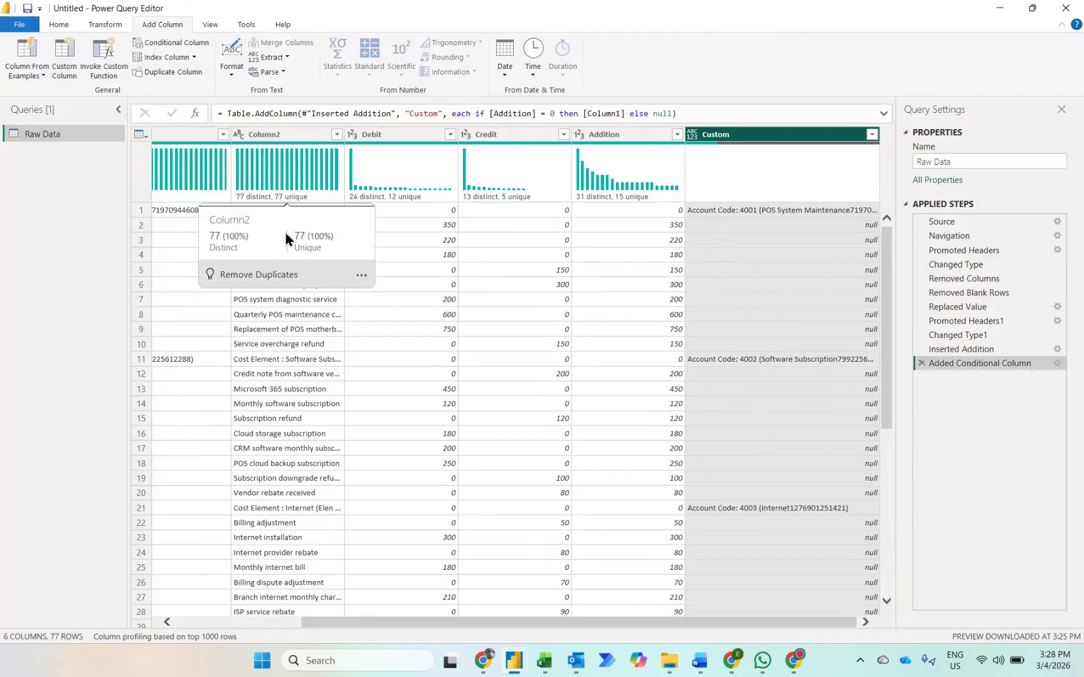
click(155, 43)
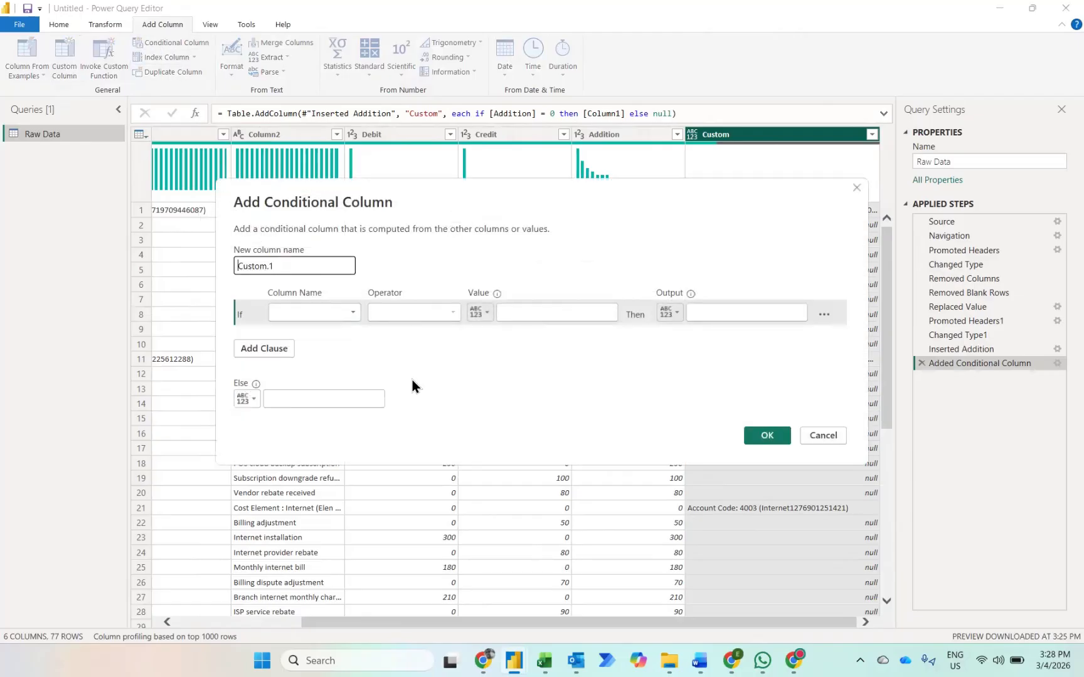
click(317, 315)
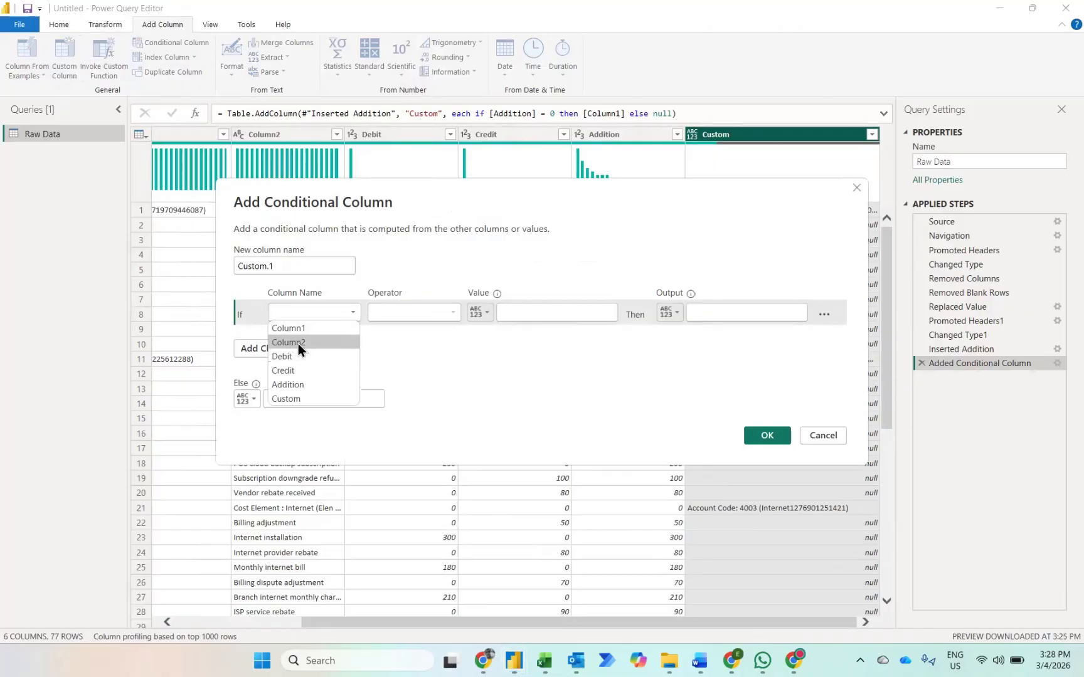
click(280, 384)
click(517, 315)
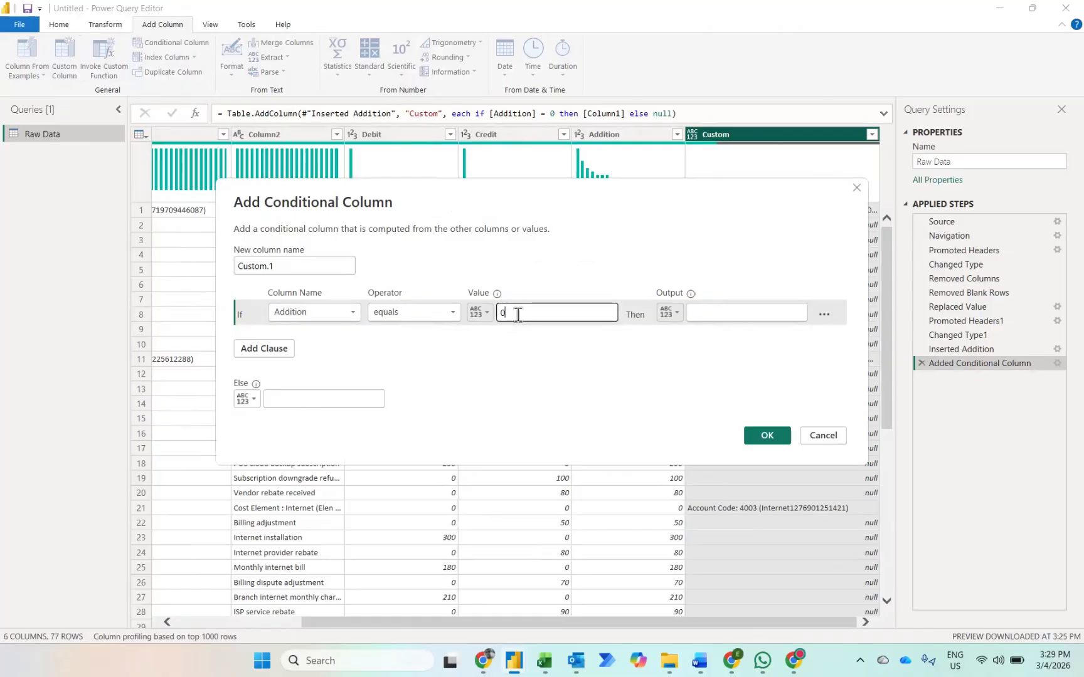
text(0)
click(666, 312)
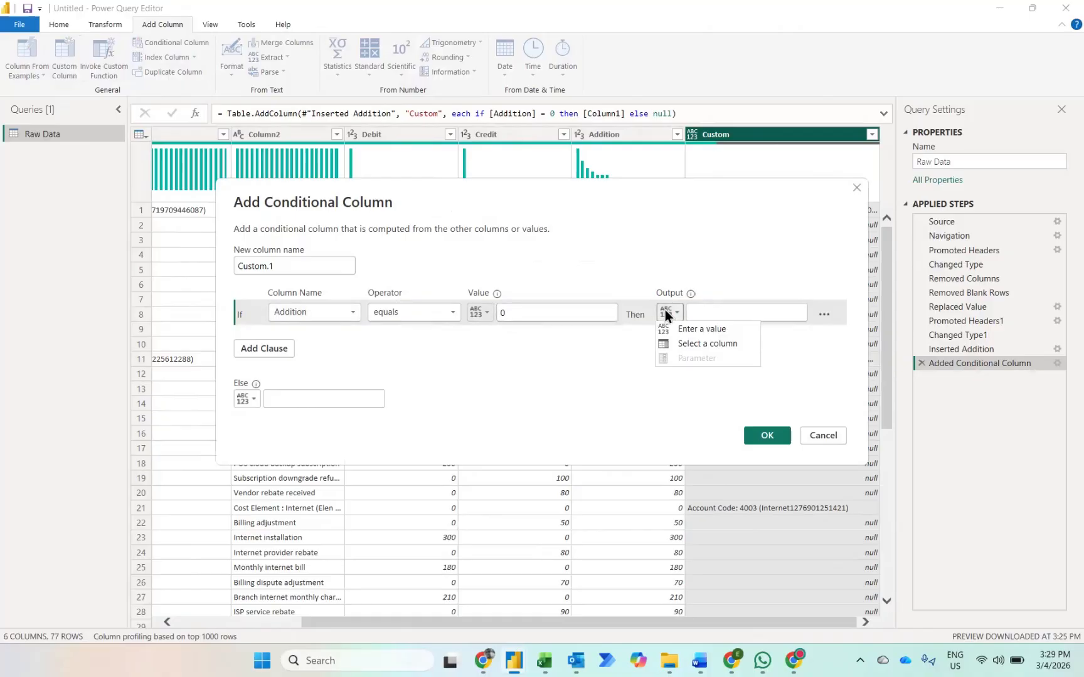
click(678, 341)
click(733, 312)
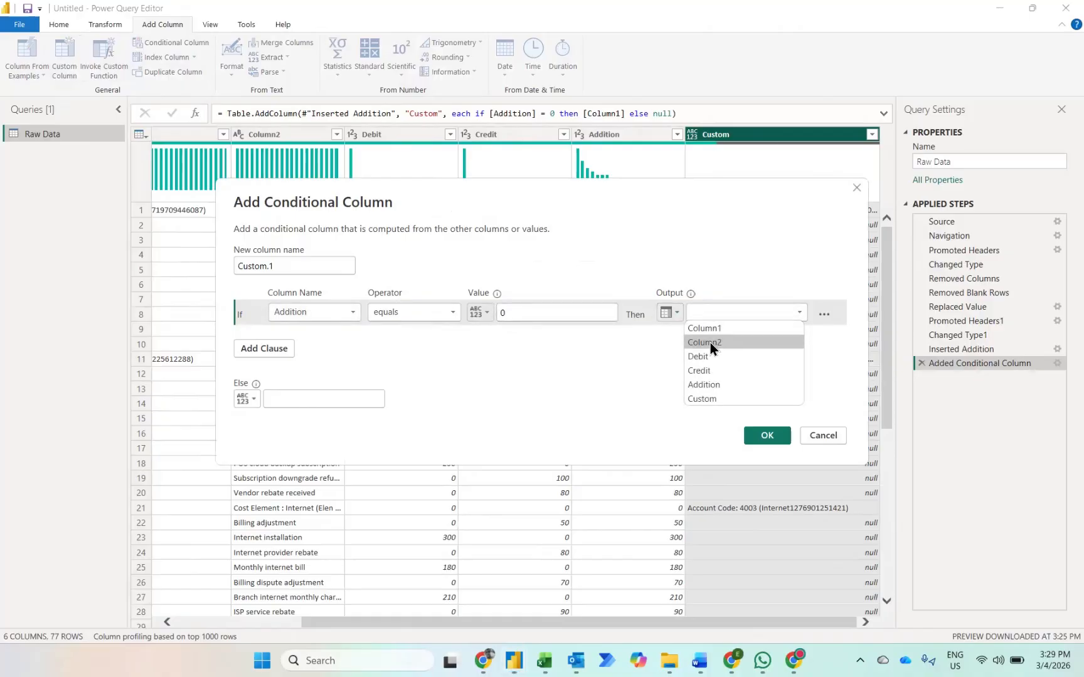
click(710, 342)
click(300, 397)
text(null)
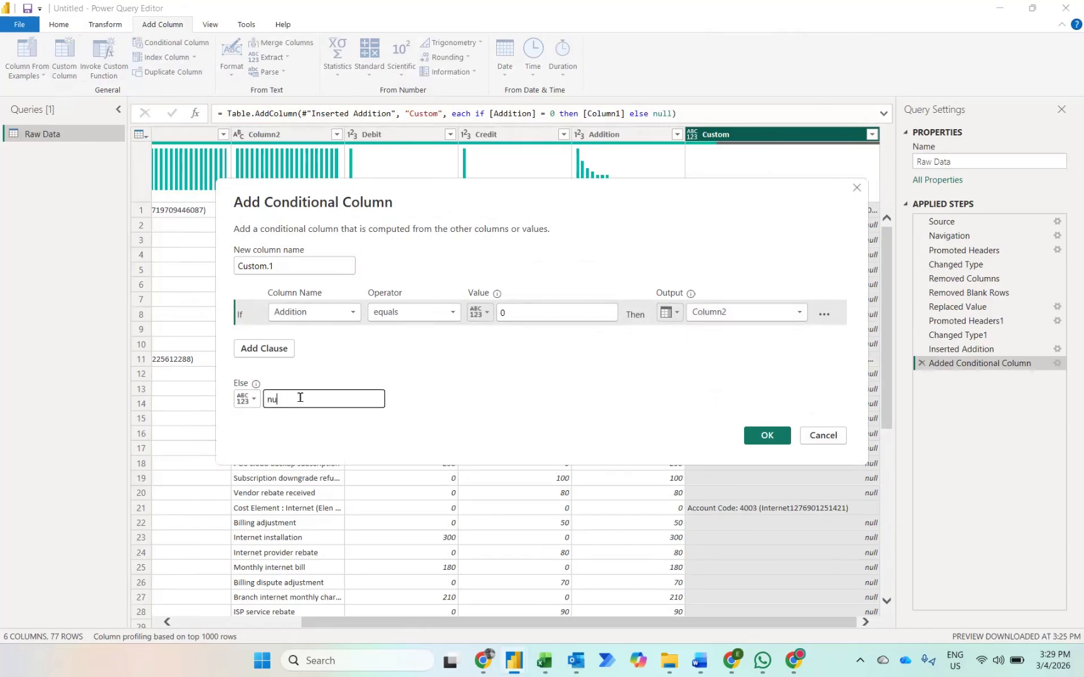
click(760, 439)
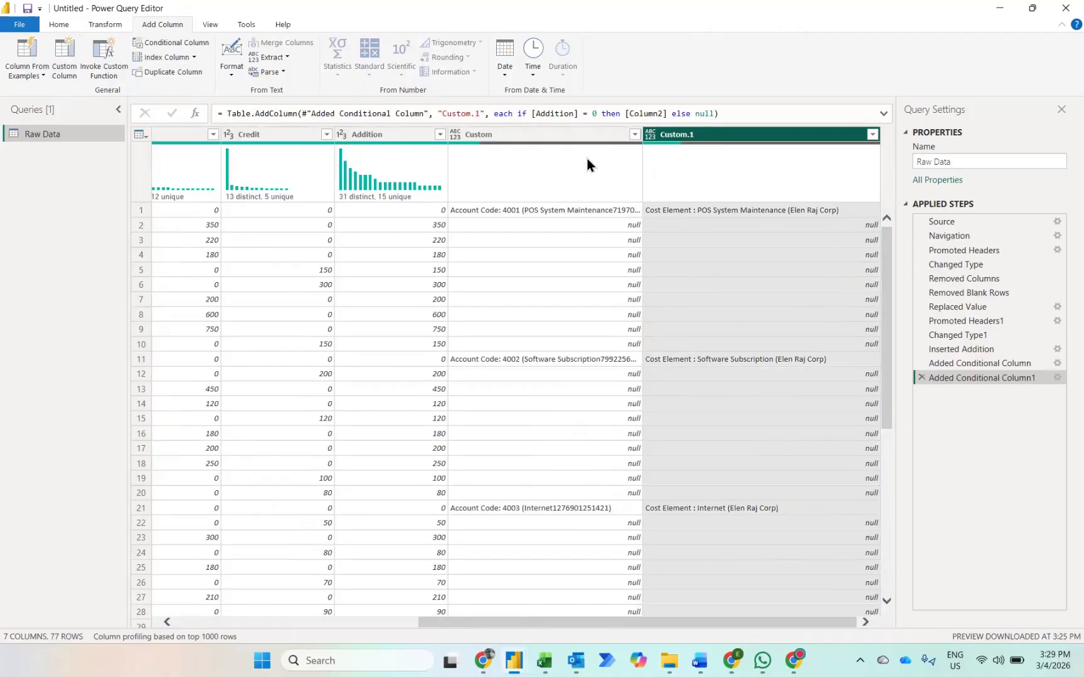
Step: Fill the values in the Custom and Custom.1 columns down to the rows below them
ctrl+click(561, 140)
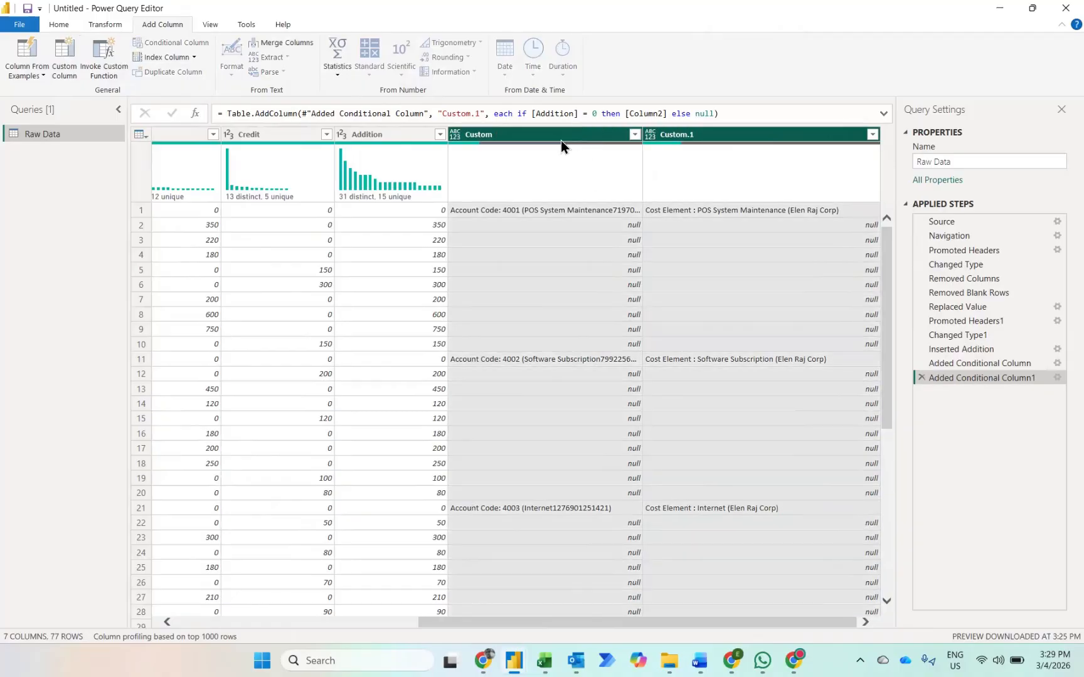
right_click(561, 140)
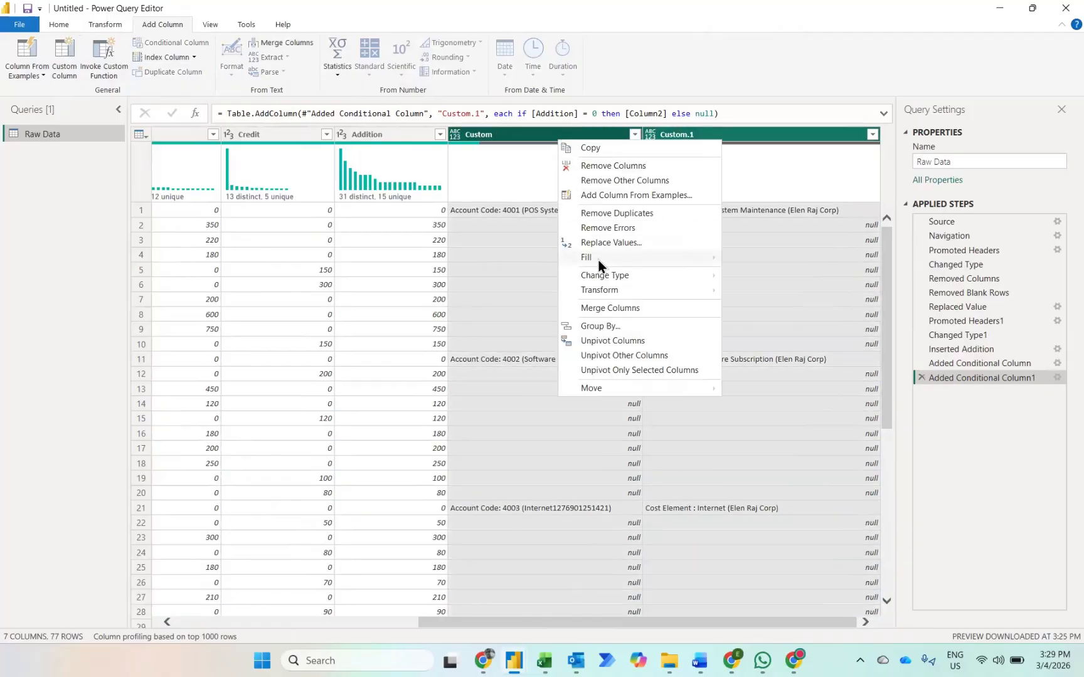
mouse_move(598, 258)
click(740, 259)
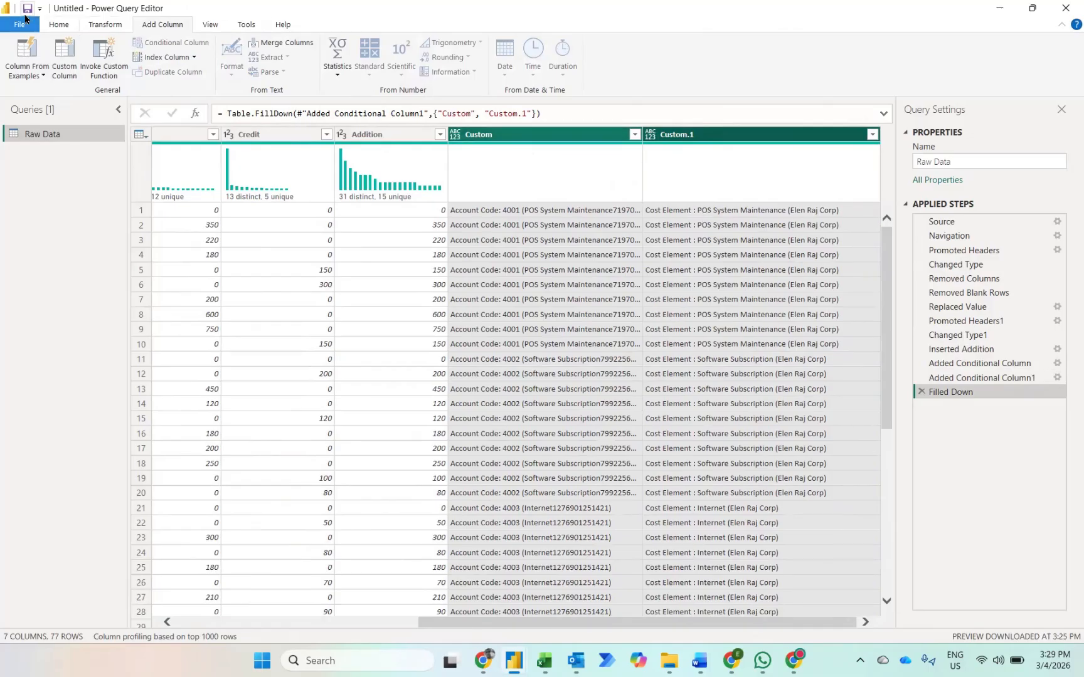
Step: Start a new custom column whose formula opens with the Text.BetweenDelimiters function
click(64, 60)
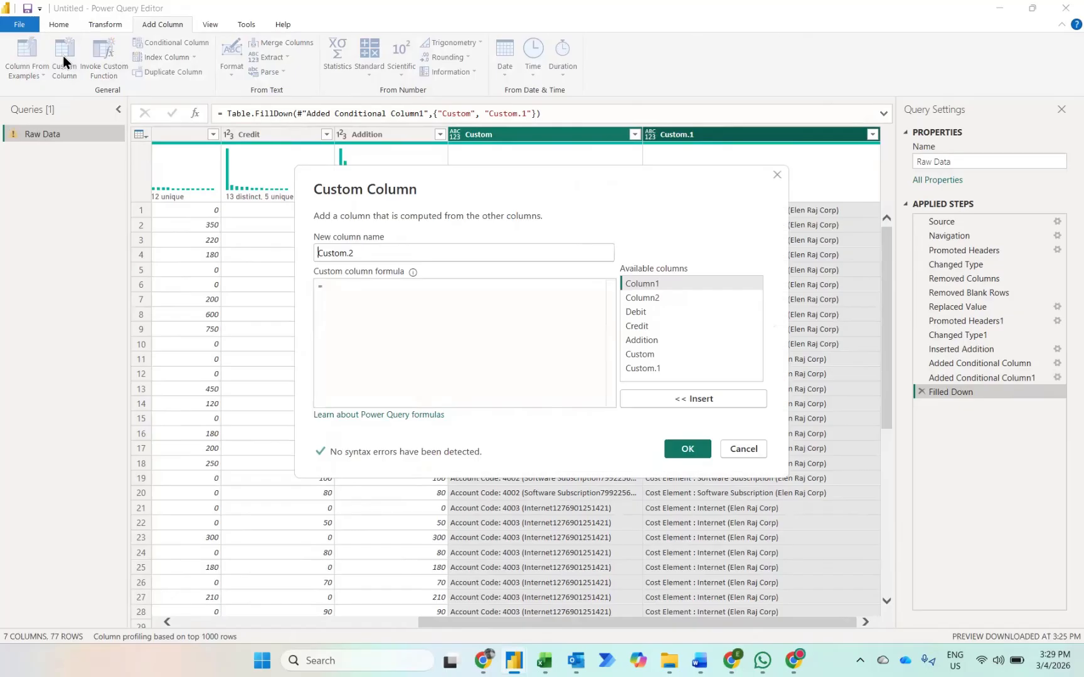
click(353, 289)
text(text)
key(Down)
key(Down)
key(Down)
key(Tab)
text(()
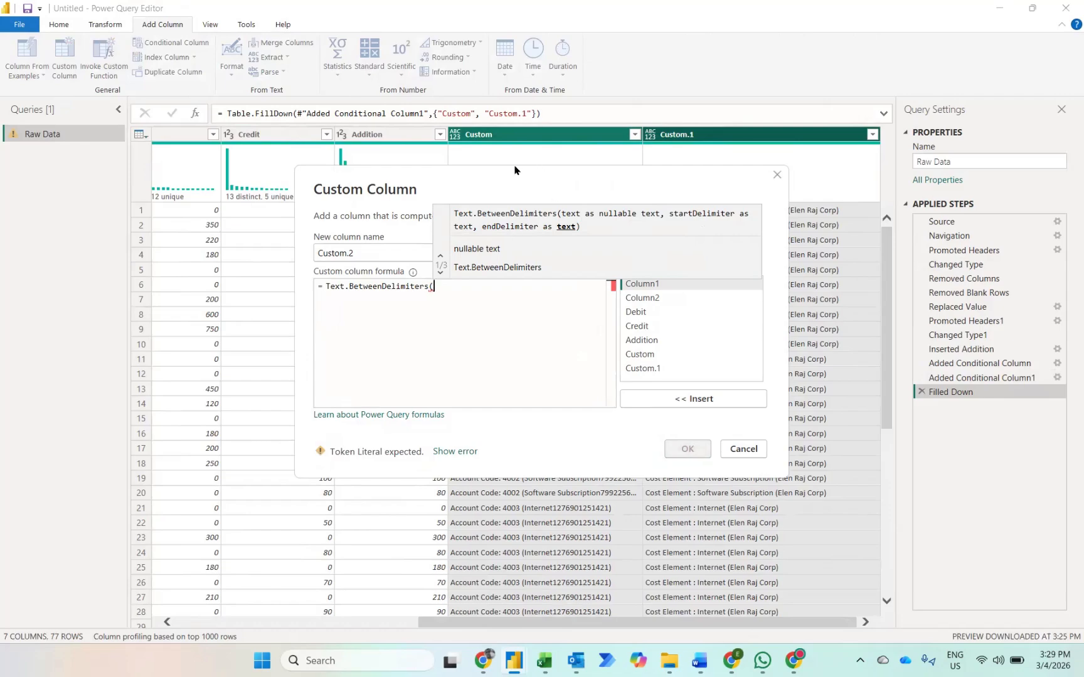
Step: Complete the Text.BetweenDelimiters formula on the Custom column with start delimiter ": " and end delimiter " (", and create the column
drag(516, 166, 431, 238)
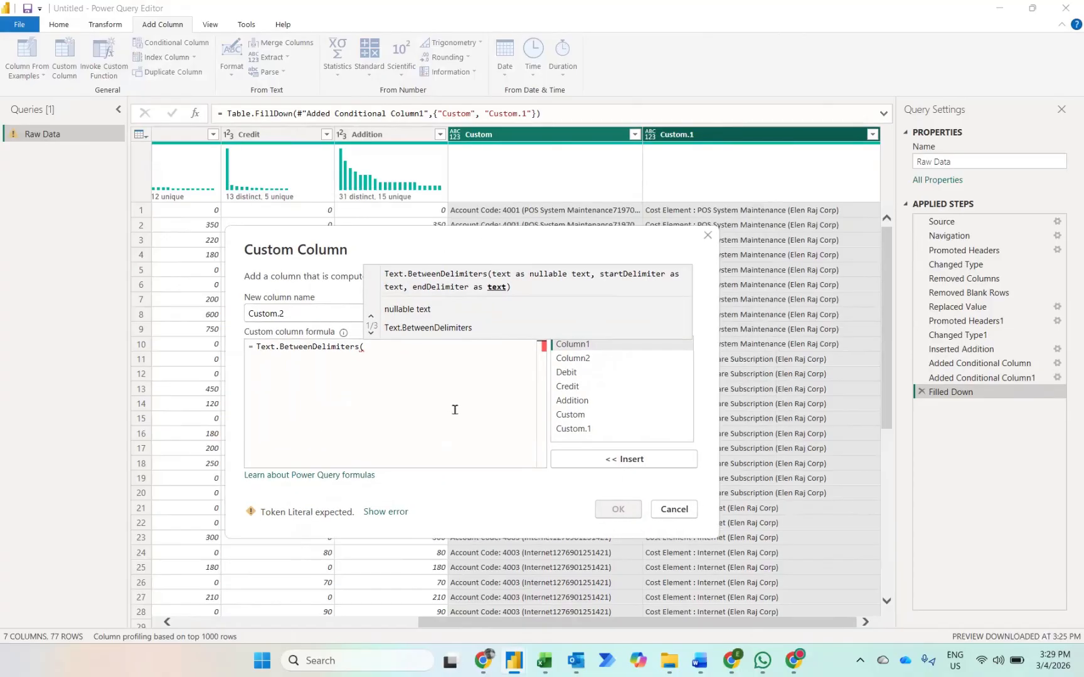
click(567, 416)
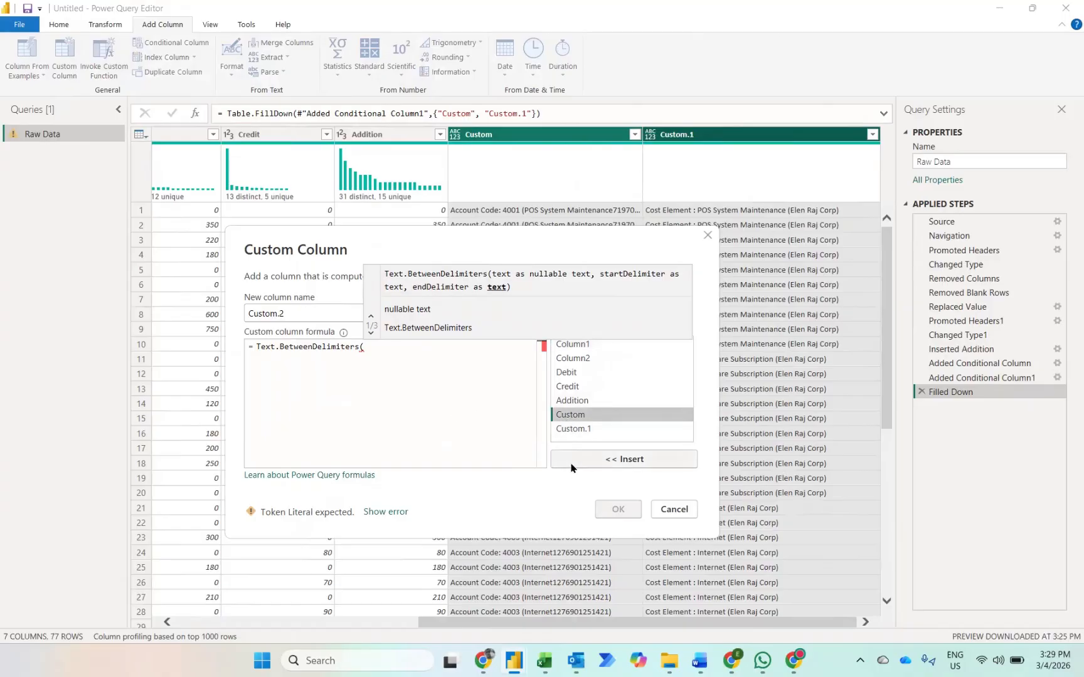
click(570, 465)
text(,)
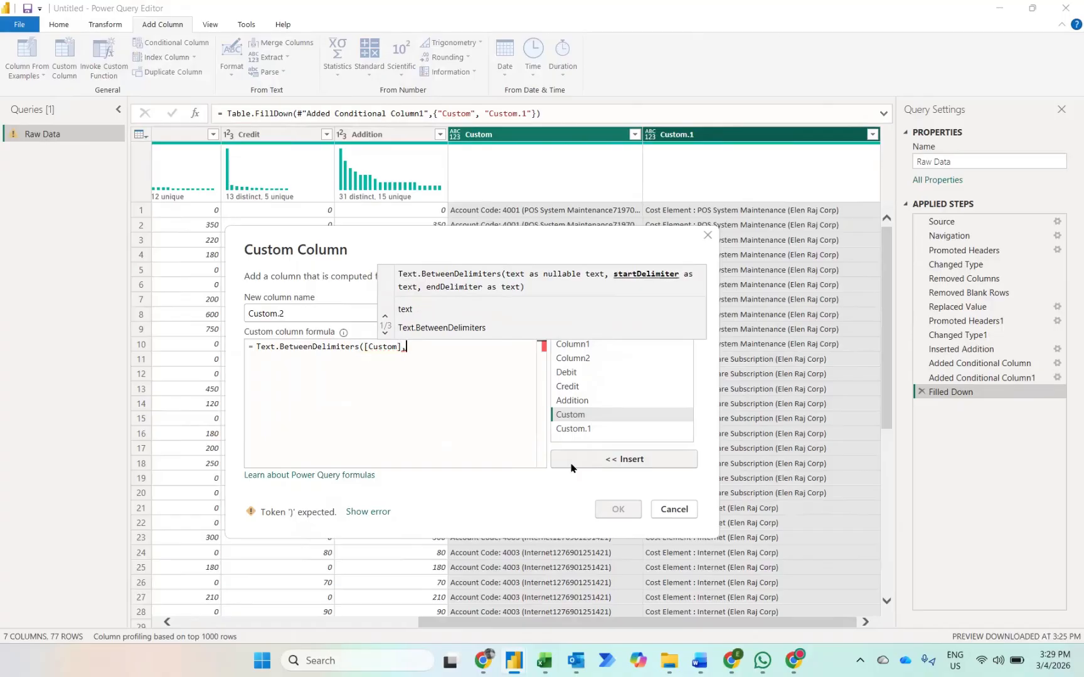
text(": ",)
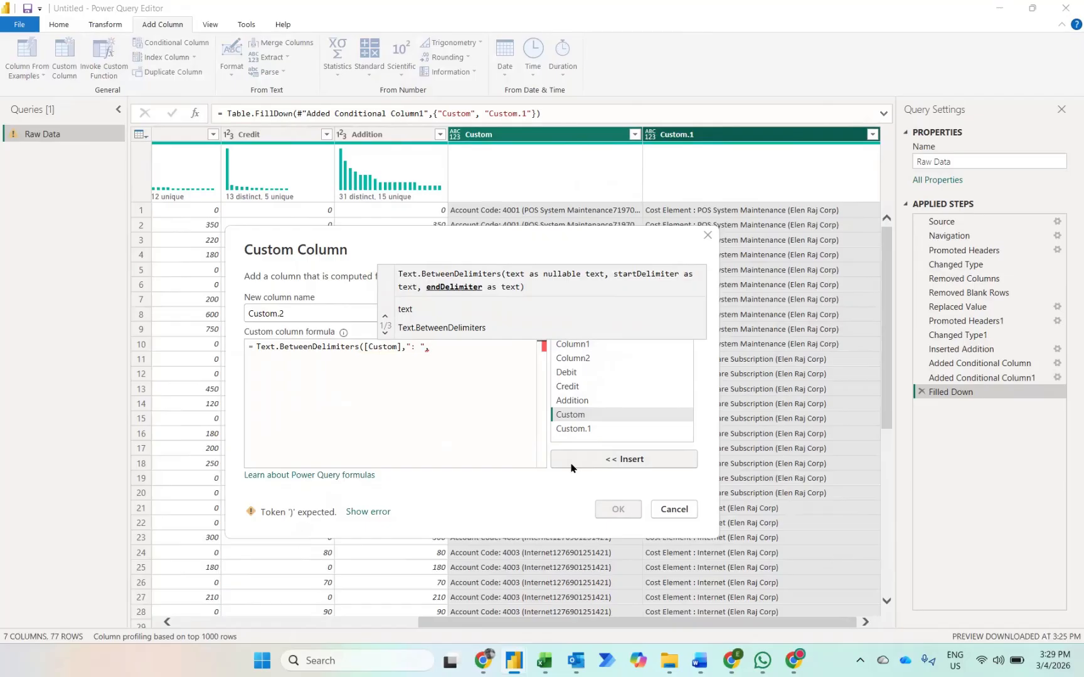
text("")
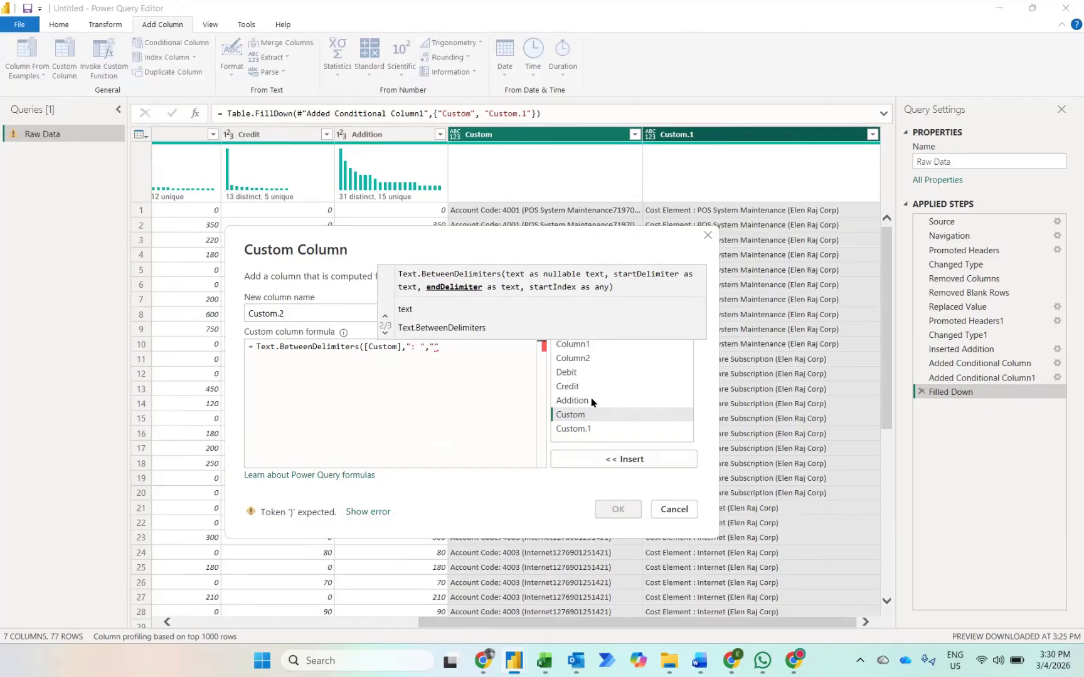
text( (")
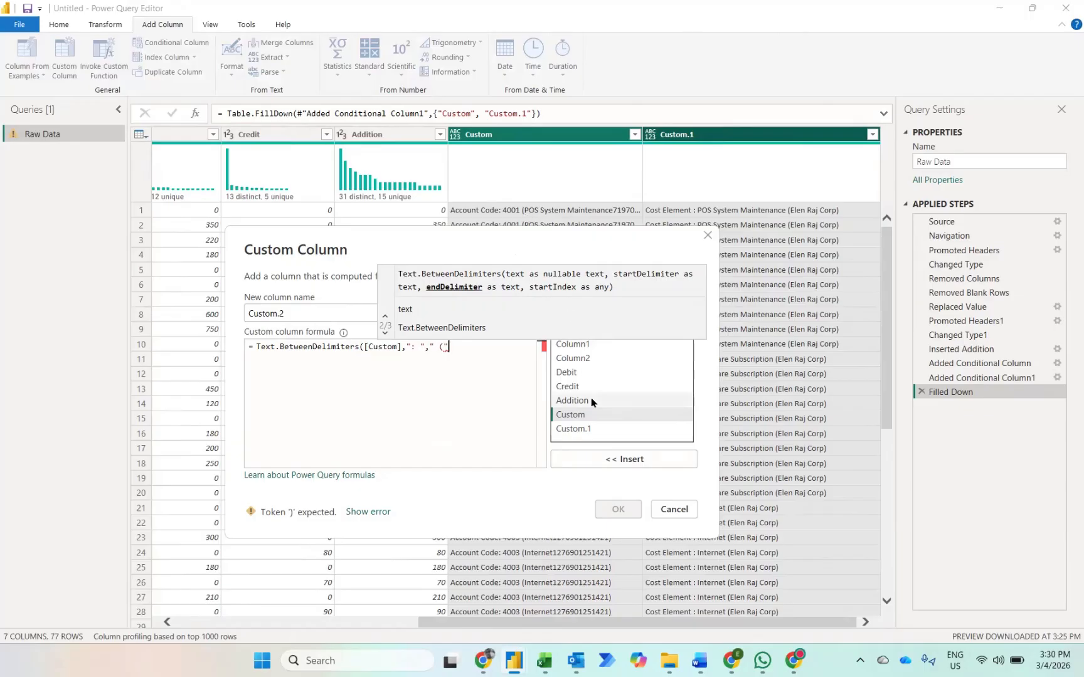
text())
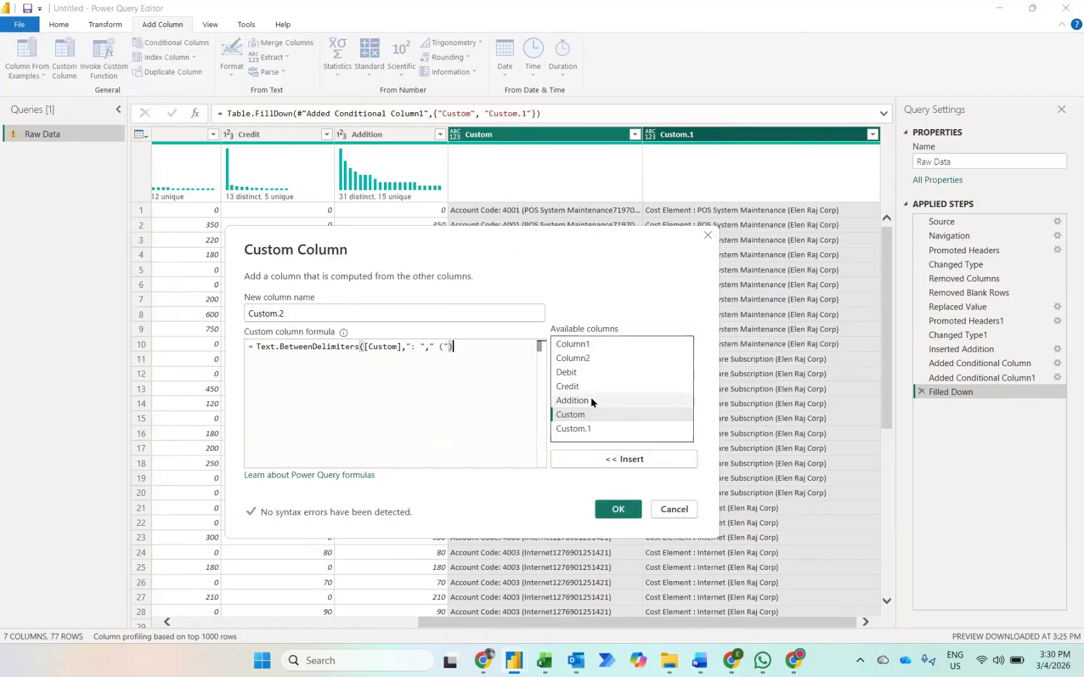
click(609, 518)
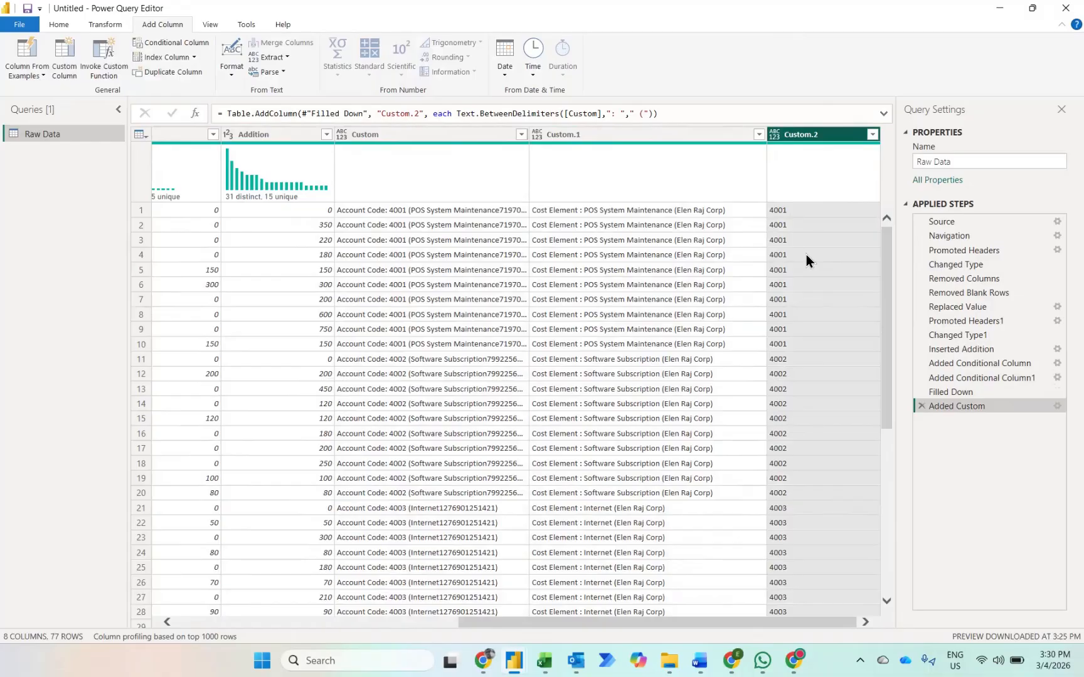
Step: Start another custom column whose formula opens with the Text.BetweenDelimiters function
click(592, 135)
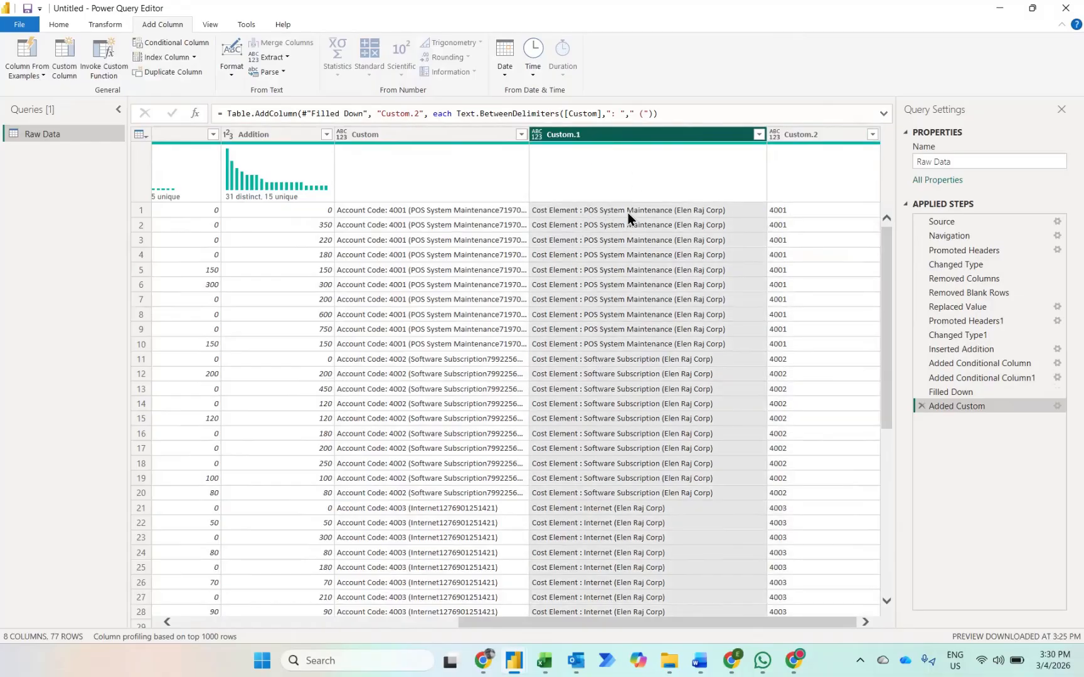
click(65, 48)
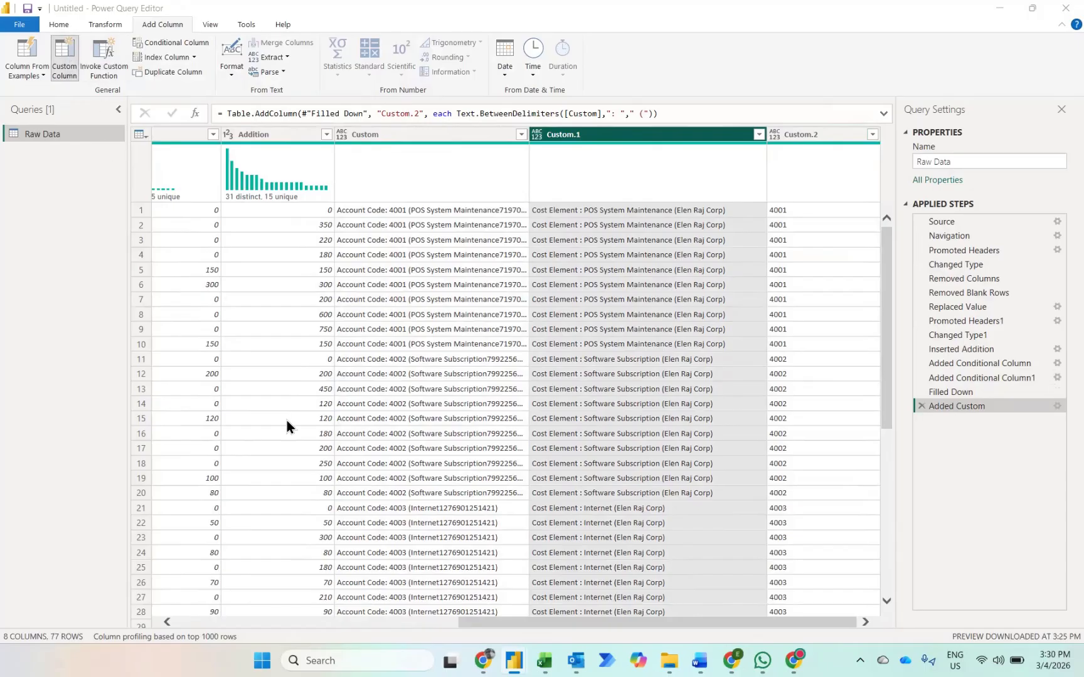
text(text)
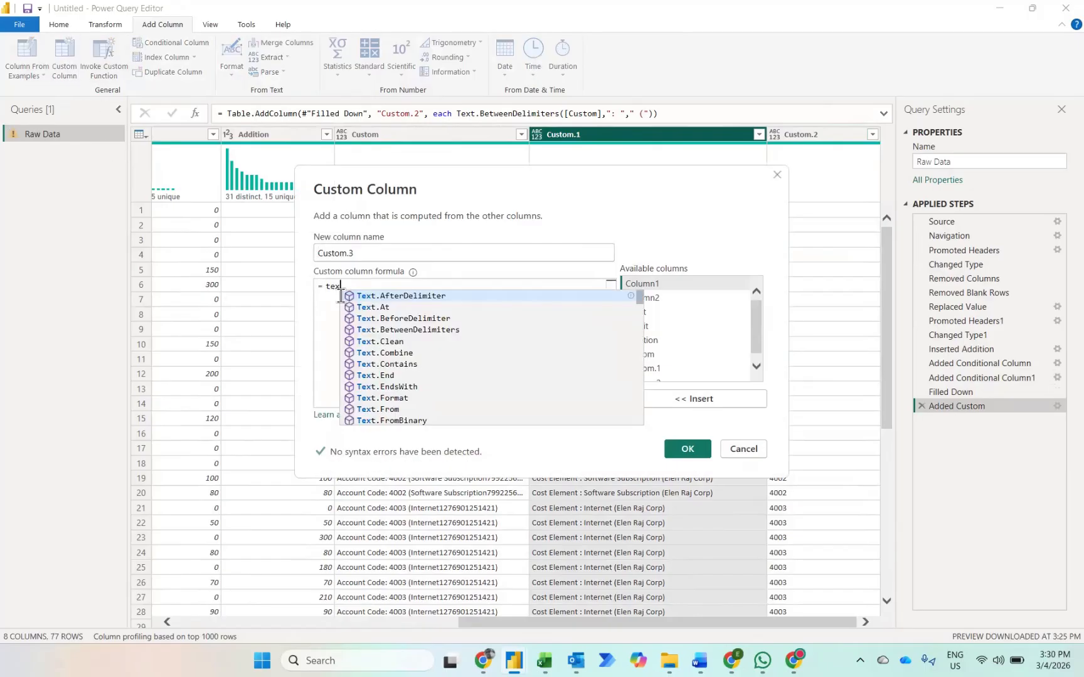
key(Down)
key(Down)
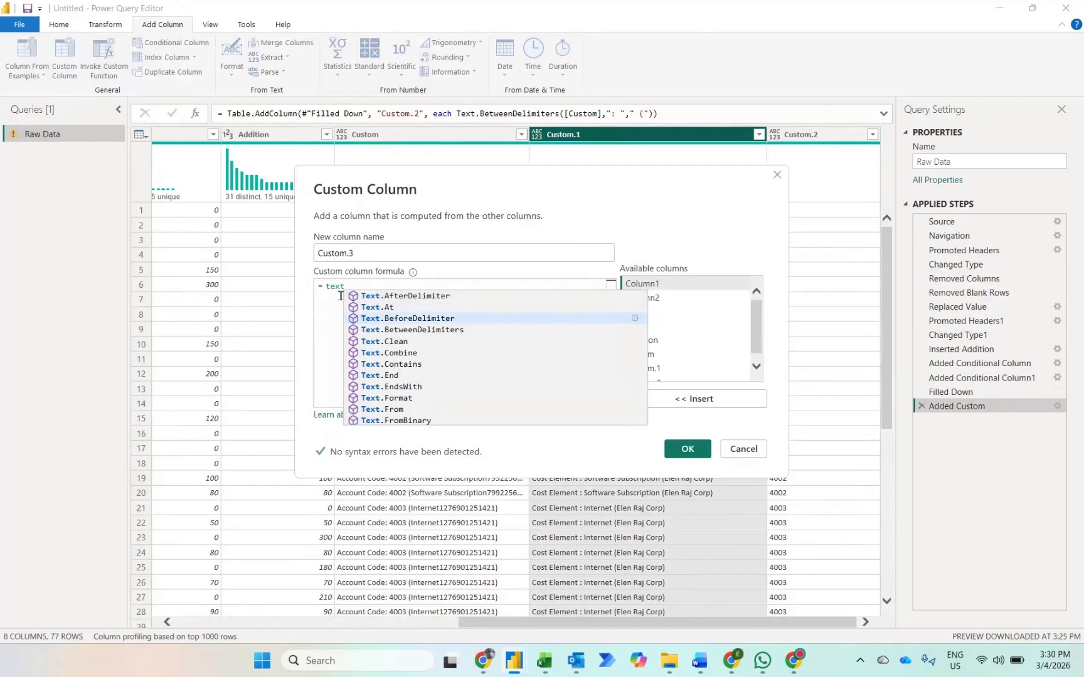
key(Up)
key(Up)
key(Down)
key(Down)
key(Down)
key(Tab)
text(()
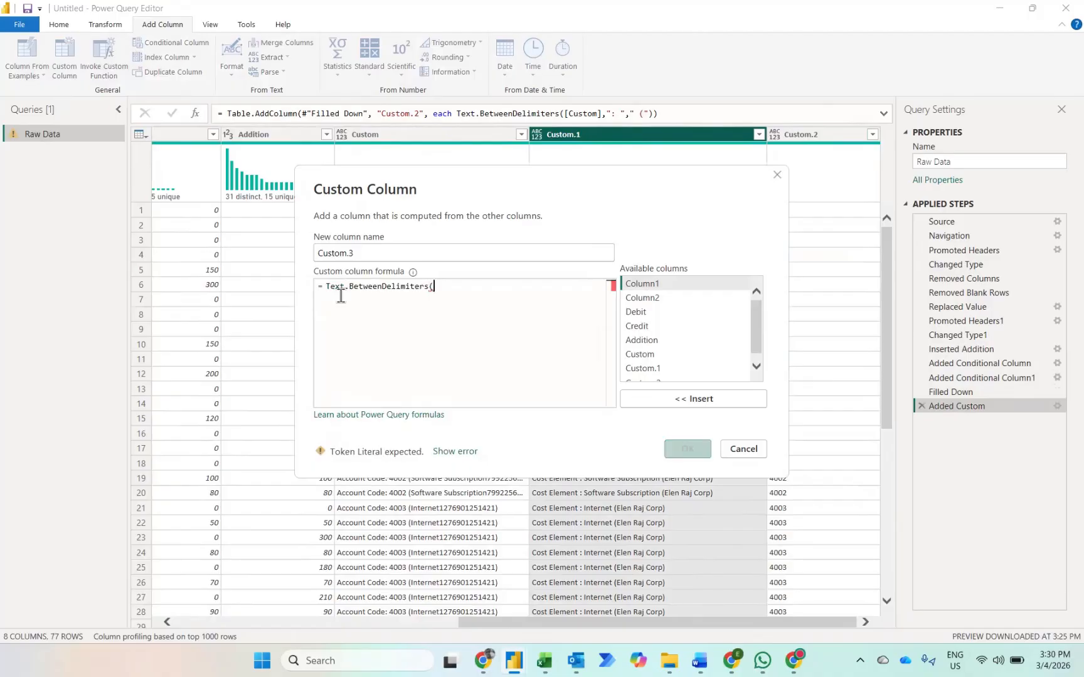
Step: Complete the formula with [Custom.2] as the text and ": " and " (" as delimiters, and create the column
scroll(640, 369, down, 1)
click(641, 373)
click(648, 397)
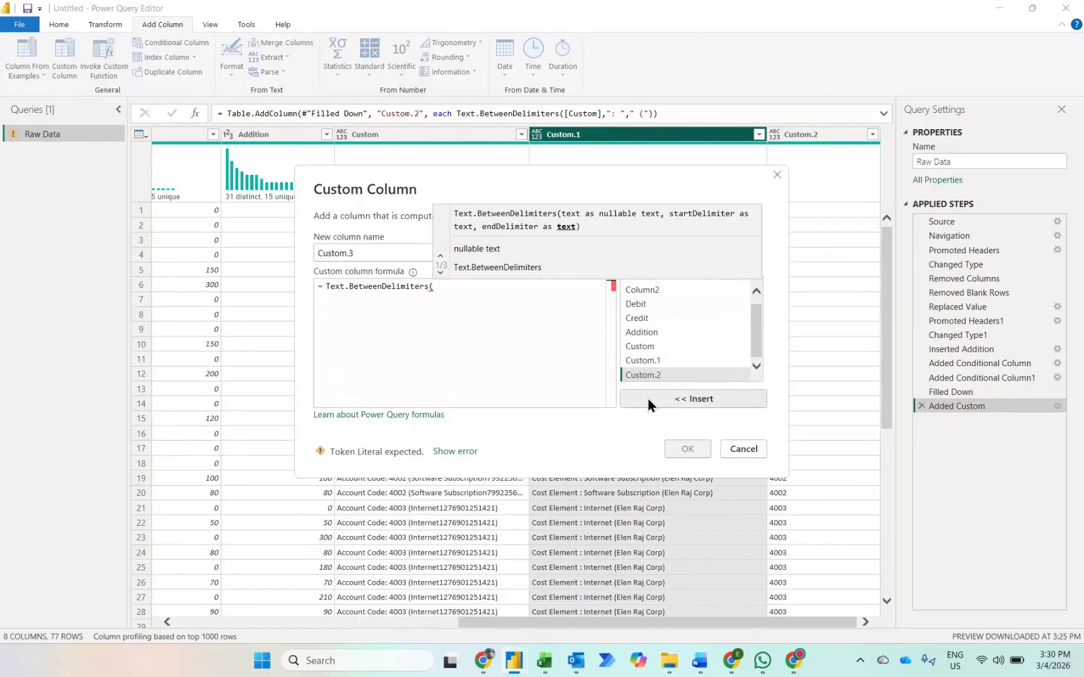
text(,")
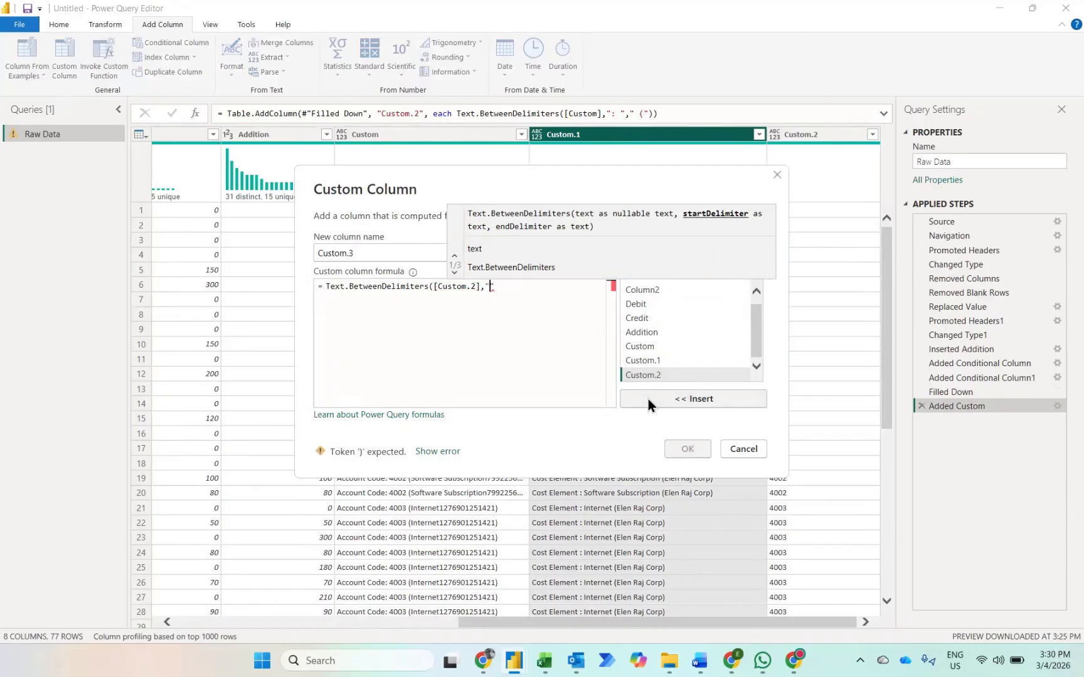
text(: "," (")
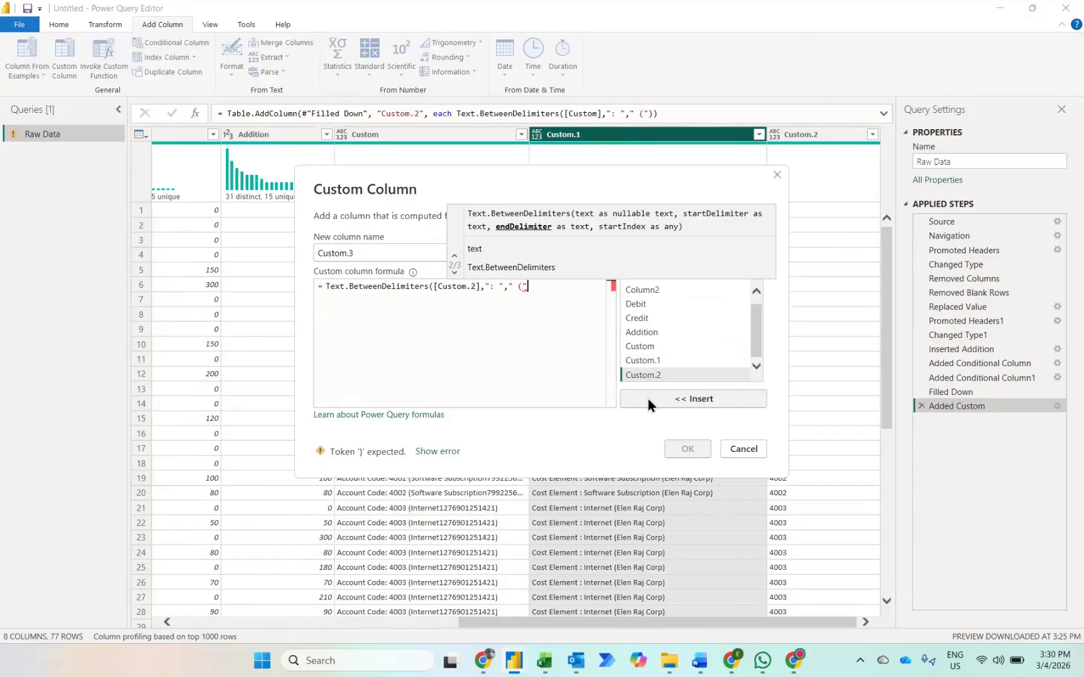
text())
click(687, 450)
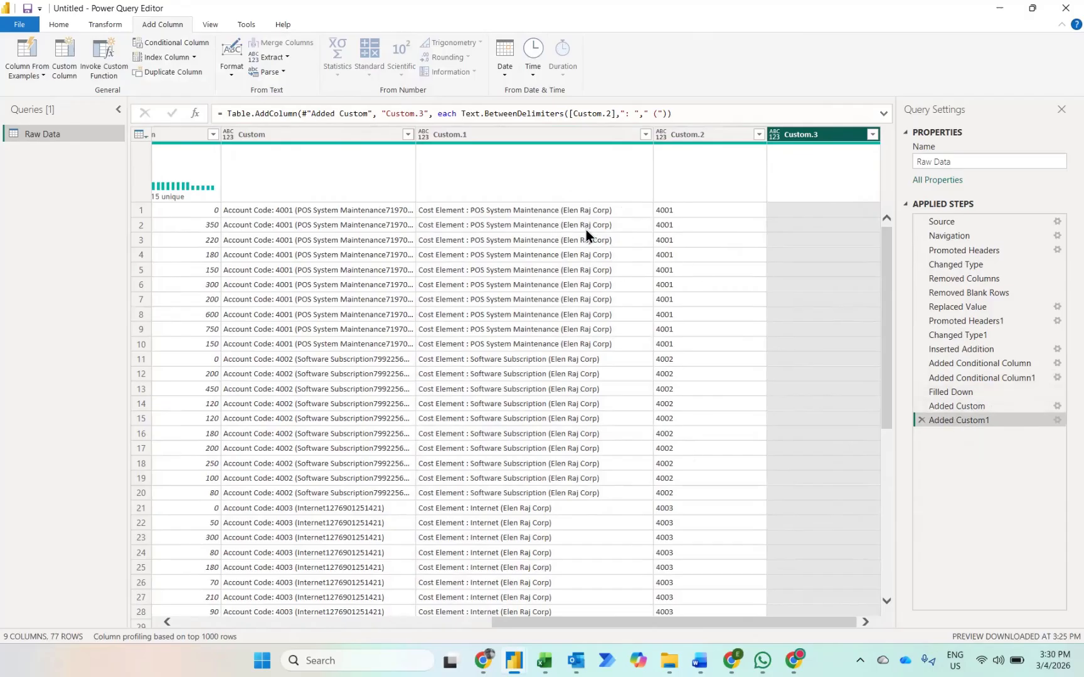
Step: Edit the Custom.3 column's formula so that it extracts its text from Custom.1 instead of Custom.2
click(1056, 420)
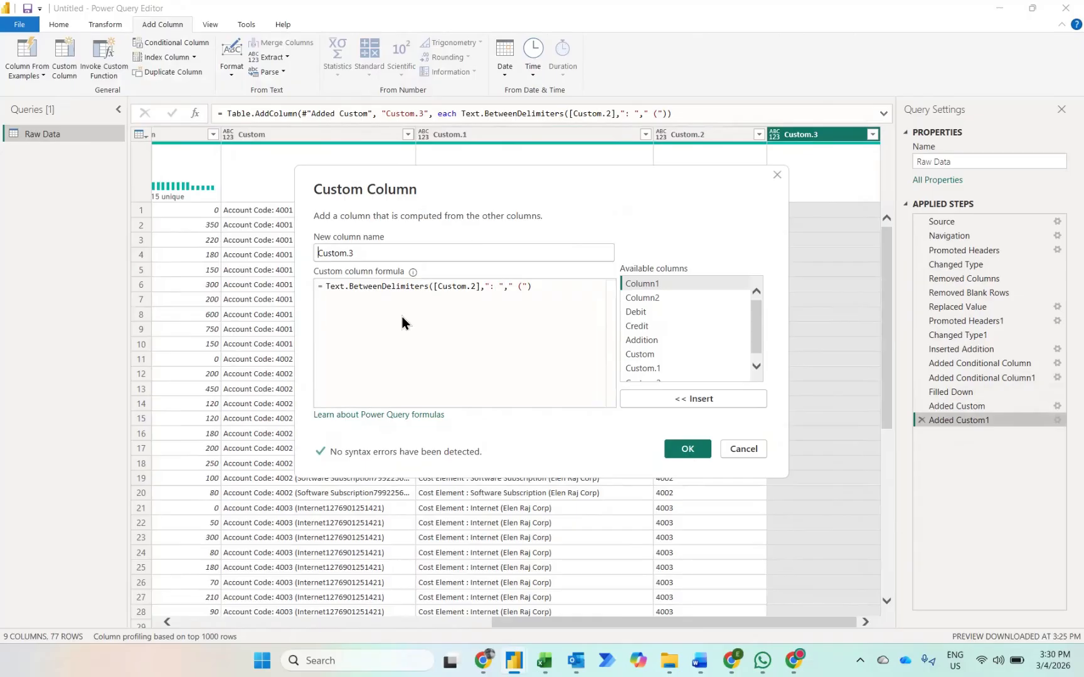
drag(462, 187, 402, 317)
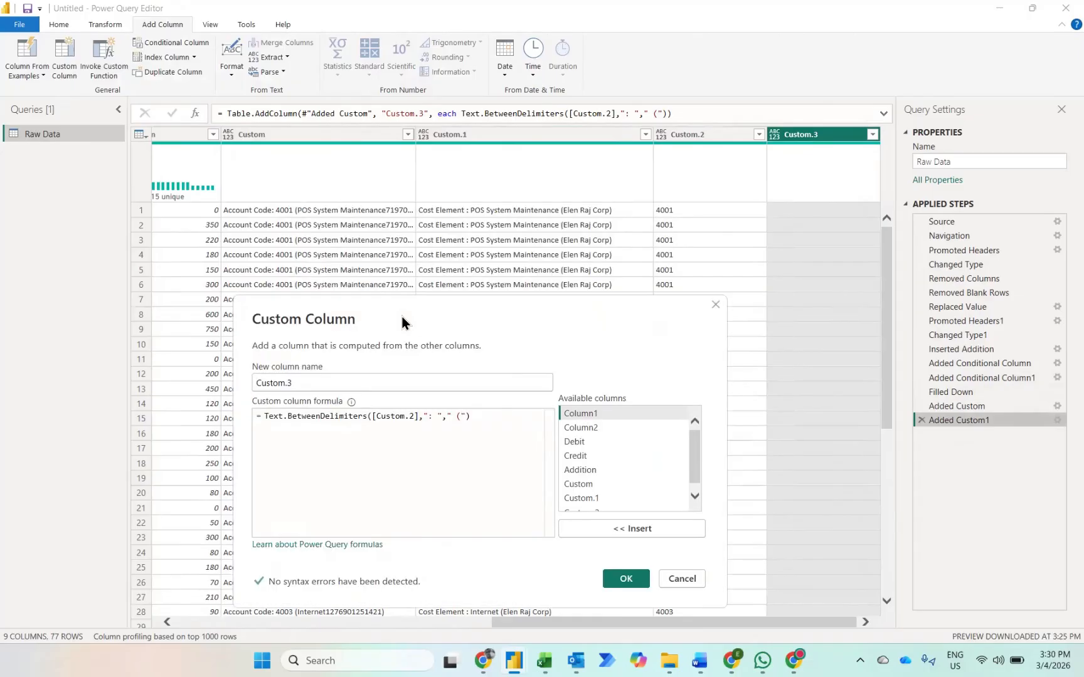
click(409, 416)
key(shift+Left)
key(shift+Left)
key(shift+Left)
key(shift+Left)
key(shift+Left)
key(shift+Left)
key(shift+Left)
key(shift+Left)
key(shift+Left)
key(shift+Left)
key(shift+Left)
key(BackSpace)
scroll(692, 454, down, 1)
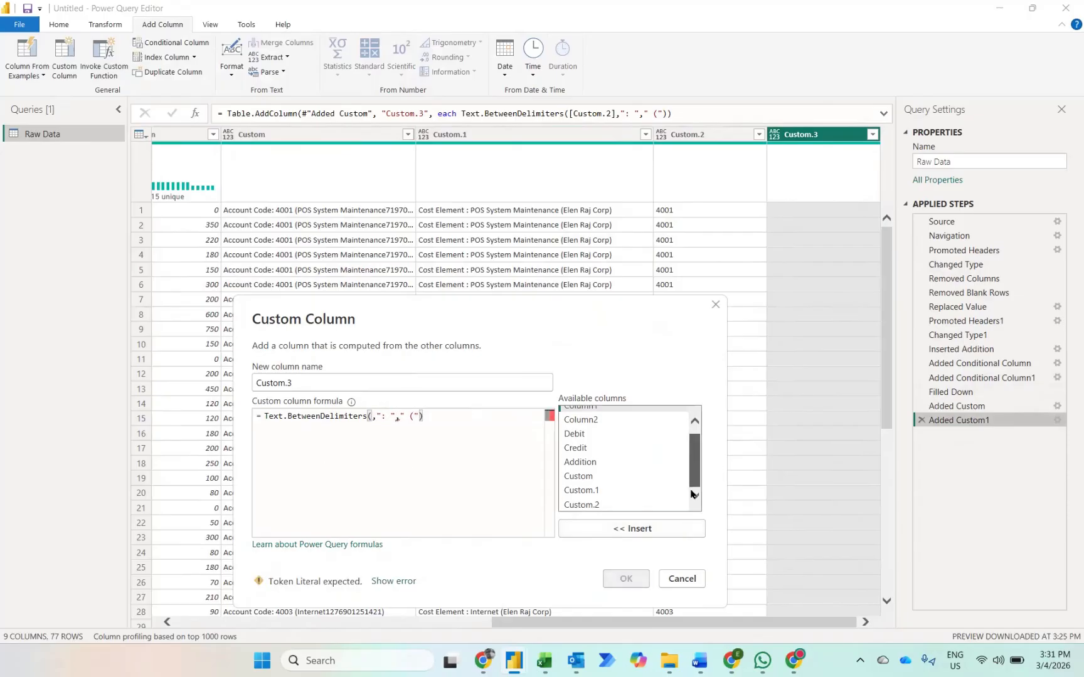
click(571, 490)
click(606, 530)
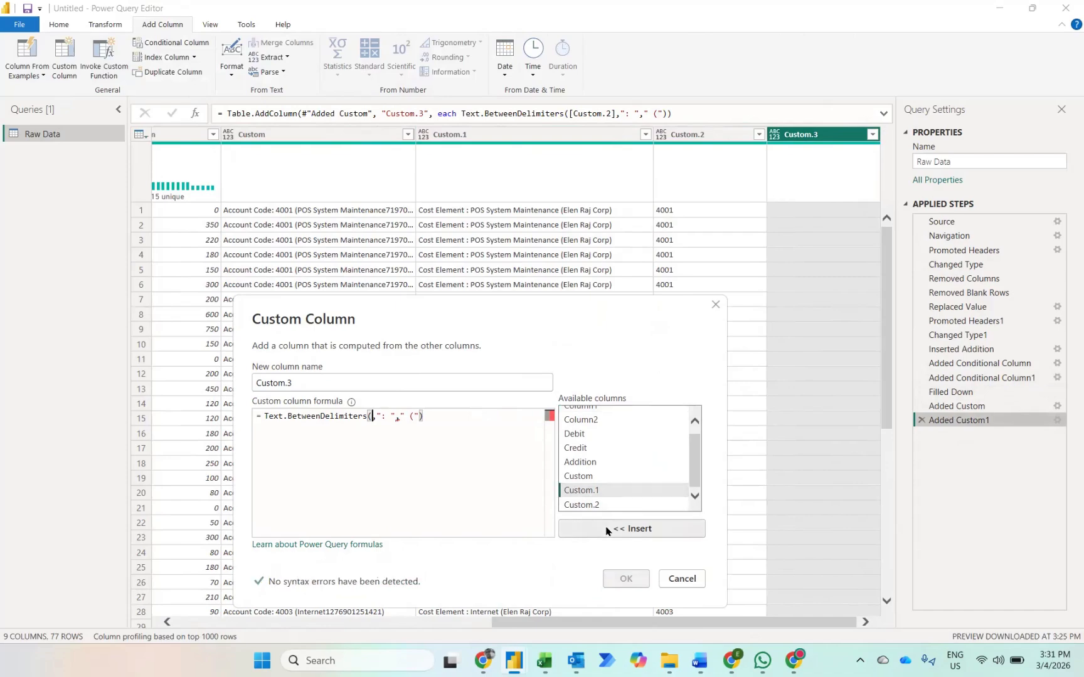
click(625, 580)
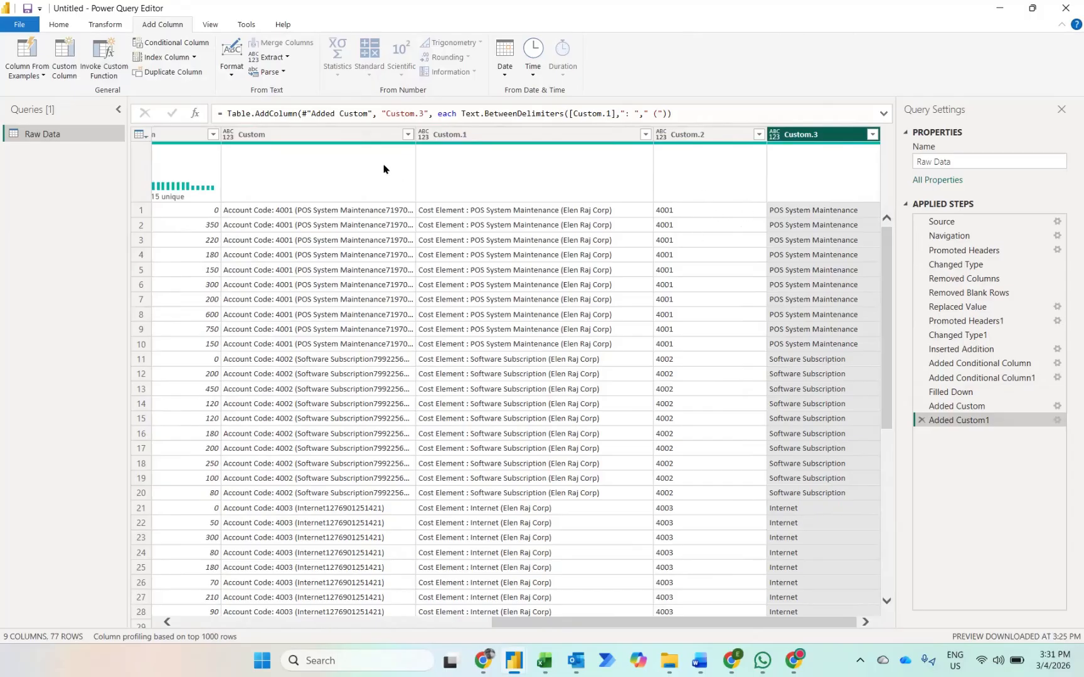
Step: Remove the Custom and Custom.1 columns from the table
click(359, 134)
key(shift+Right)
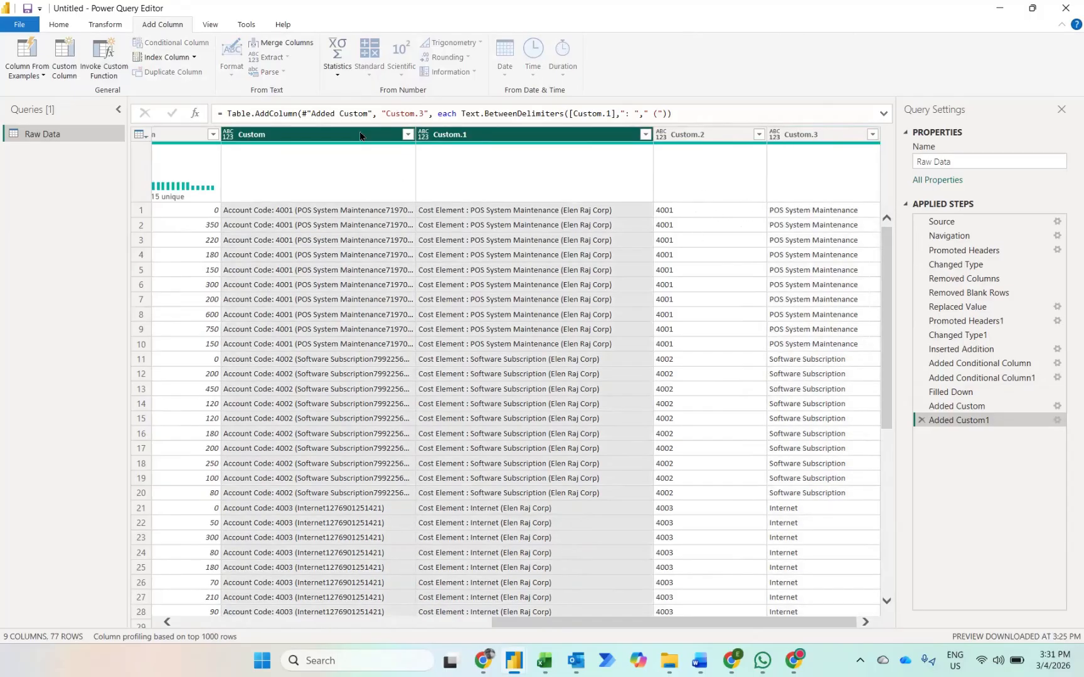
key(Delete)
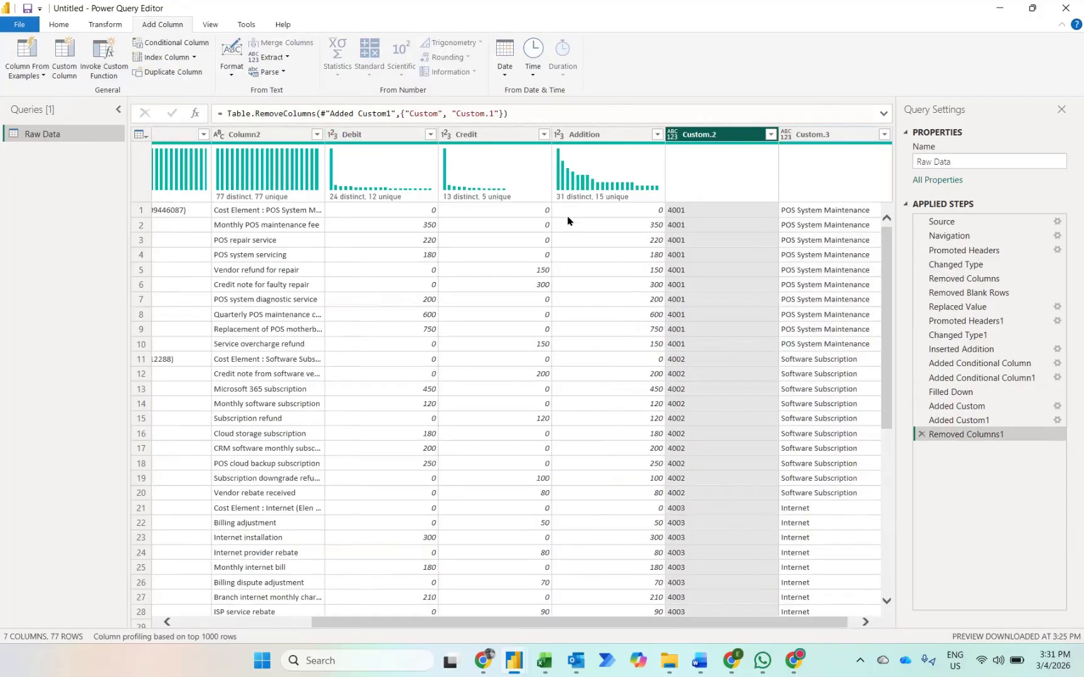
Step: Filter the Addition column to exclude rows with the value 0
click(658, 135)
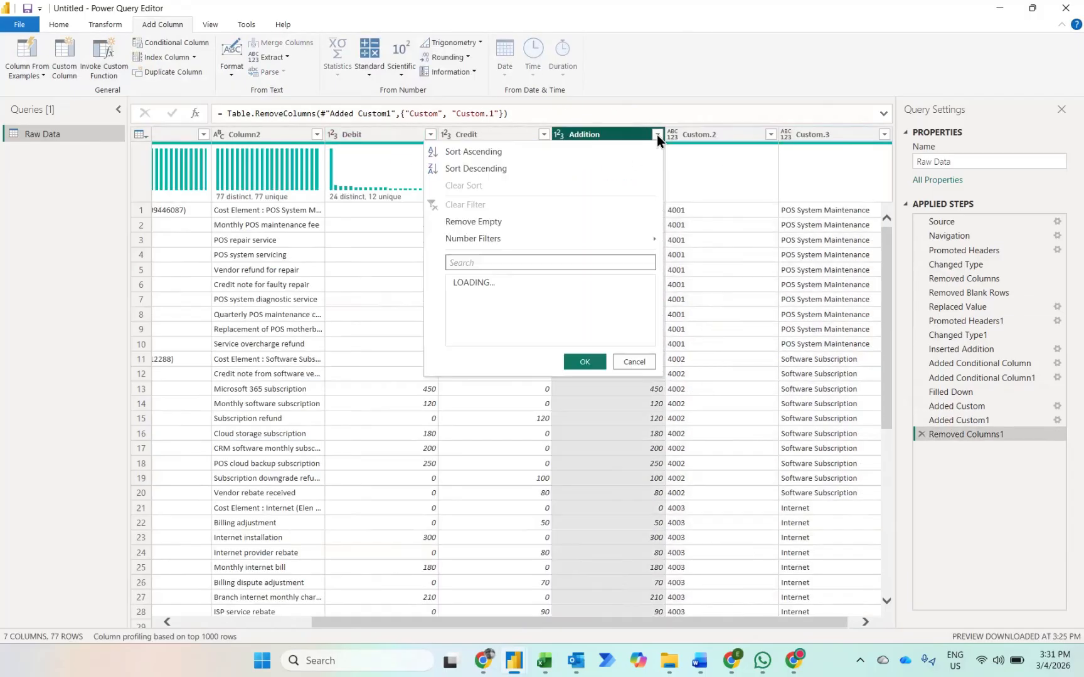
click(457, 298)
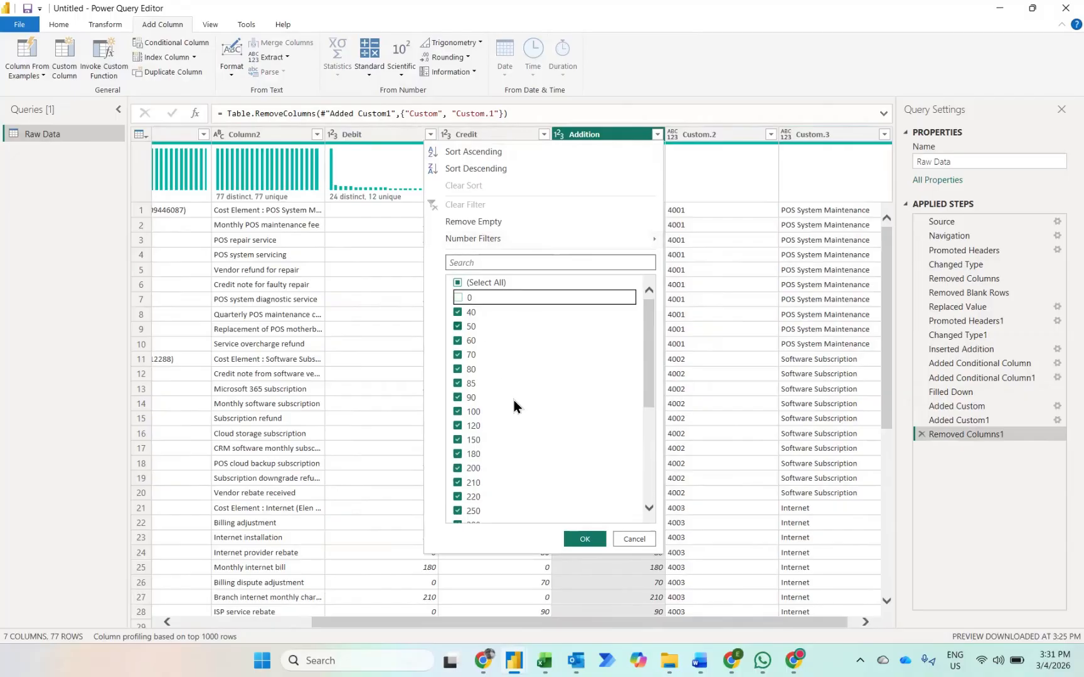
click(584, 538)
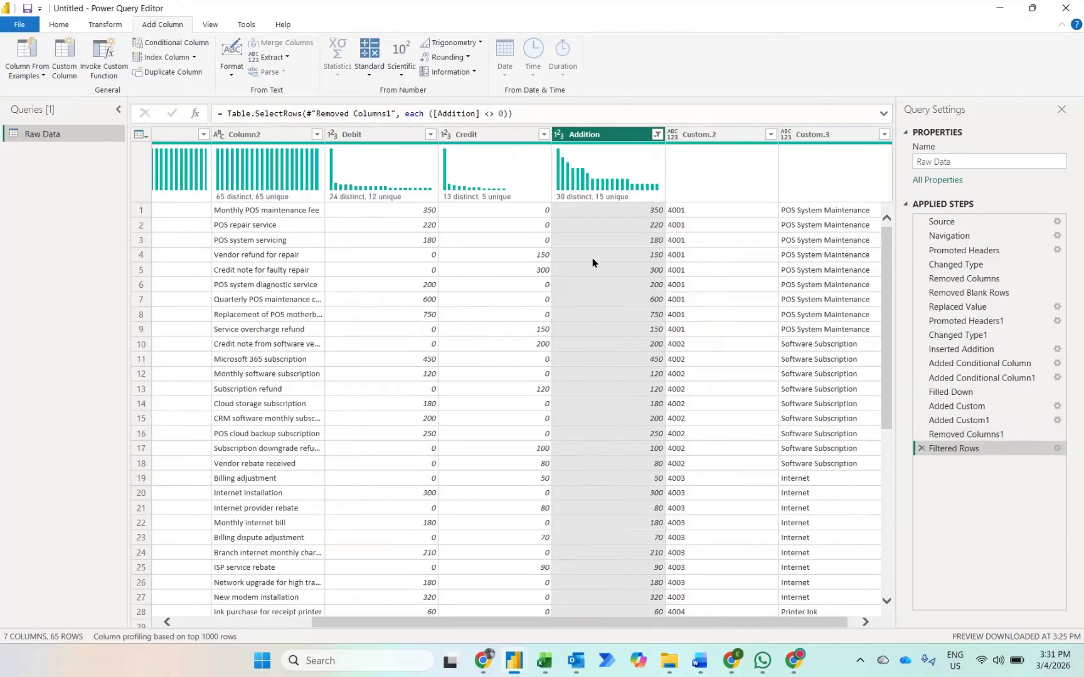
Step: Move the Custom.2 and Custom.3 columns together to the beginning of the table
click(705, 136)
key(shift+Right)
drag(705, 135, 766, 153)
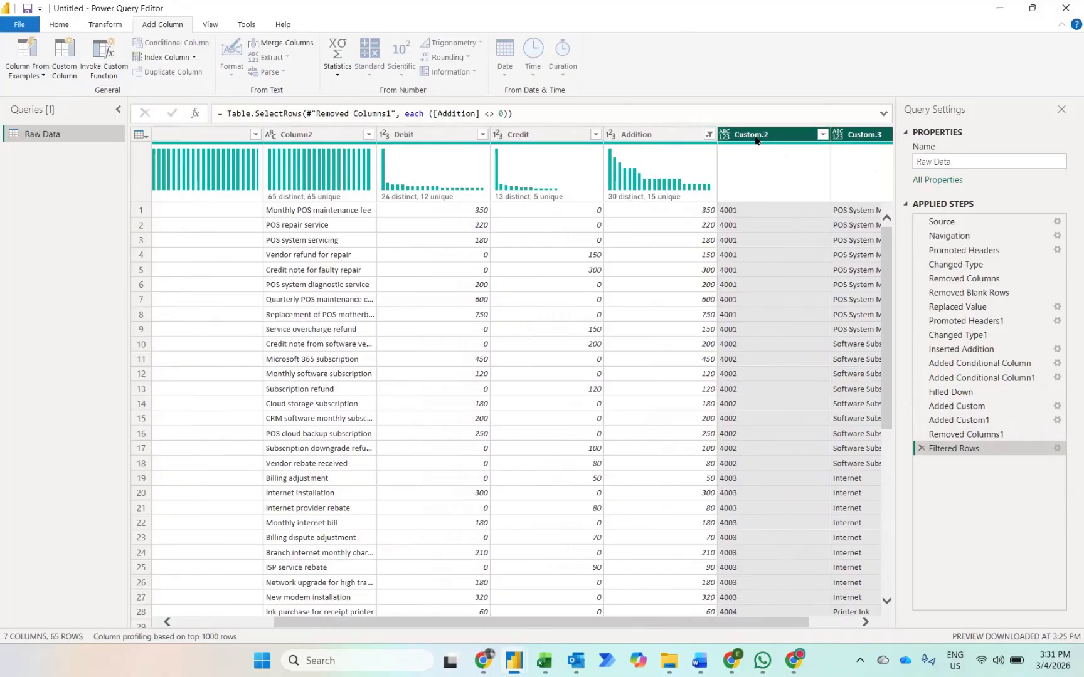
right_click(756, 138)
mouse_move(805, 384)
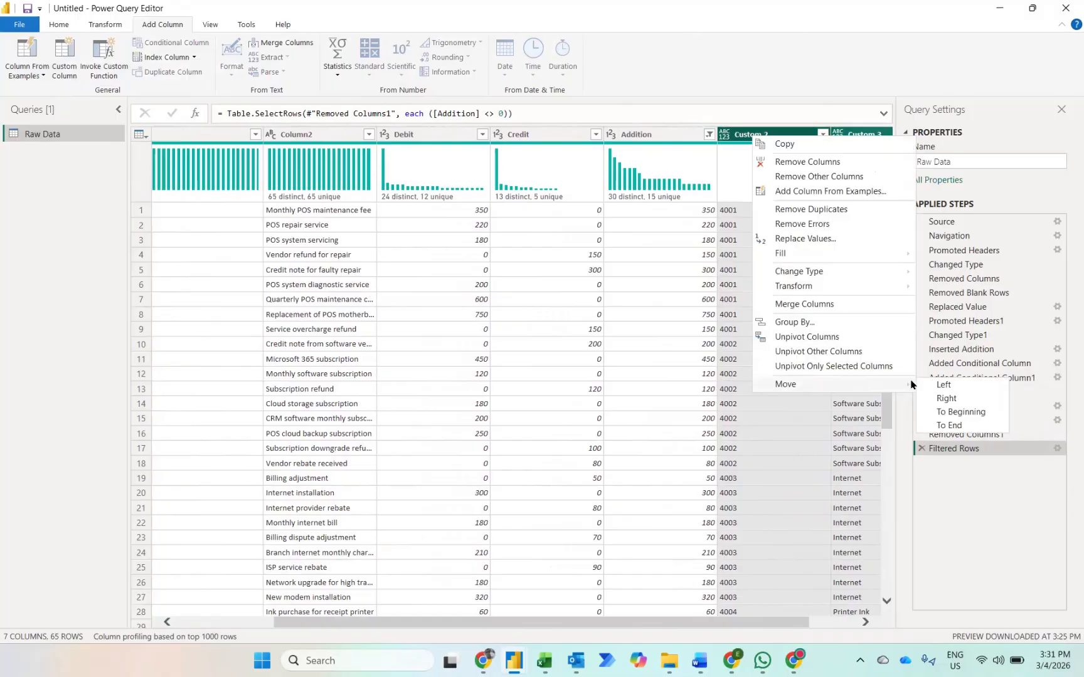
click(958, 412)
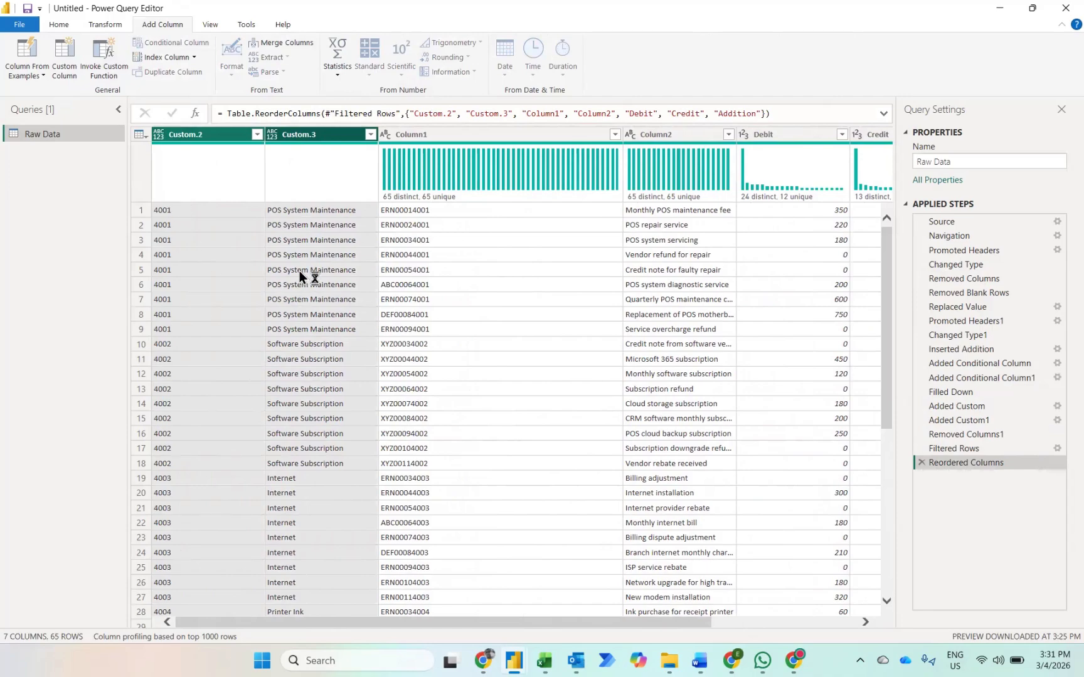
Step: Remove the Addition column from the table
scroll(483, 283, right, 3)
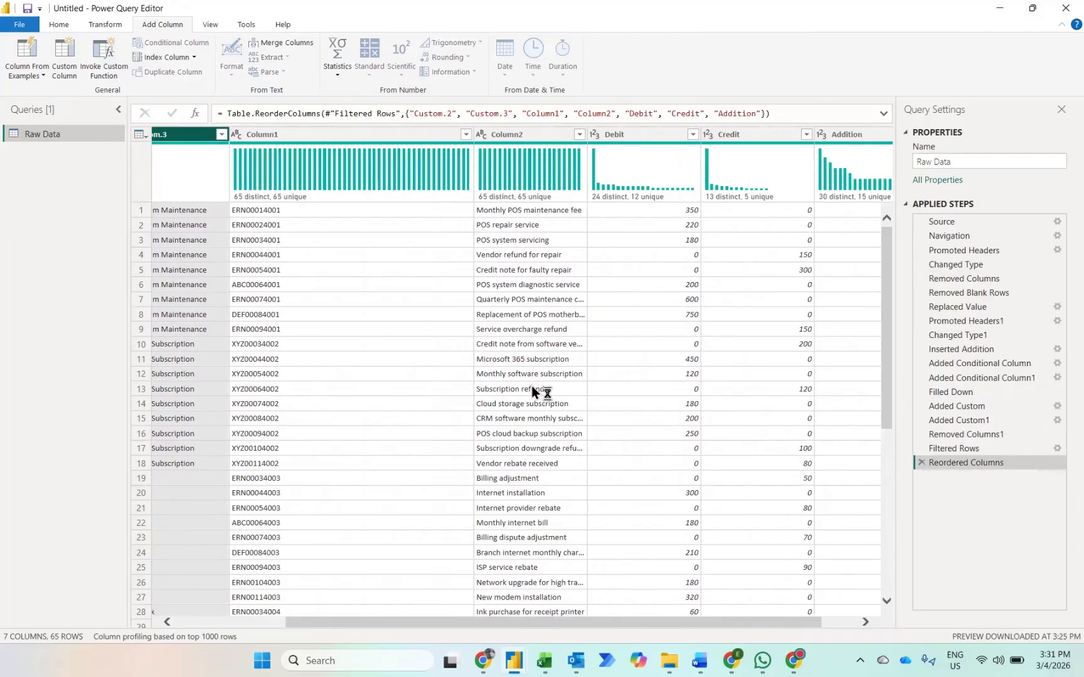
scroll(752, 270, right, 1)
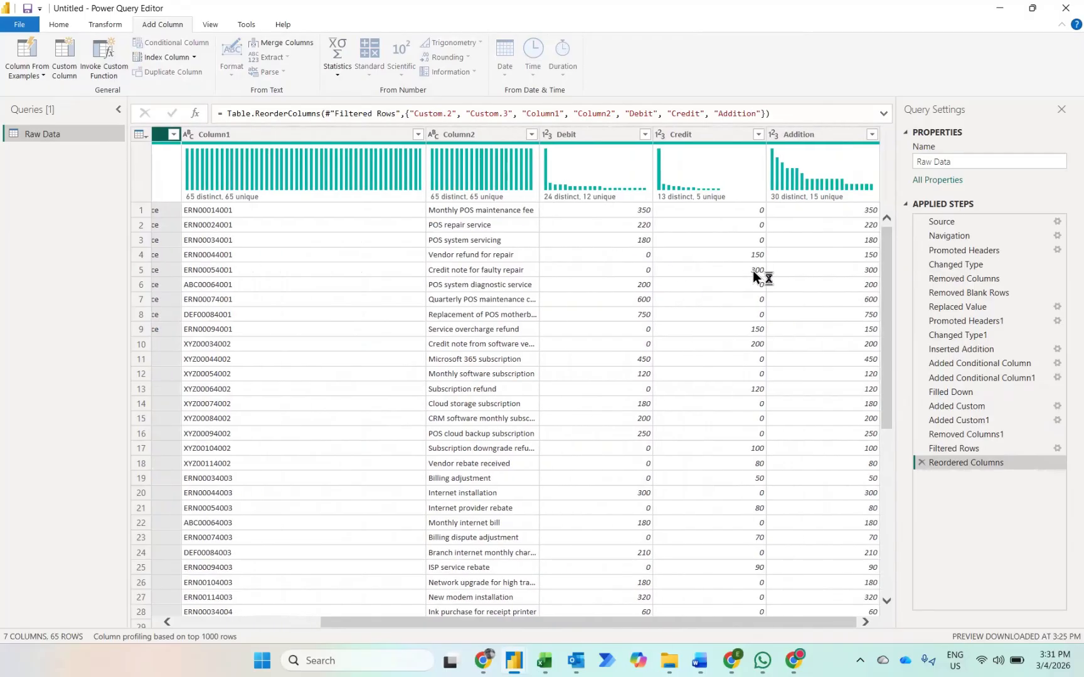
click(812, 131)
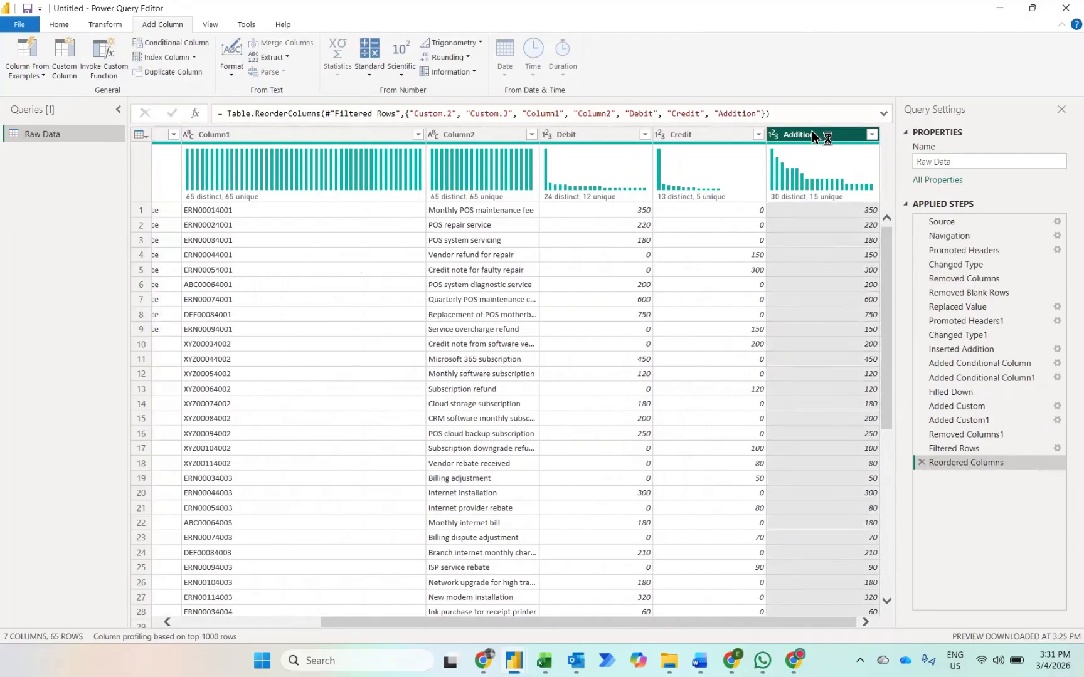
key(Delete)
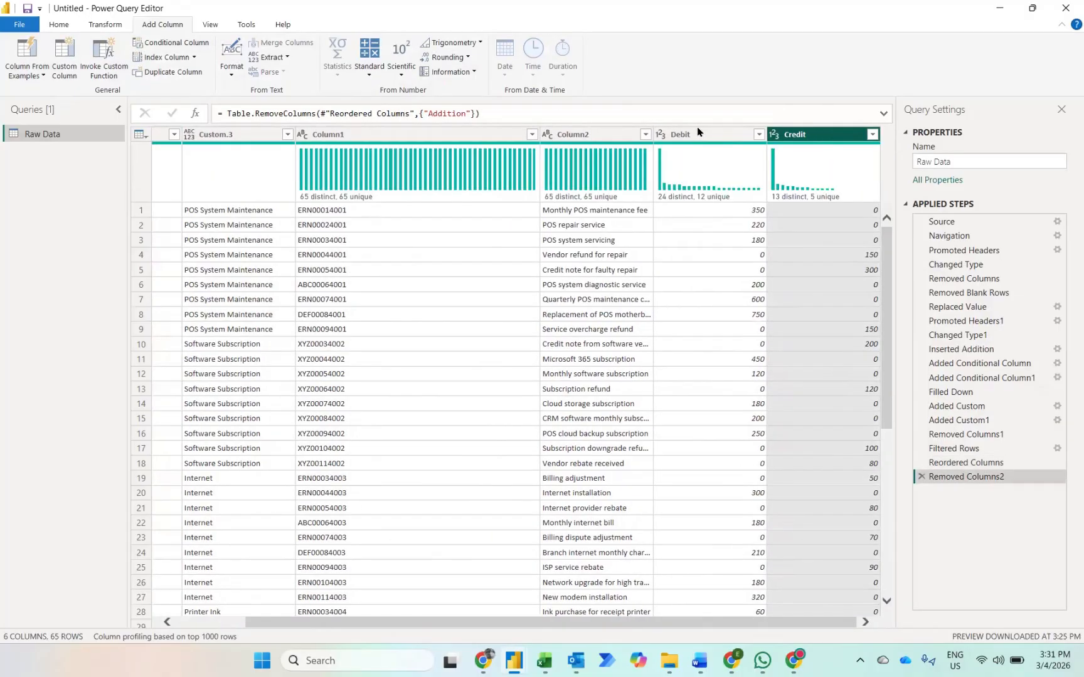
Step: Unpivot the Debit and Credit columns into attribute and value columns
ctrl+click(696, 133)
right_click(695, 135)
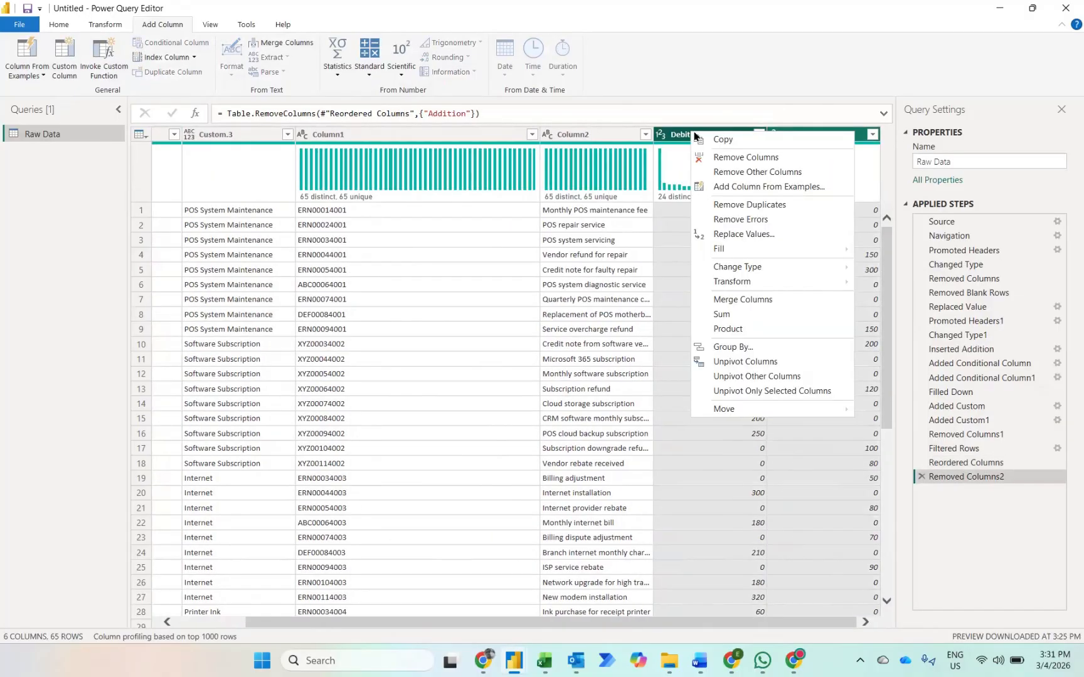
click(734, 374)
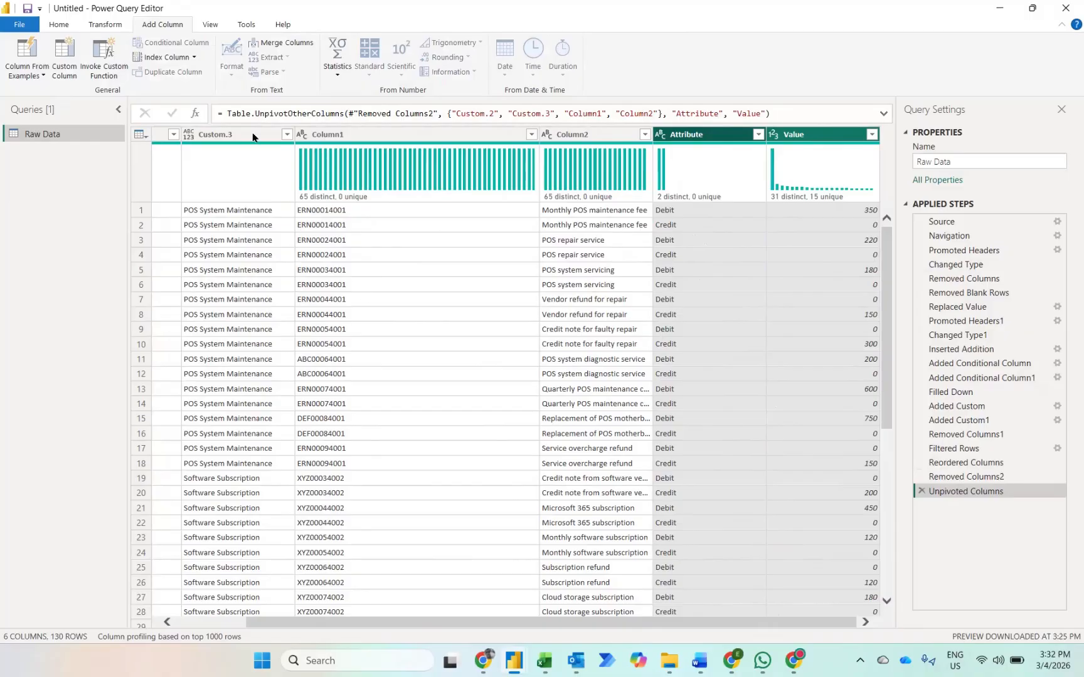
Step: Add a conditional column named Custom that returns -1 if Attribute equals Credit, and 1 otherwise
click(692, 141)
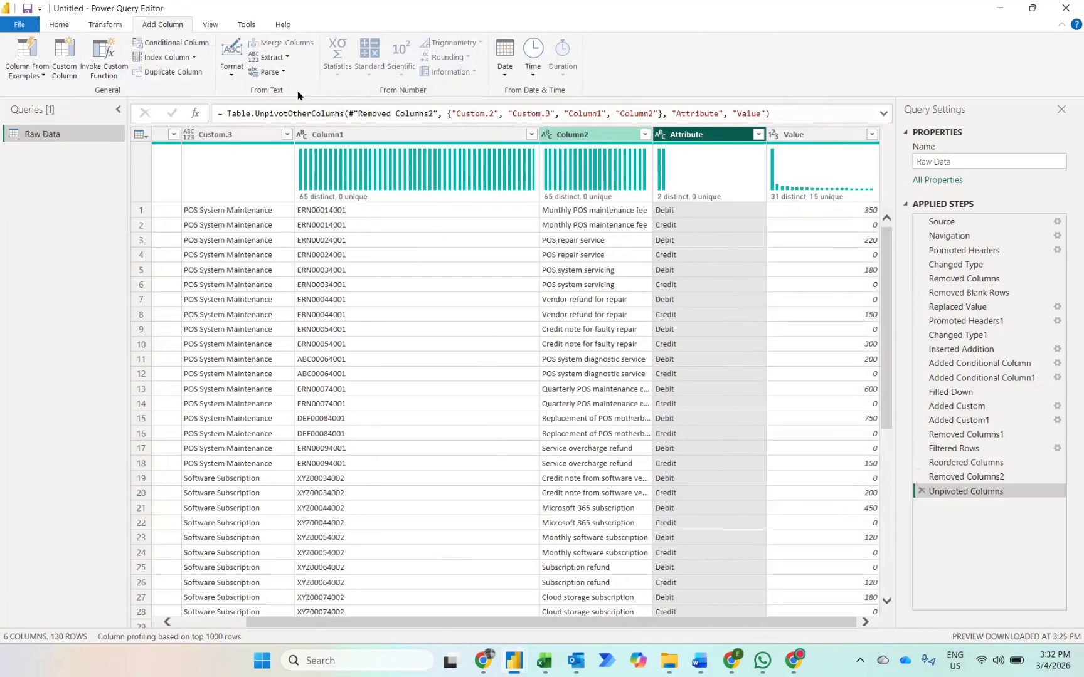
click(152, 43)
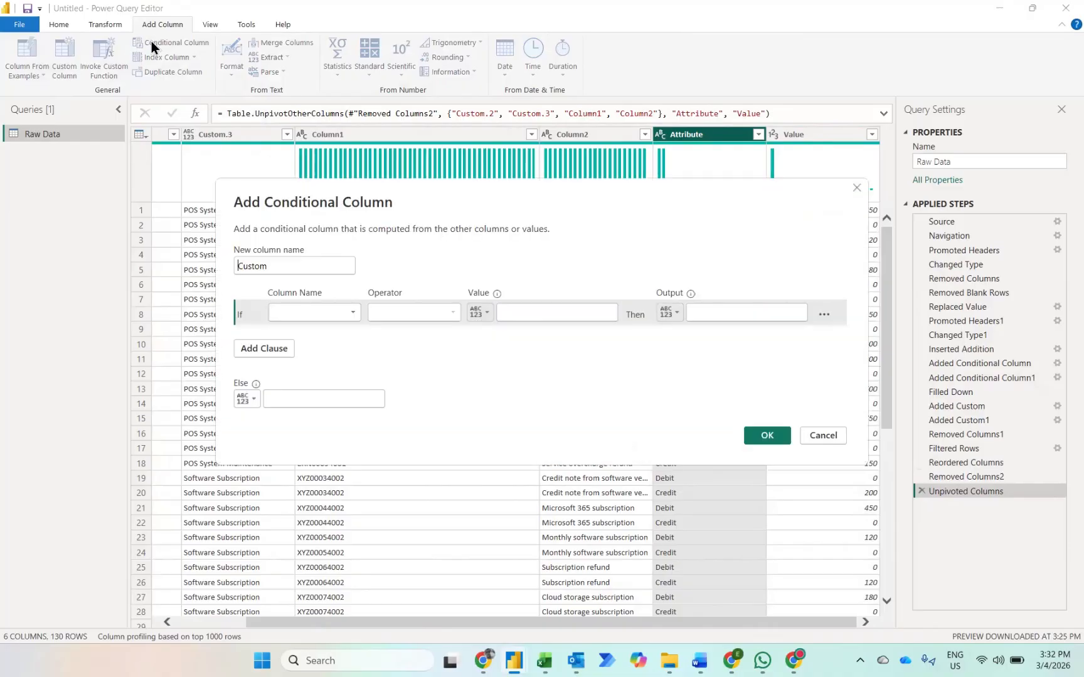
click(323, 315)
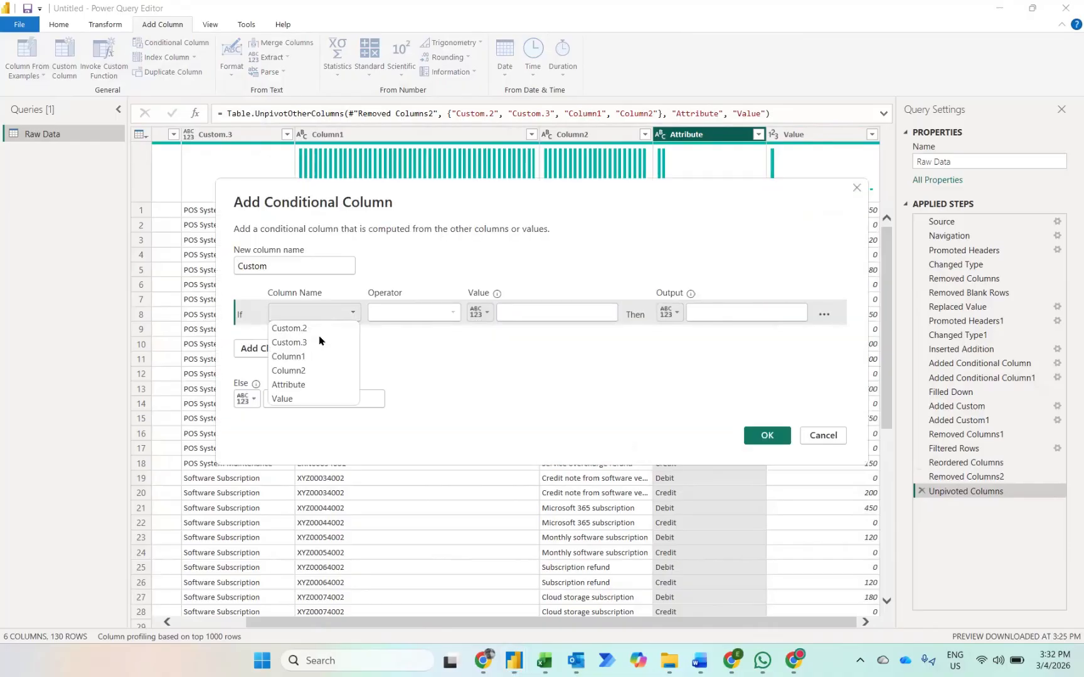
click(289, 385)
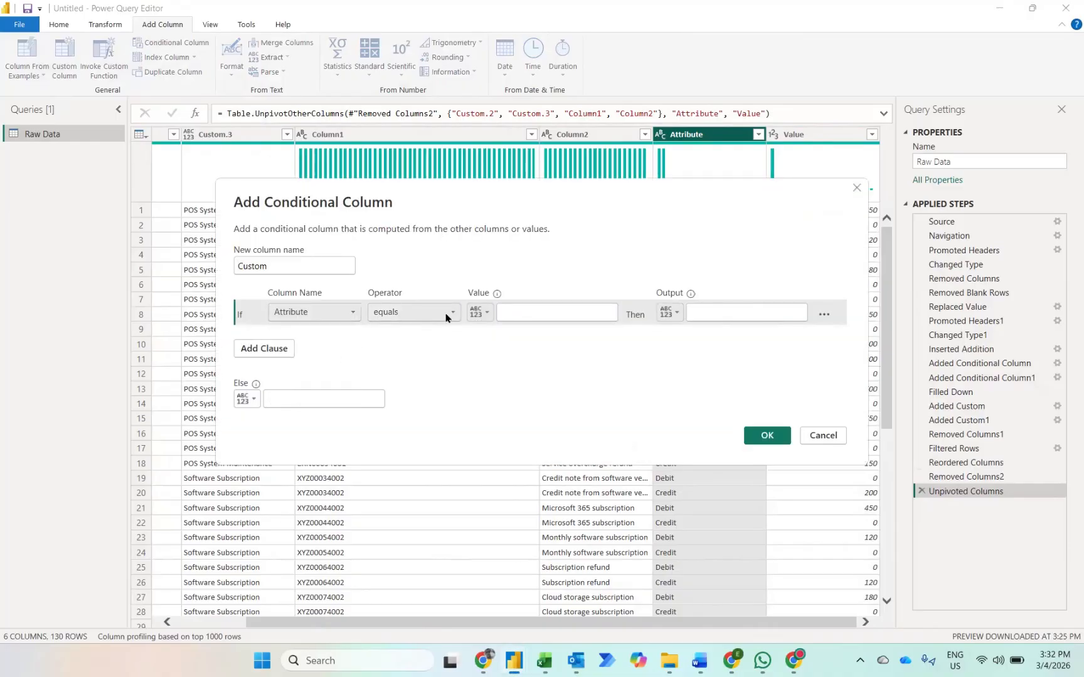
click(538, 303)
text(C)
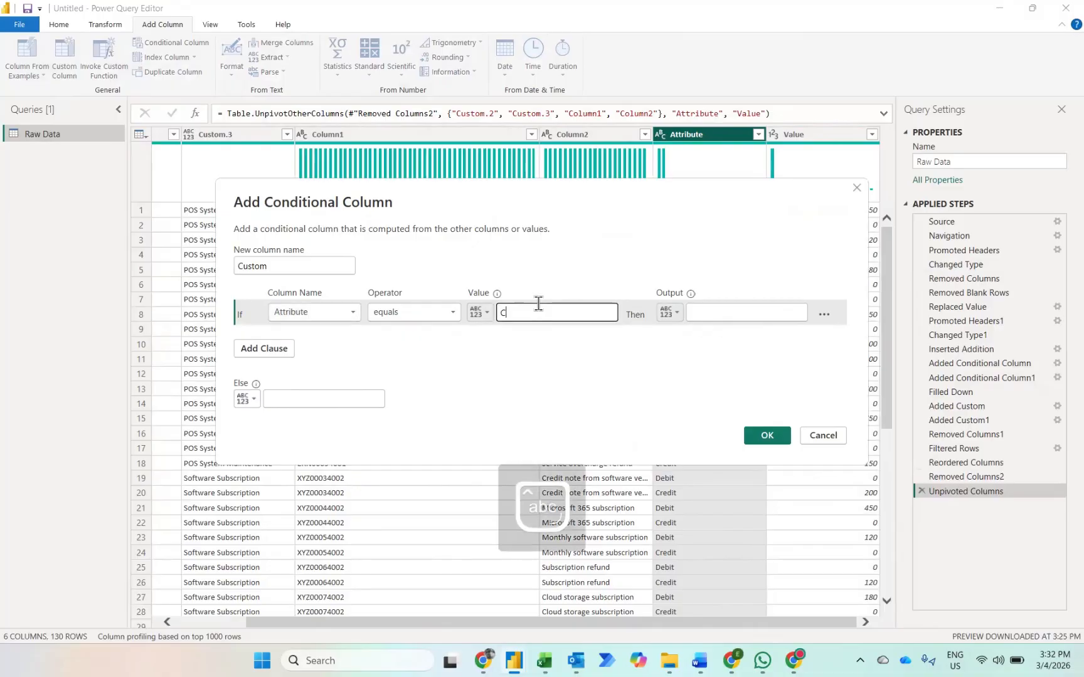
text(redit)
click(708, 313)
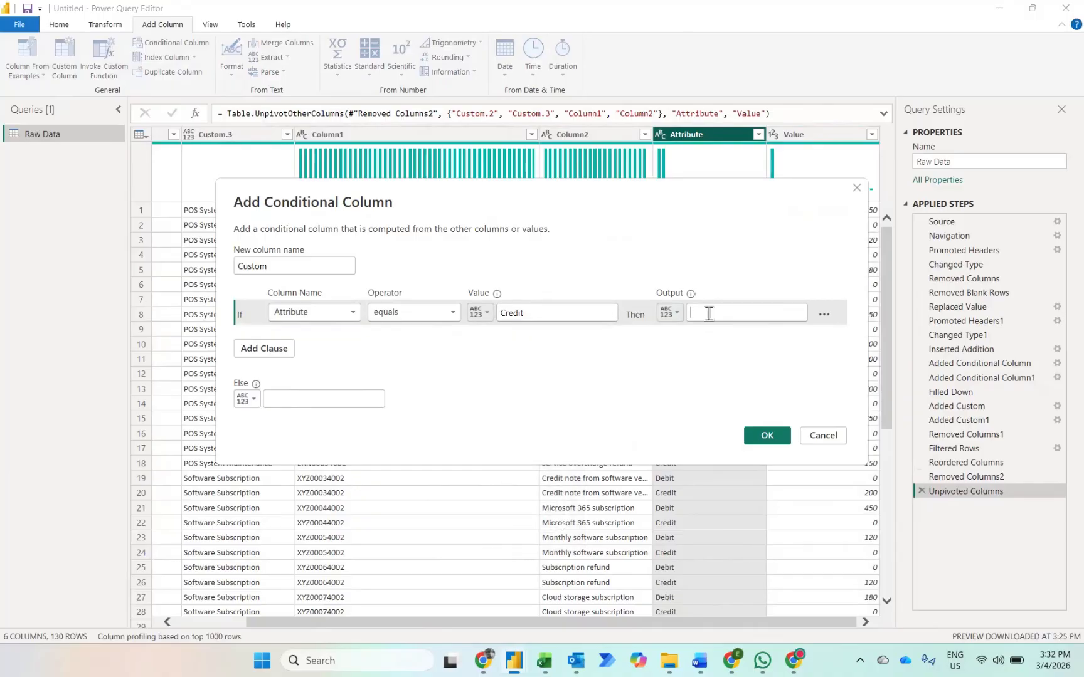
text(-1)
click(306, 403)
text(1)
click(749, 438)
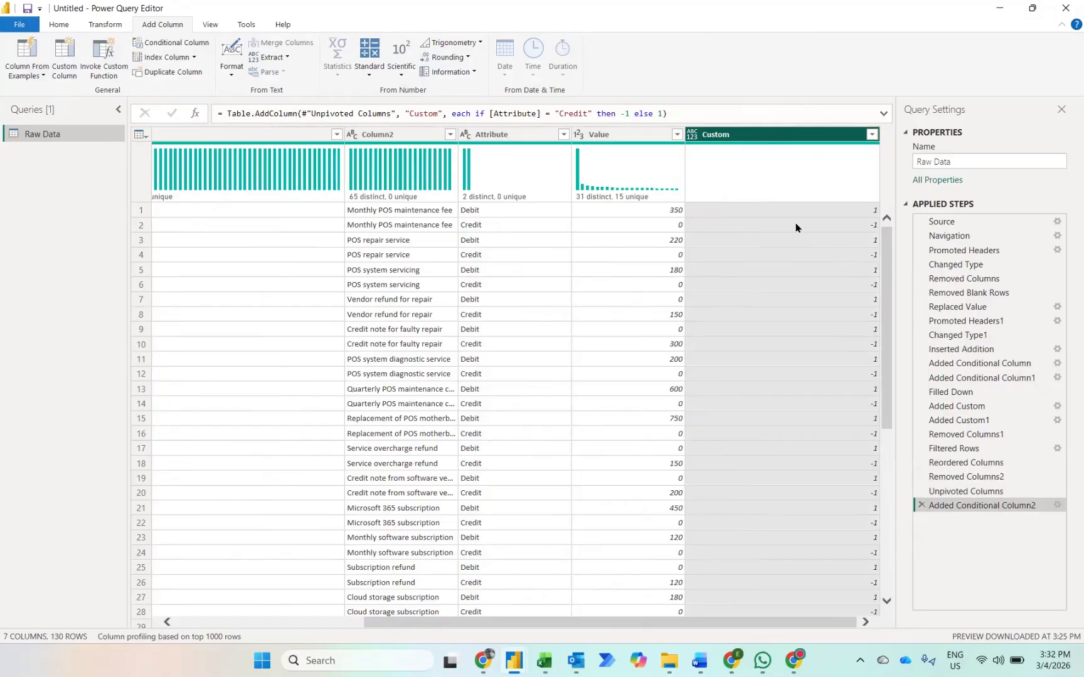
Step: Add a new column that multiplies the Value column by the Custom column
ctrl+click(653, 141)
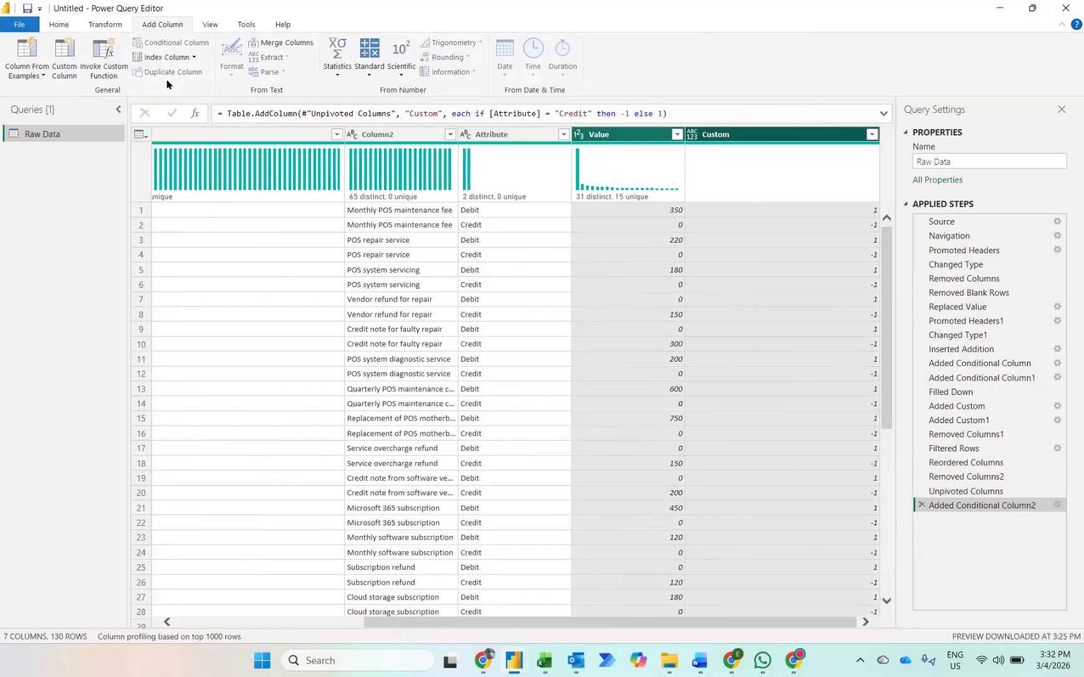
click(370, 67)
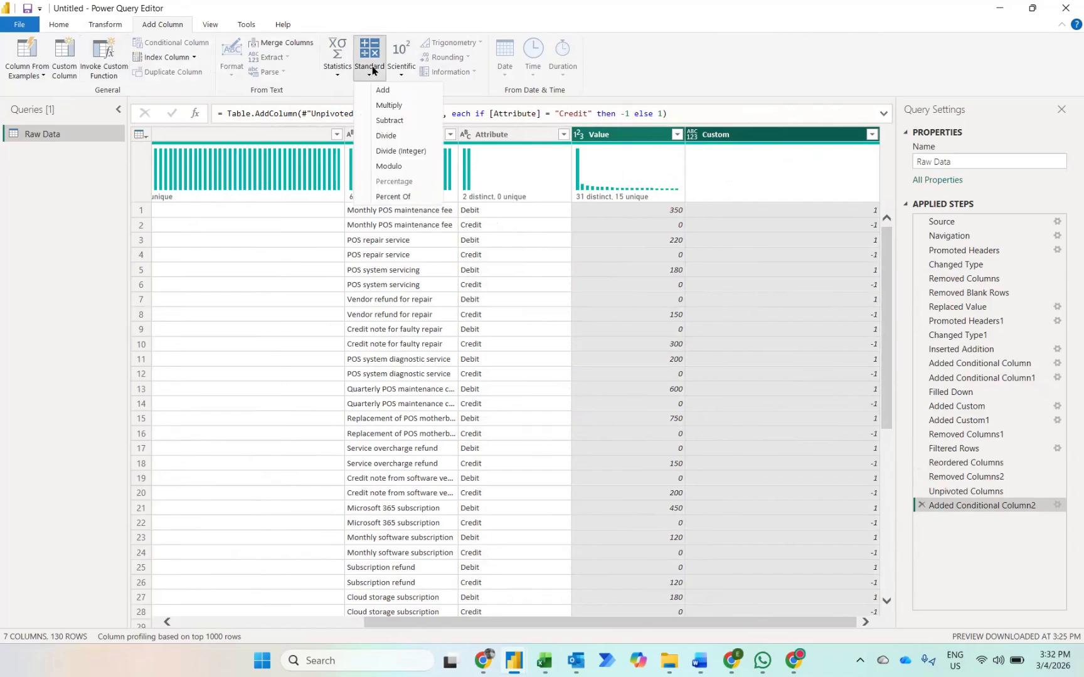
click(389, 106)
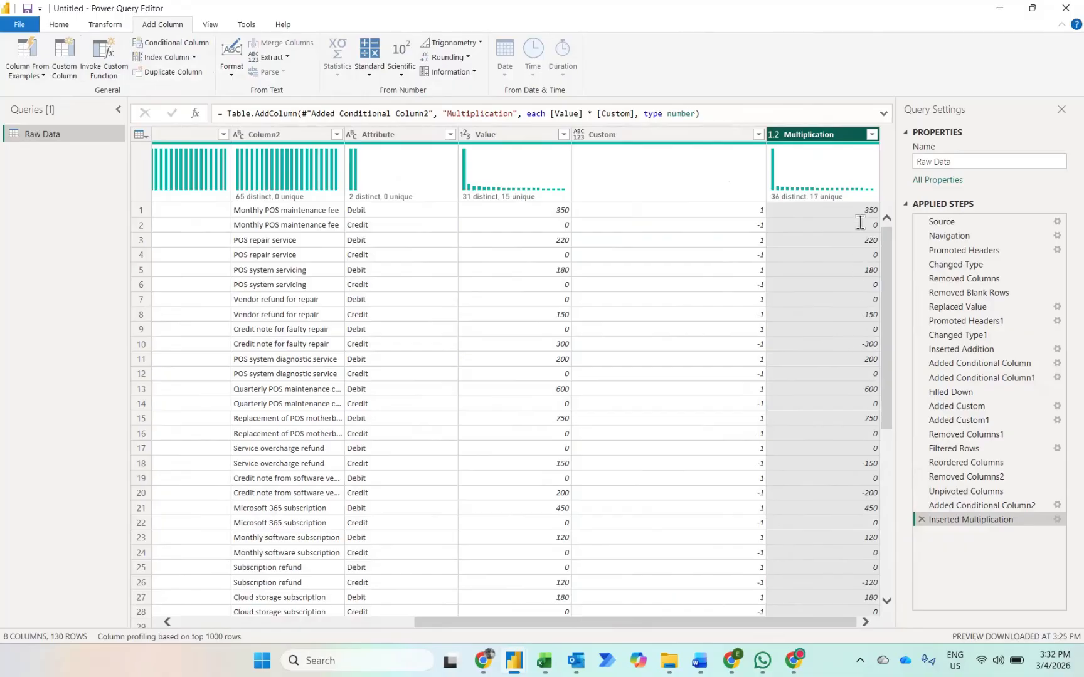
Step: Filter the Multiplication column to exclude rows with the value 0
click(872, 134)
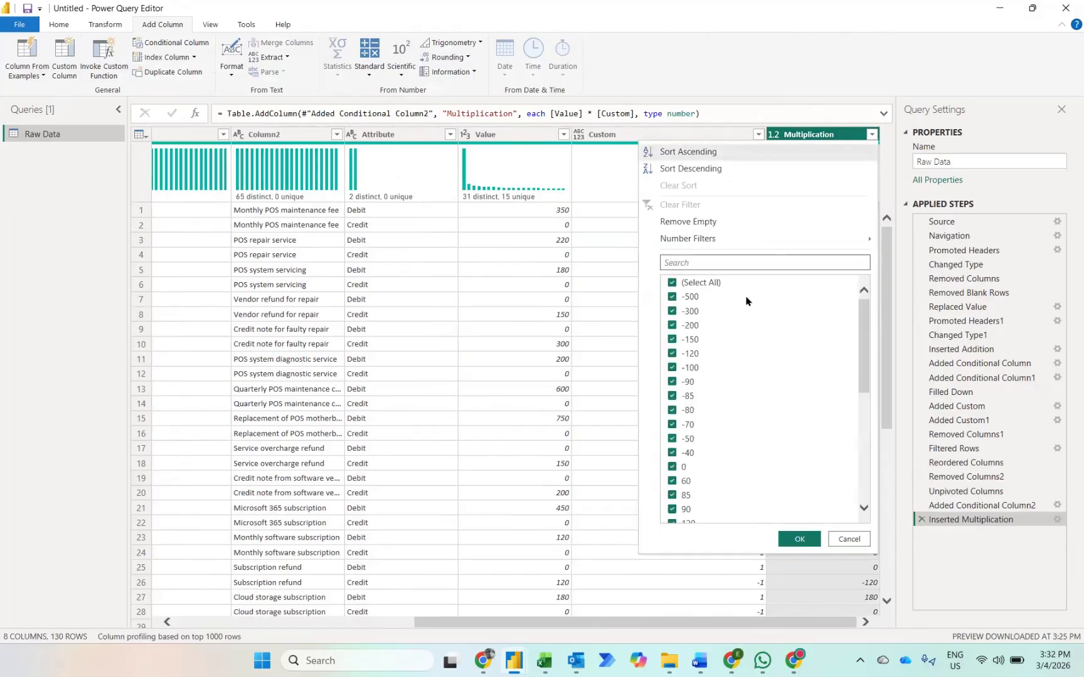
click(674, 467)
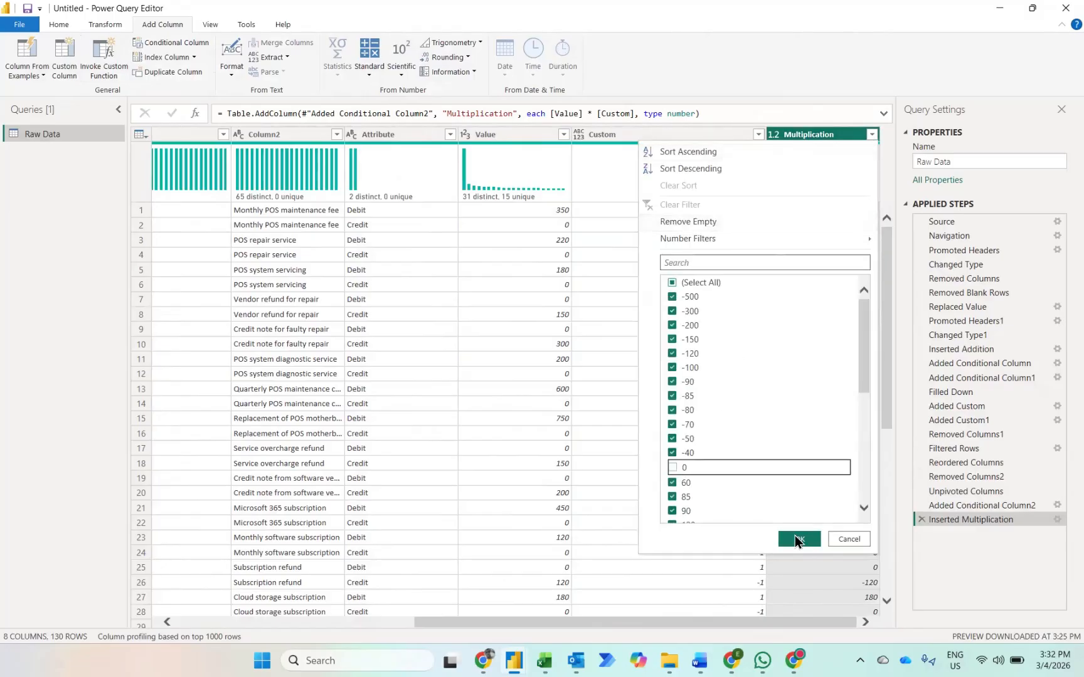
click(800, 538)
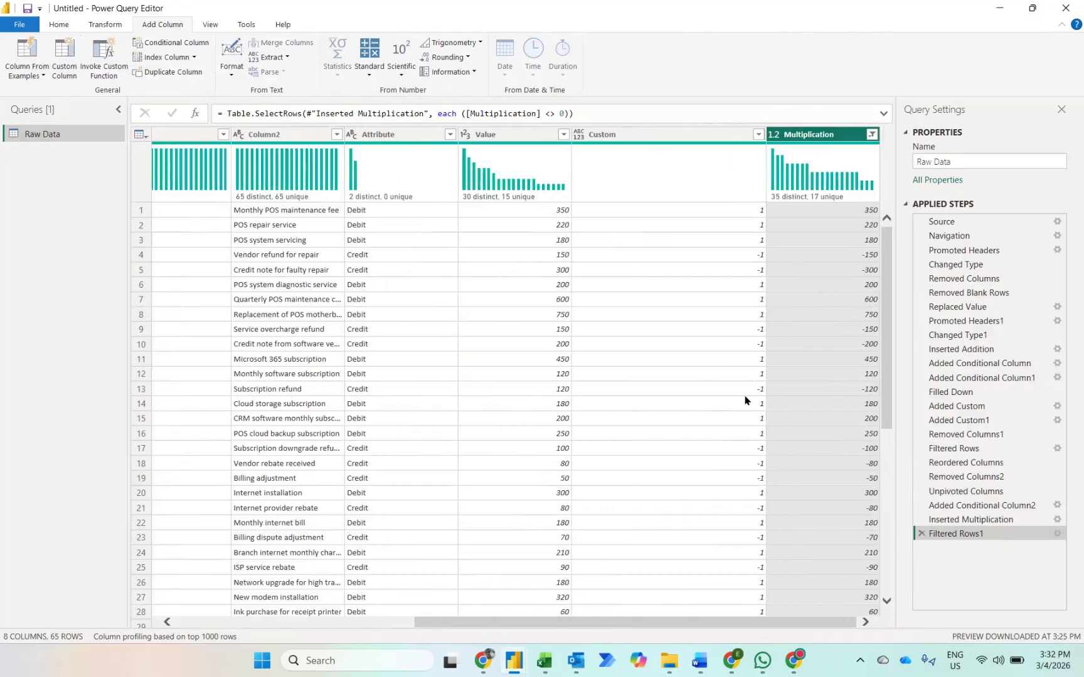
Step: Remove the Value and Custom columns from the table
click(505, 136)
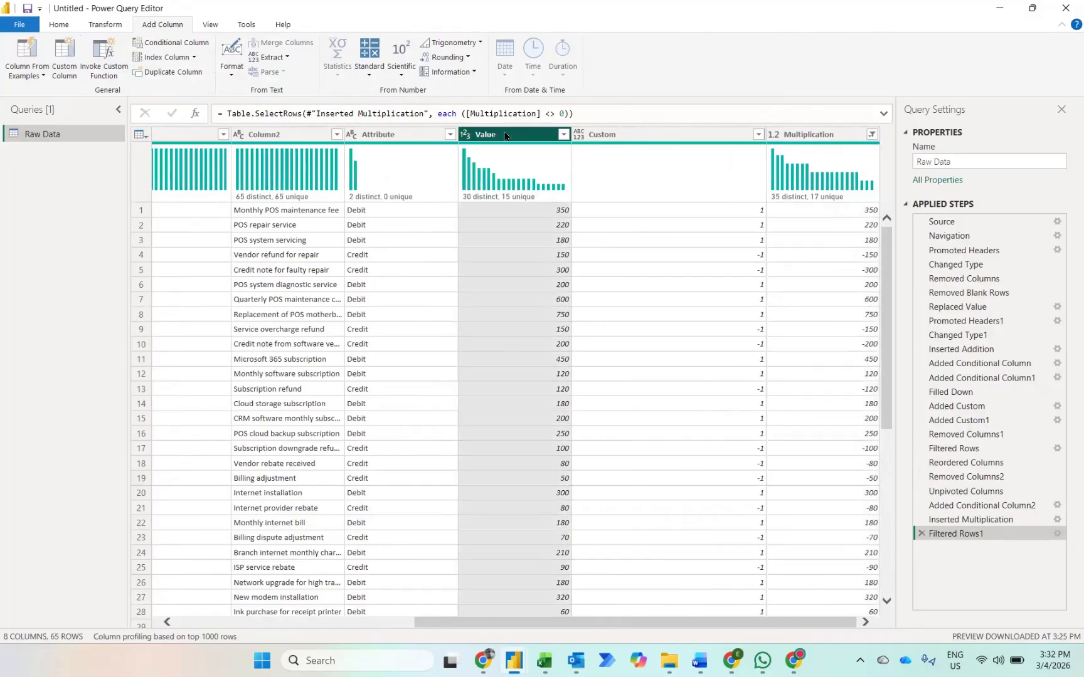
key(shift+Right)
key(Delete)
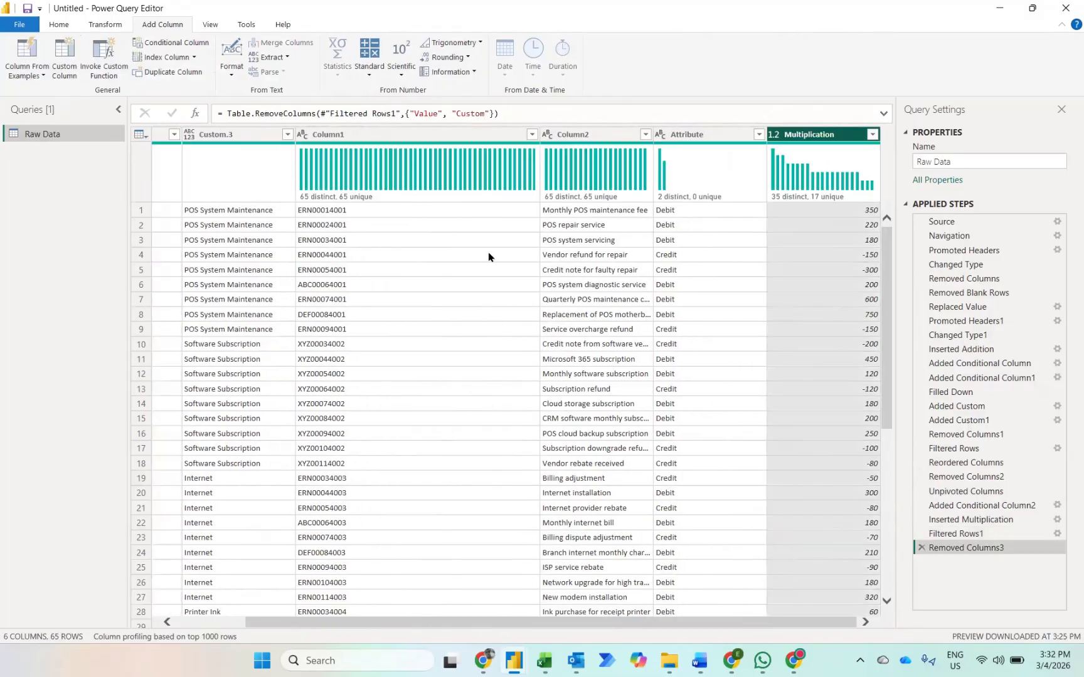
Step: Rename the Custom.2 column as Account Code
double_click(185, 137)
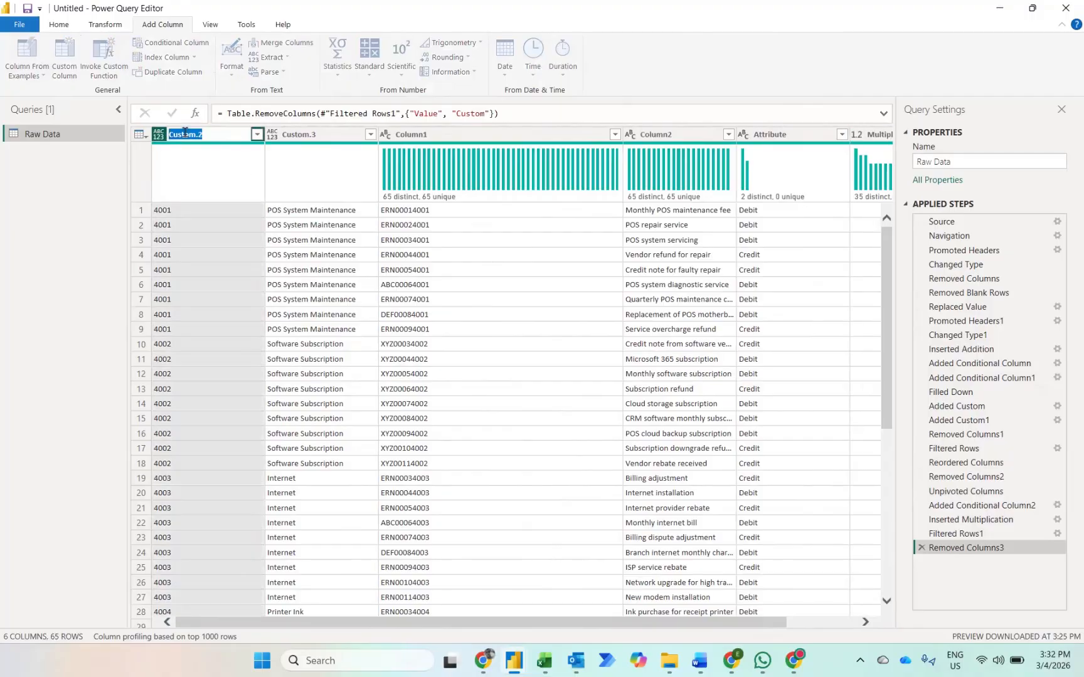
text(Accuunt )
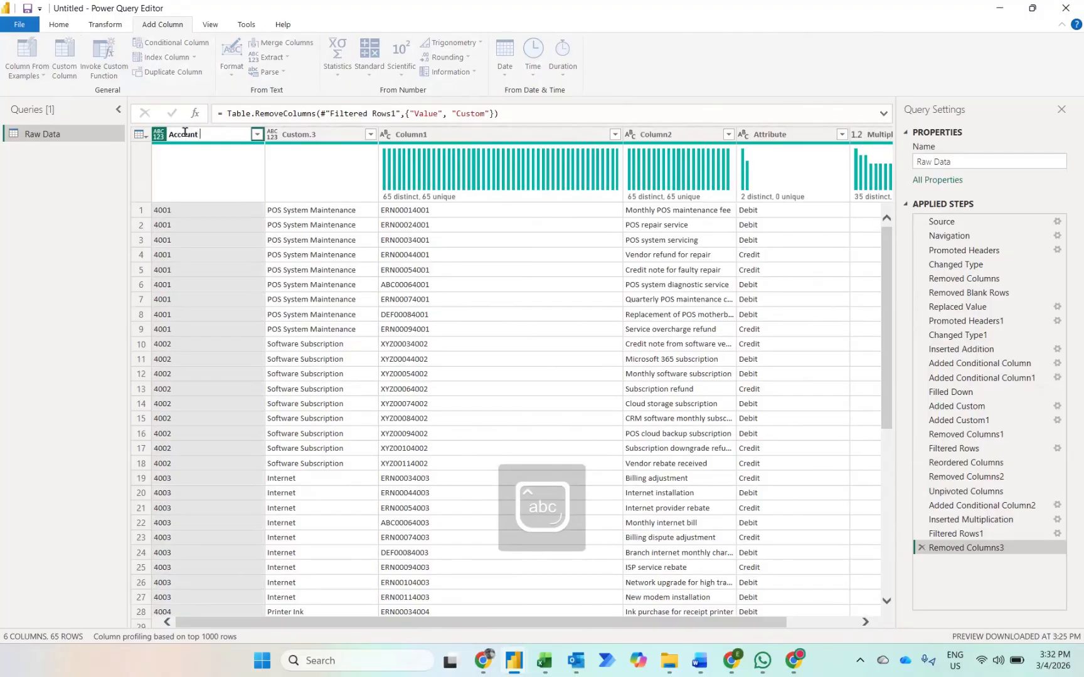
text(Code)
key(Return)
Step: Rename the Custom.3 column as Cost Element
click(301, 134)
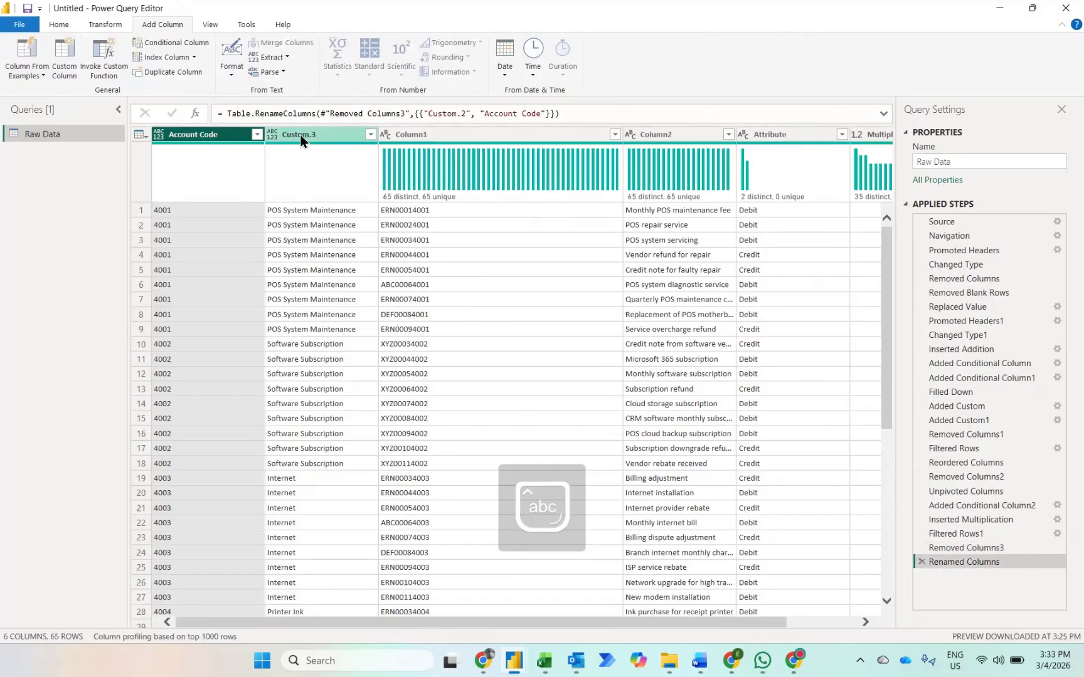
double_click(300, 135)
text(Cost)
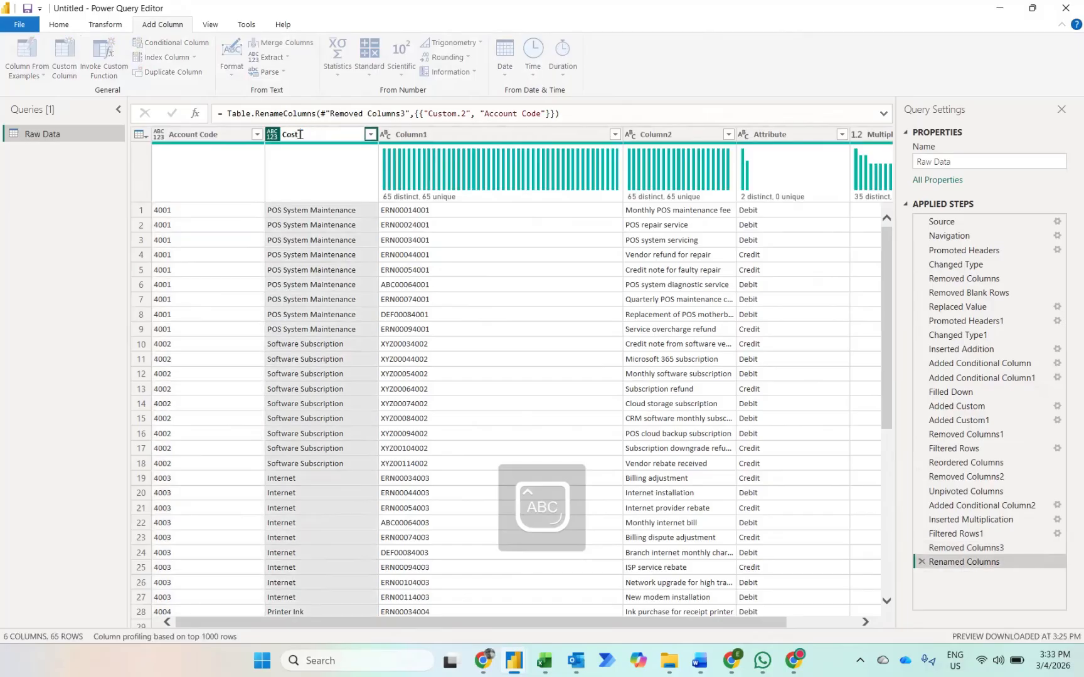
text( Element)
key(Return)
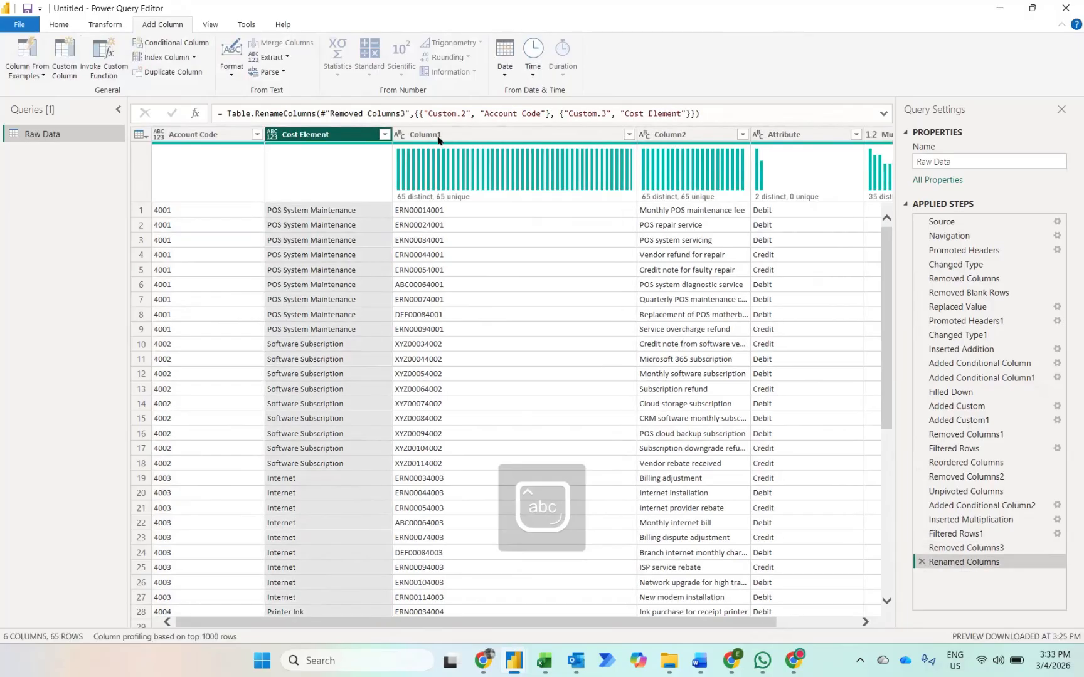
Step: Rename Column1 as Ref
click(454, 133)
double_click(454, 133)
text(Ref)
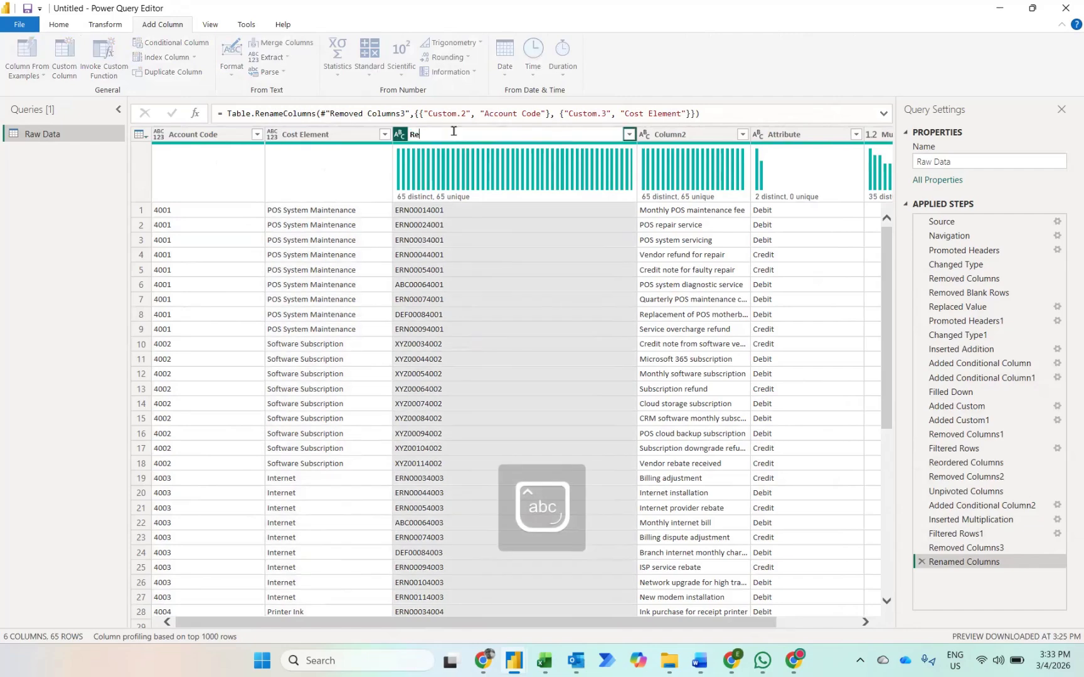
key(Return)
Step: Rename Column2 as Description
click(568, 134)
double_click(568, 134)
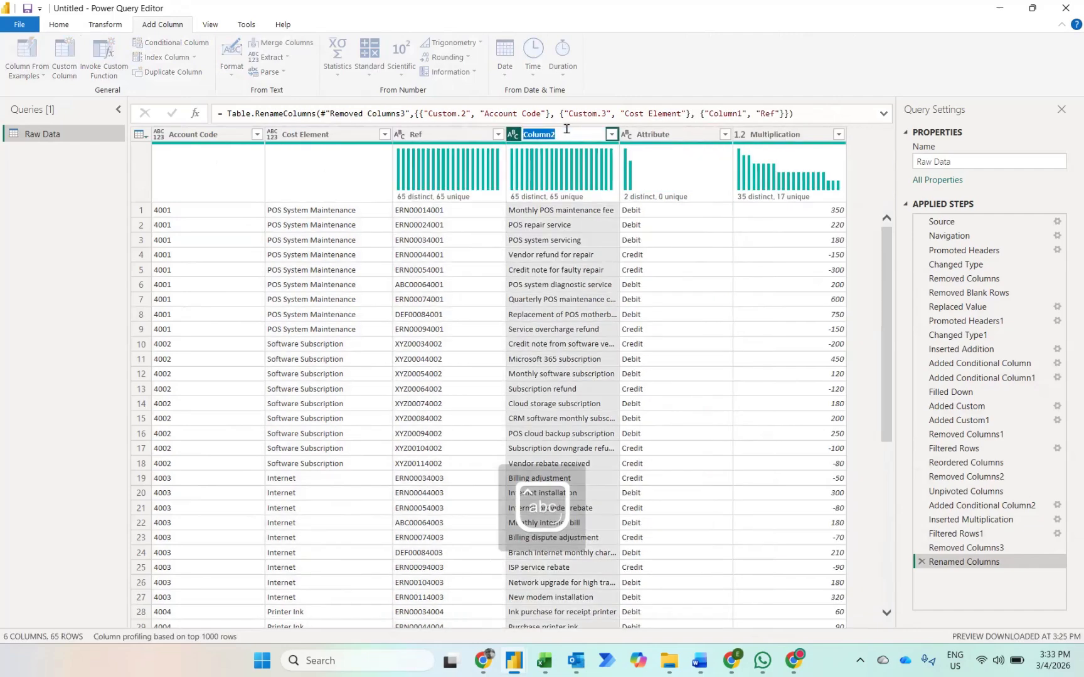
text(Description)
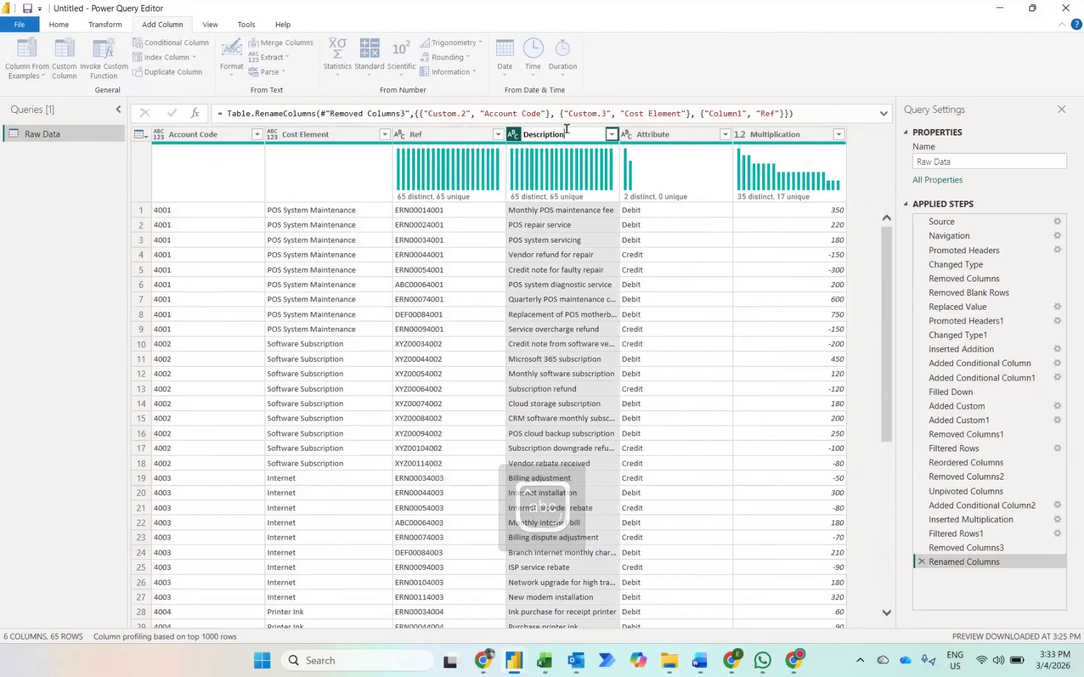
key(Return)
Step: Rename the Attribute column as Account Item
click(706, 135)
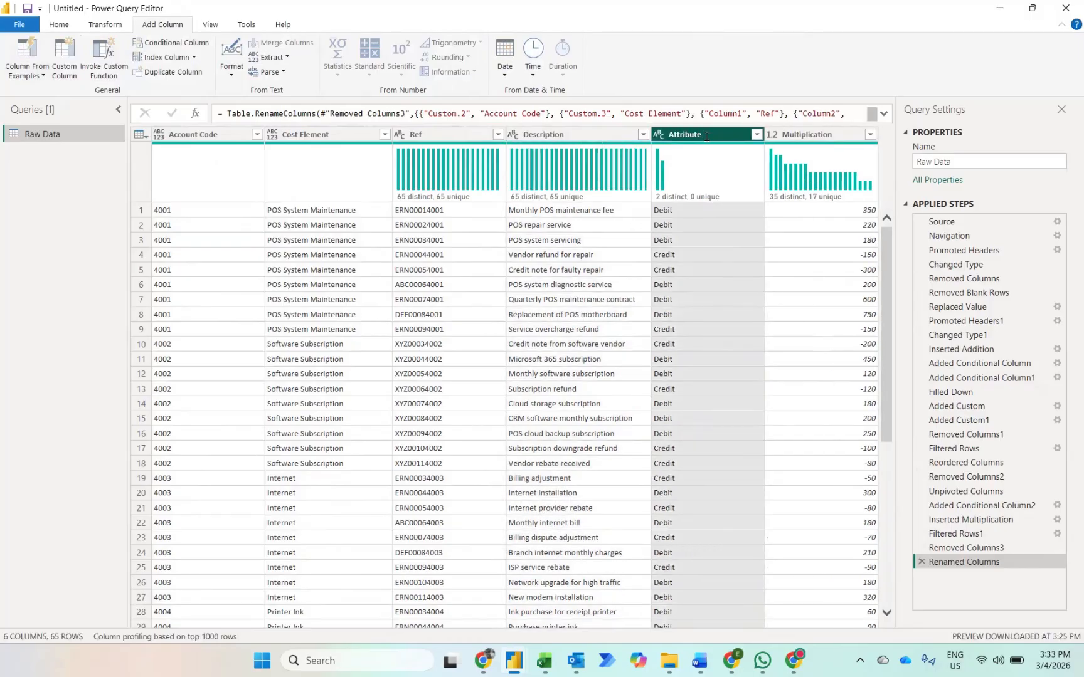
double_click(706, 136)
text(Account)
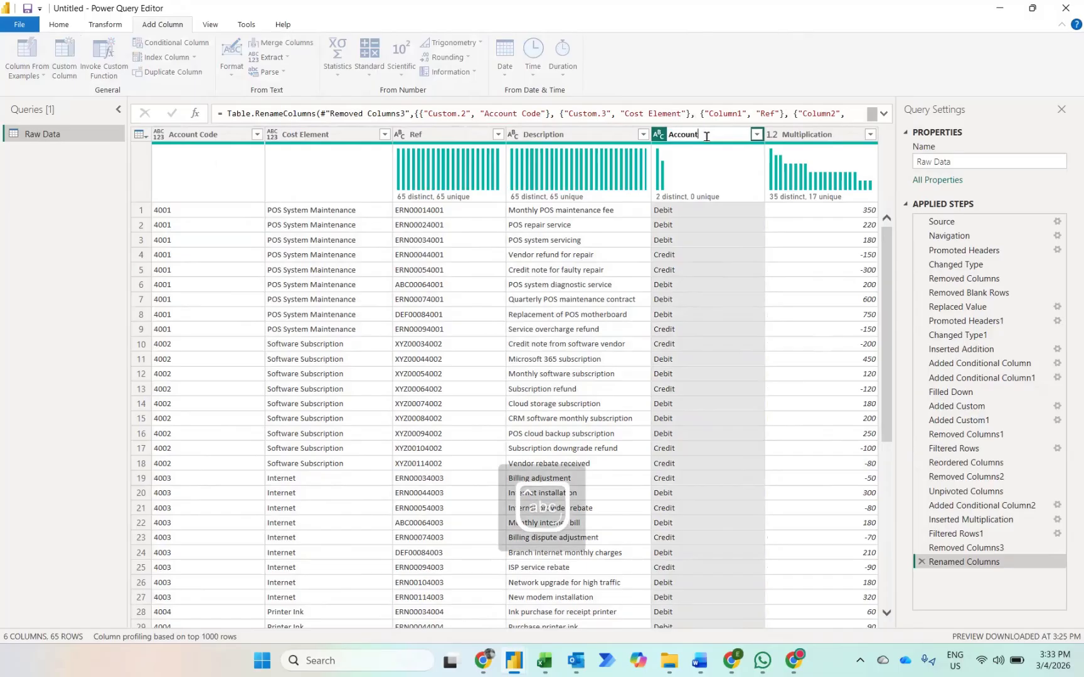
text( T)
text(tem)
key(Return)
Step: Rename the Multiplication column as RM
click(804, 136)
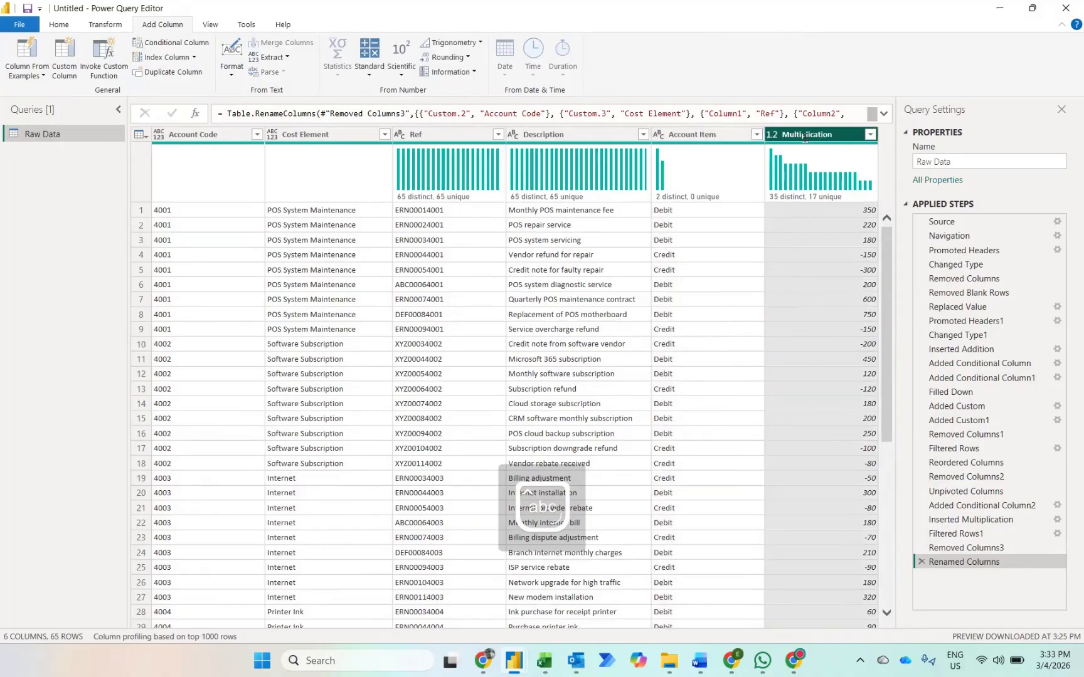
double_click(805, 135)
text(RM)
key(Return)
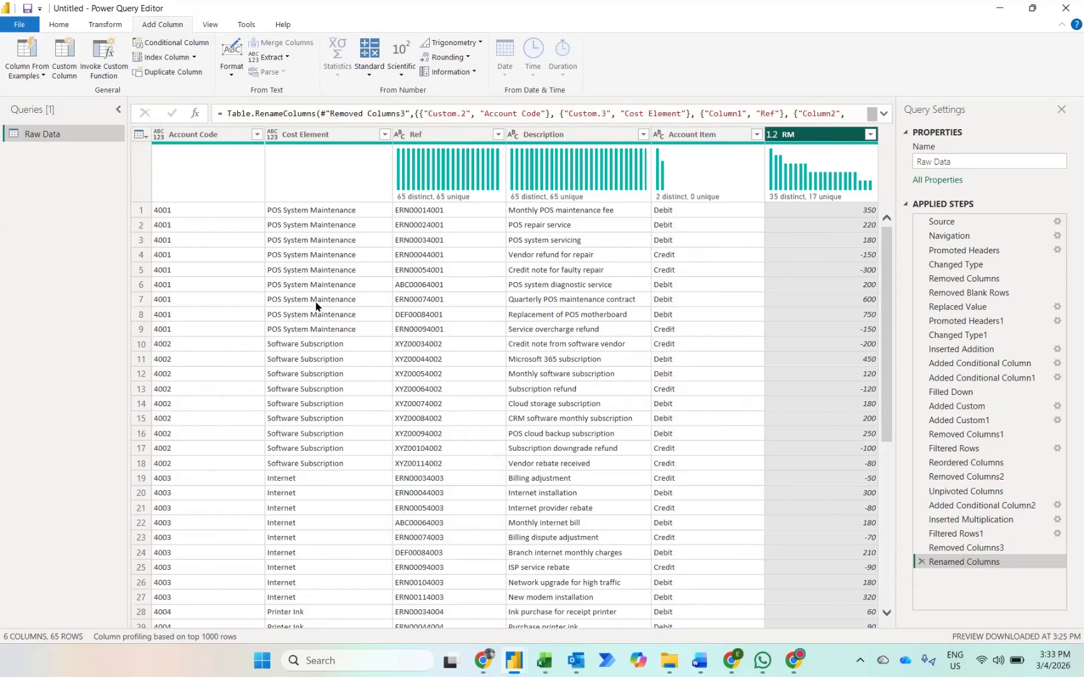
Step: Change the data type of the Account Code and Cost Element columns to Text, and close and apply the query to the report
click(187, 133)
key(shift+Right)
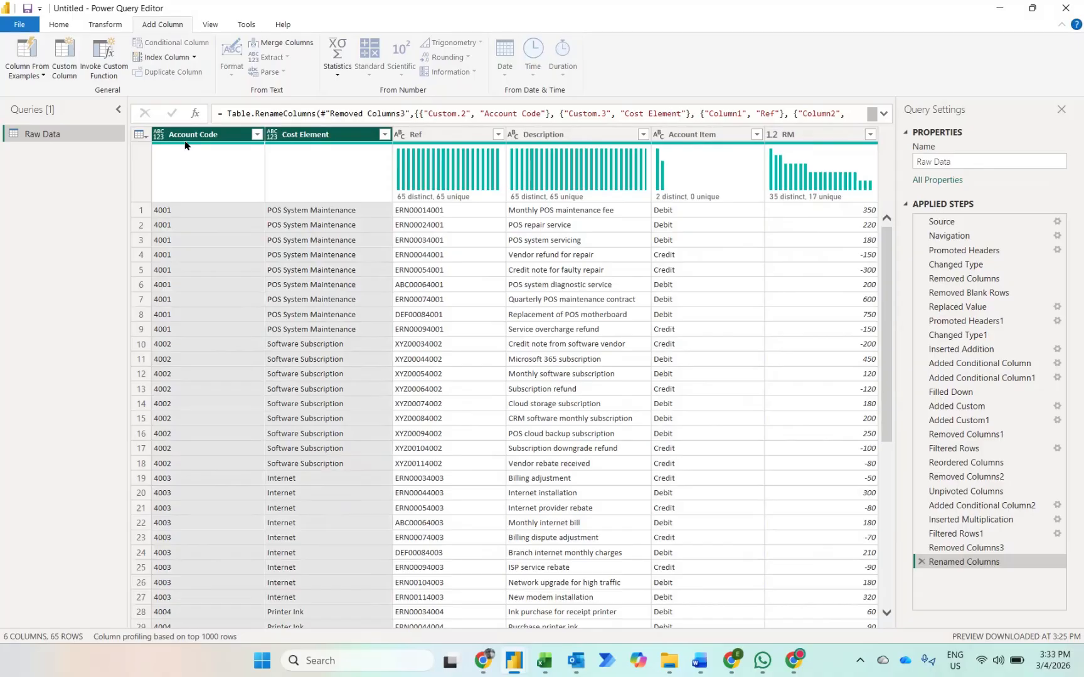
click(116, 29)
click(196, 43)
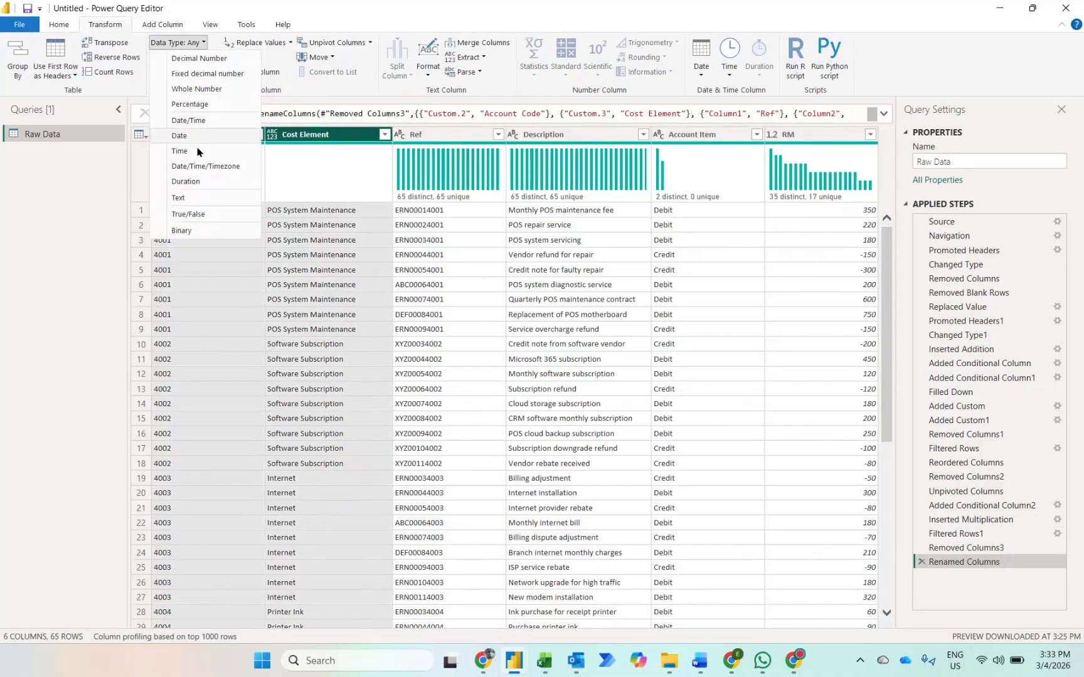
click(178, 198)
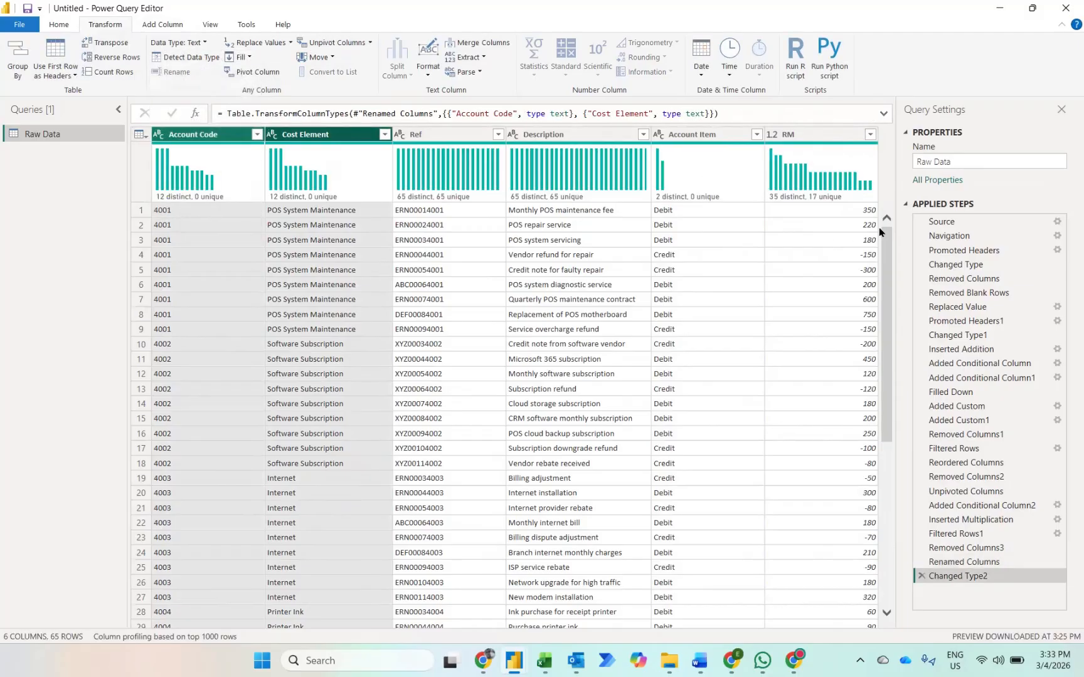
click(47, 23)
click(17, 56)
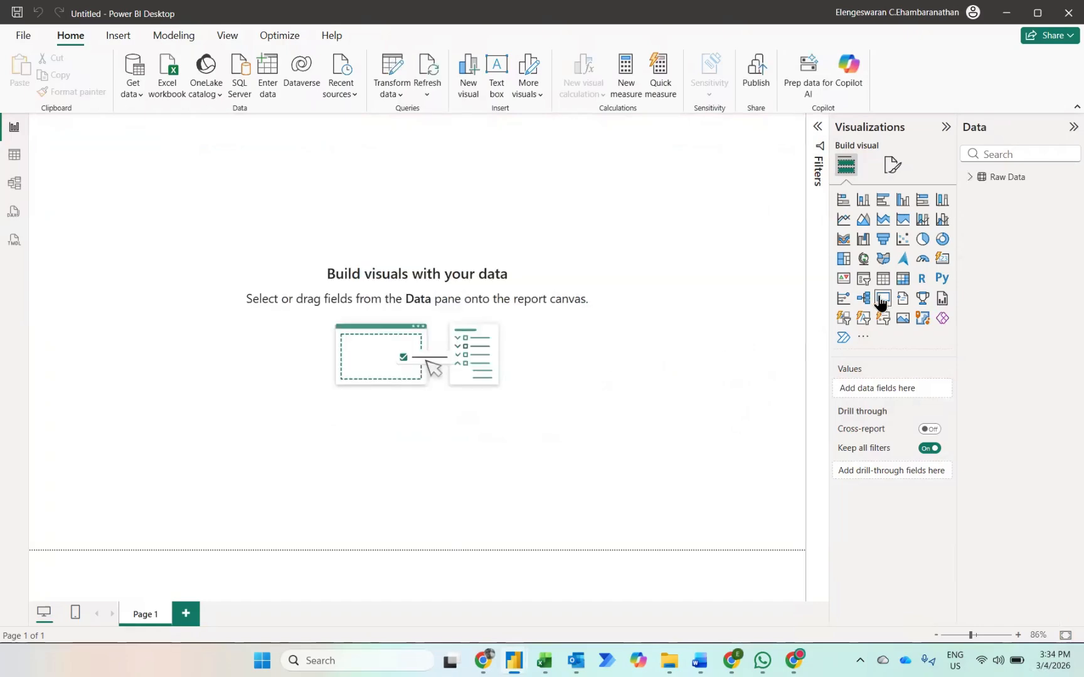
Step: Add a table visual to the report page showing the Cost Element and RM fields from Raw Data
click(883, 278)
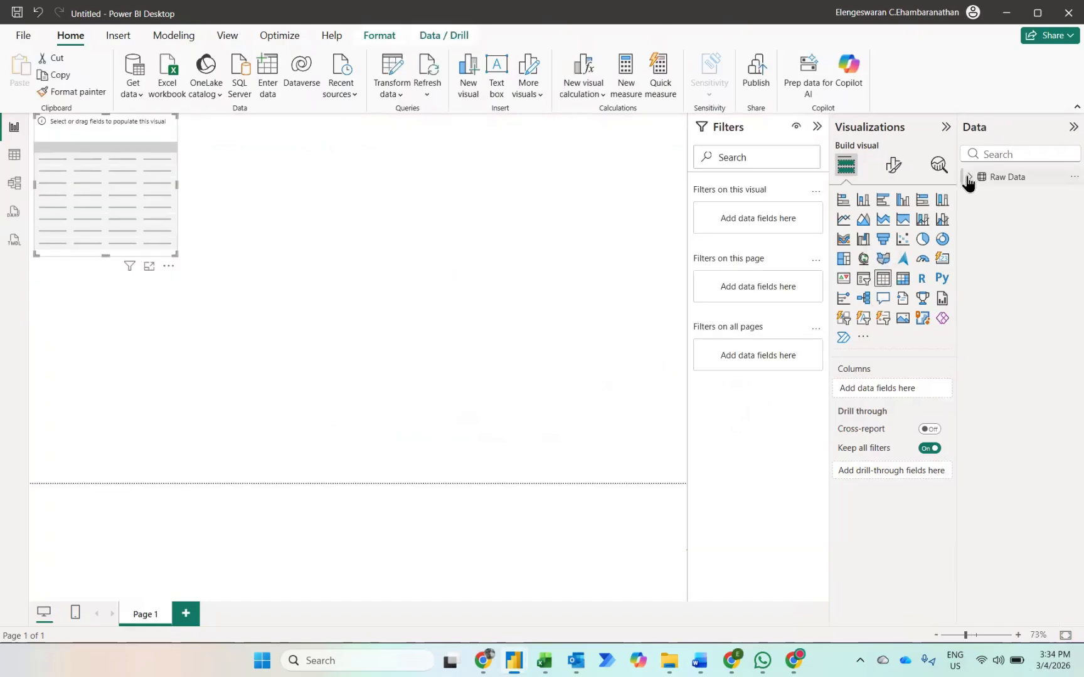
click(967, 179)
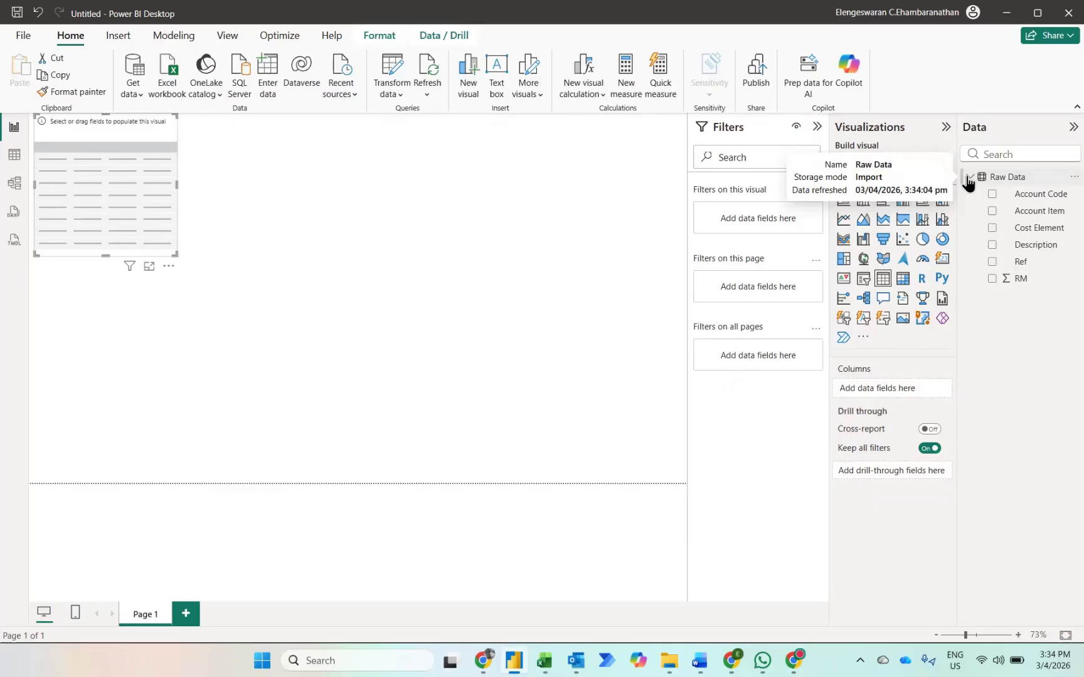
click(991, 229)
click(991, 279)
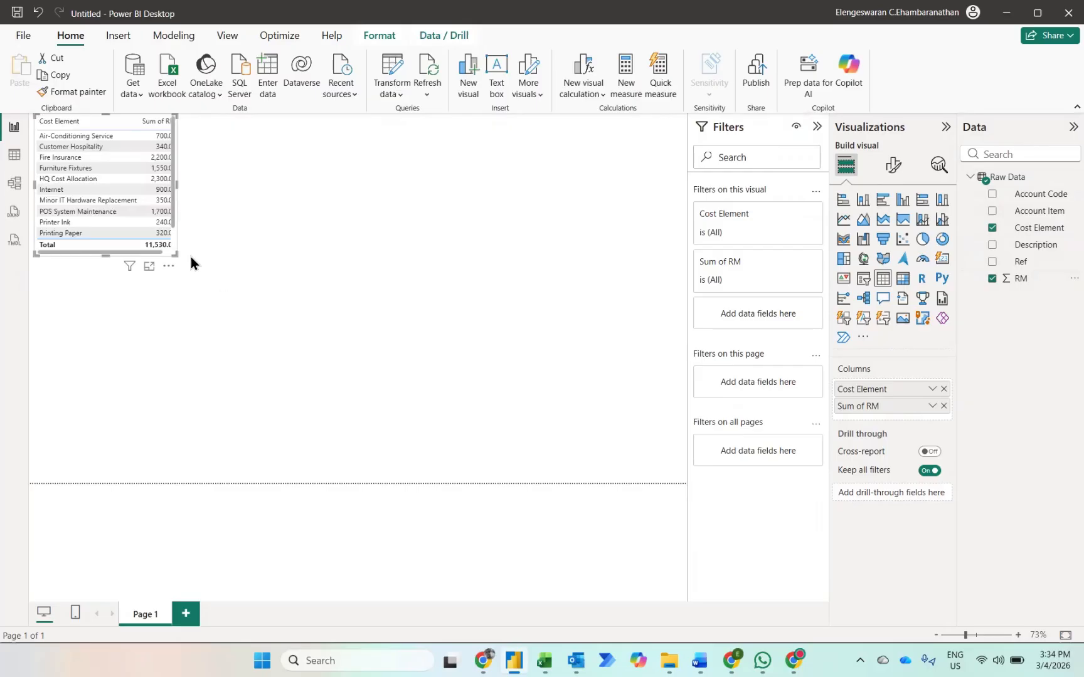
Step: Enlarge the table visual to fit all its rows and sort it by Sum of RM in descending order
drag(173, 249, 321, 391)
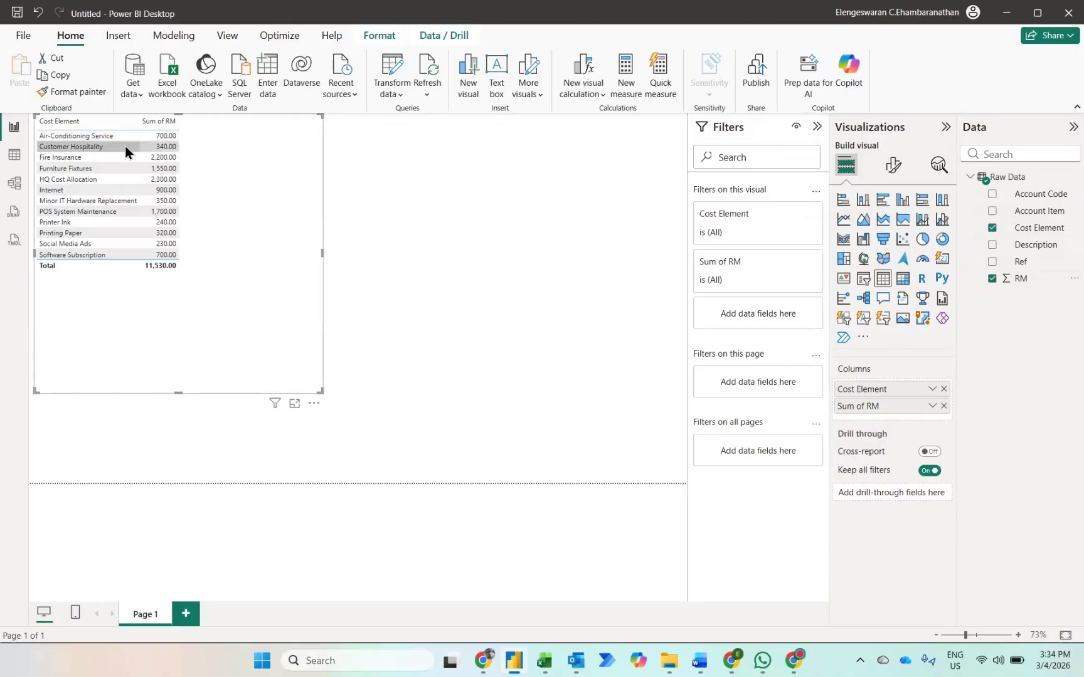
click(146, 122)
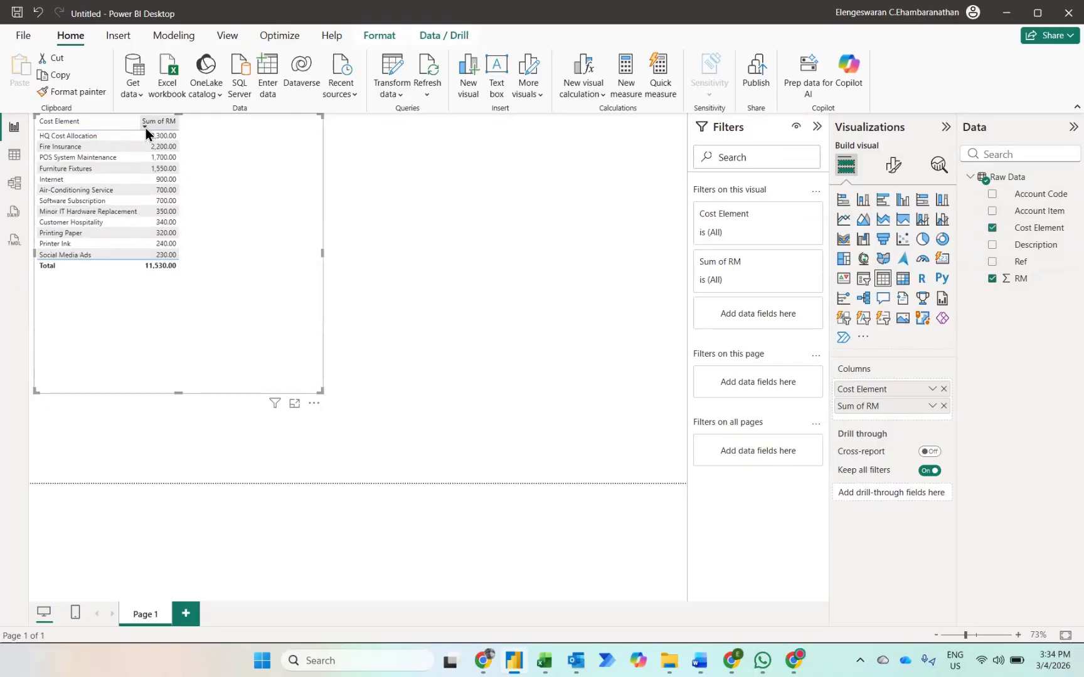